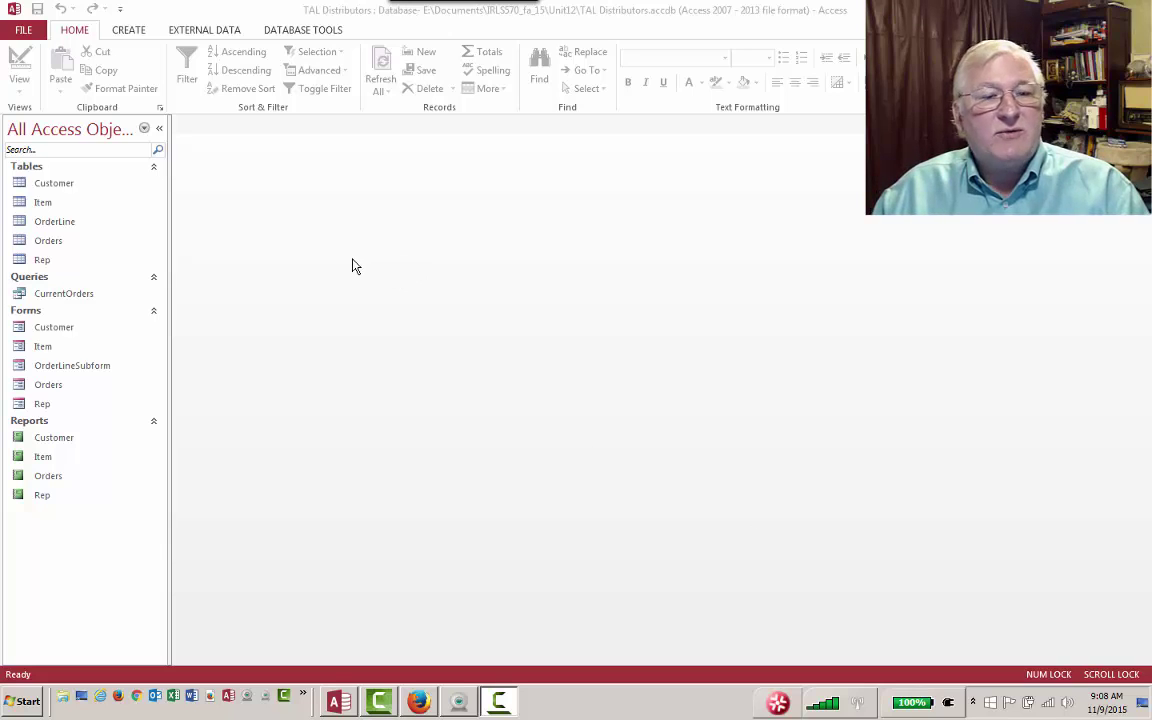
Step: In Firefox, Google 'create a navigation form in Access 2013 site:support.office.com'
{"action": "left_click", "coordinate": [420, 704]}
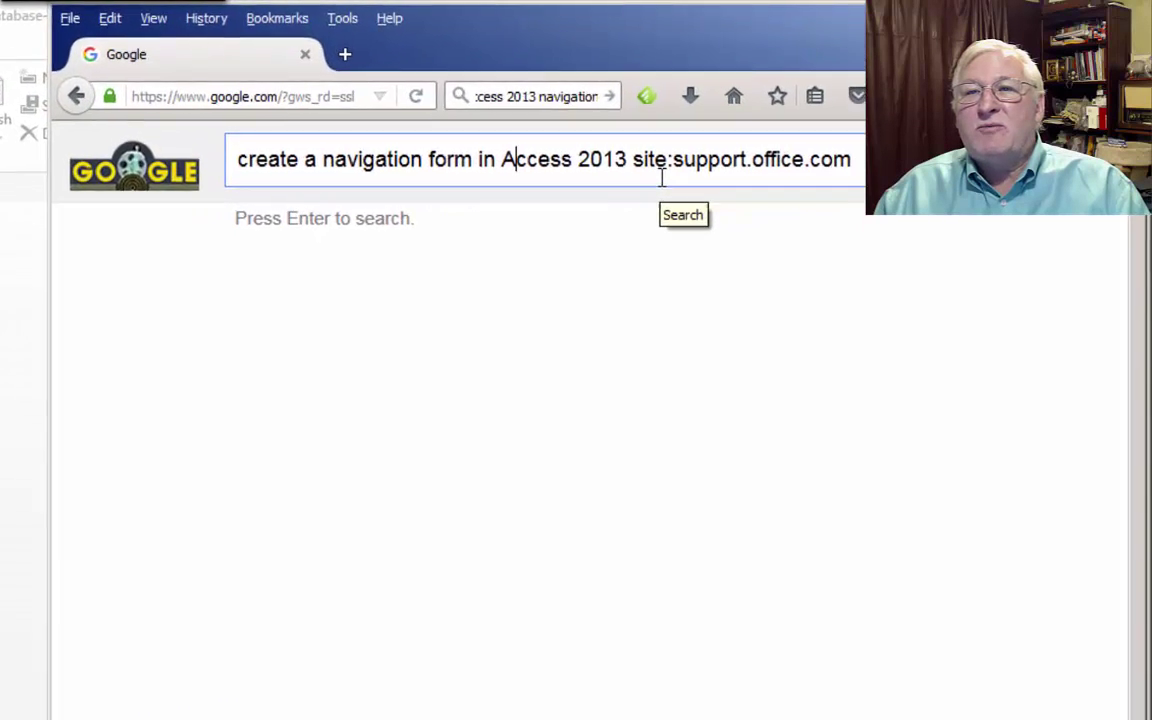
{"action": "left_click", "coordinate": [1010, 179]}
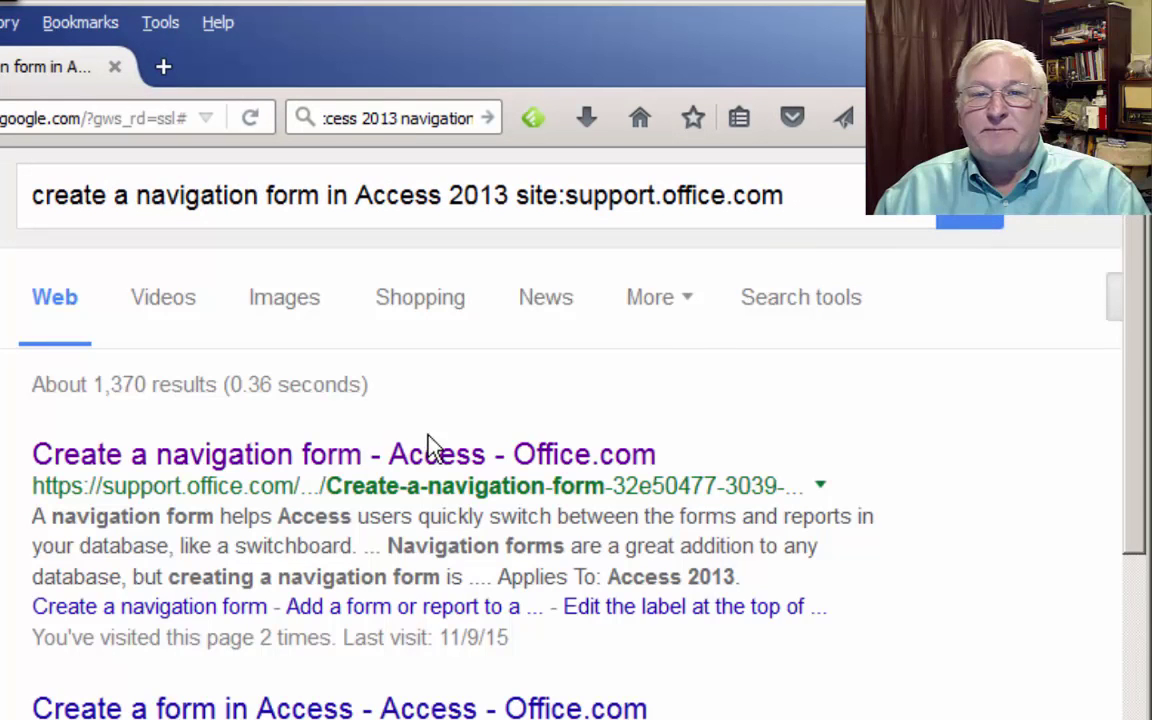
Step: Open the 'Create a navigation form - Access' article and read down through its sections
{"action": "left_click", "coordinate": [258, 462]}
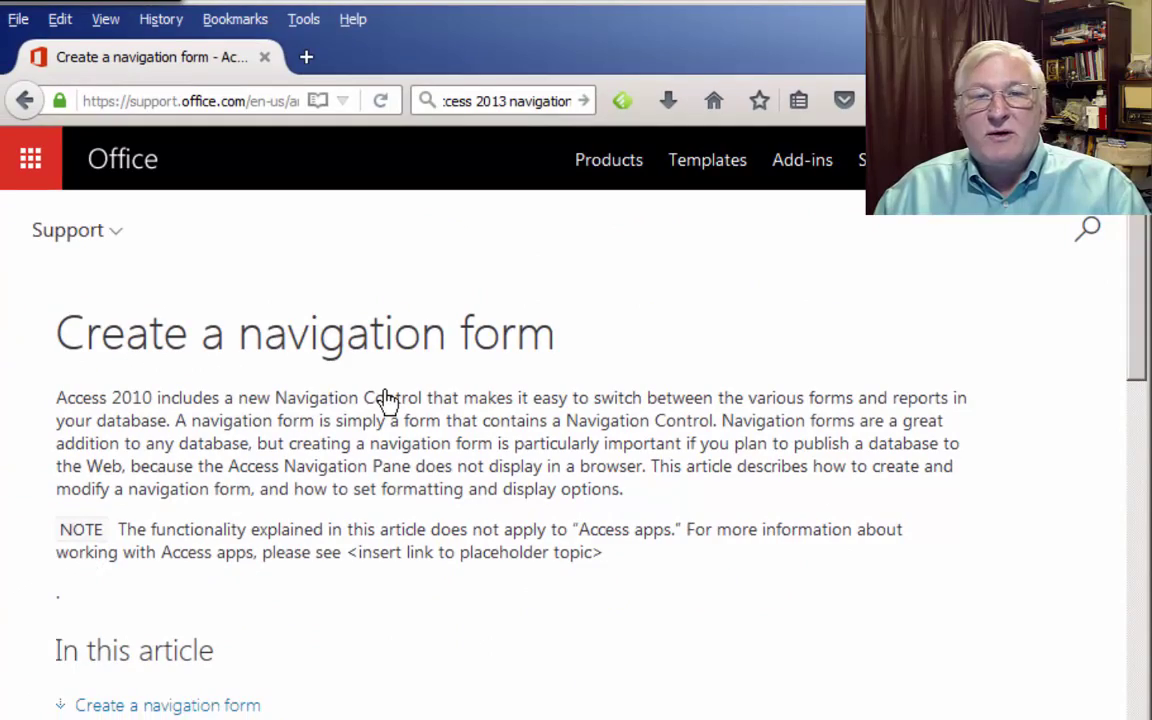
{"action": "scroll", "coordinate": [387, 400], "scroll_direction": "down", "scroll_amount": 5}
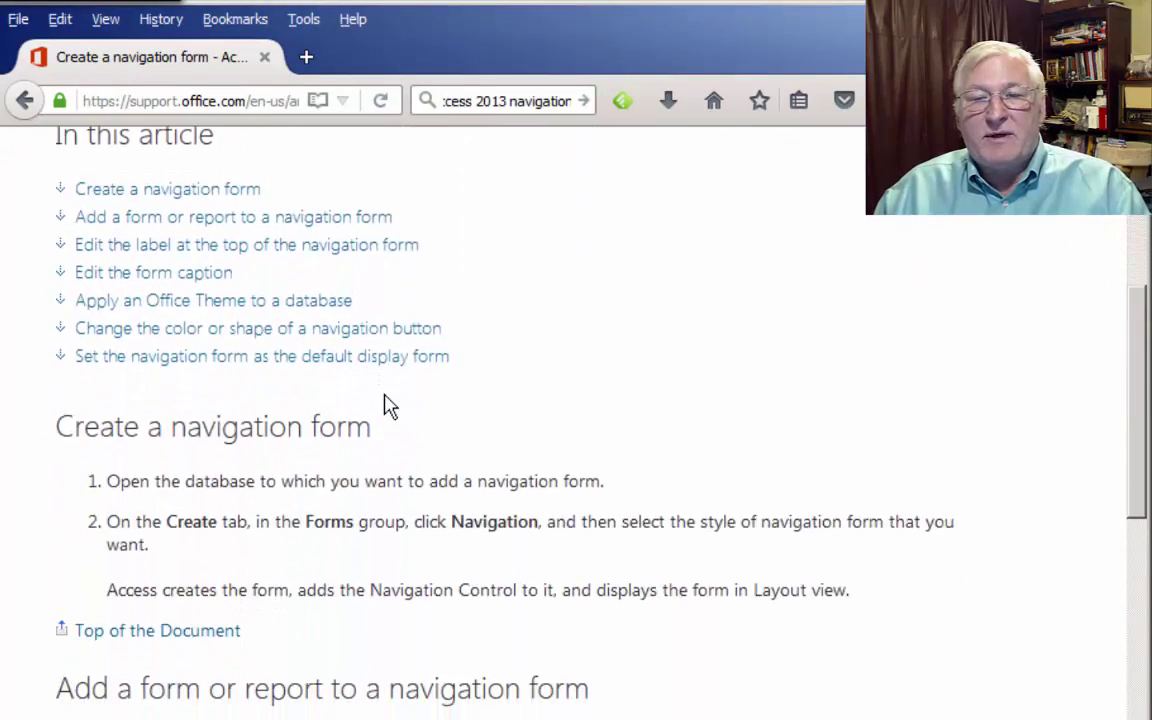
{"action": "scroll", "coordinate": [389, 405], "scroll_direction": "down", "scroll_amount": 8}
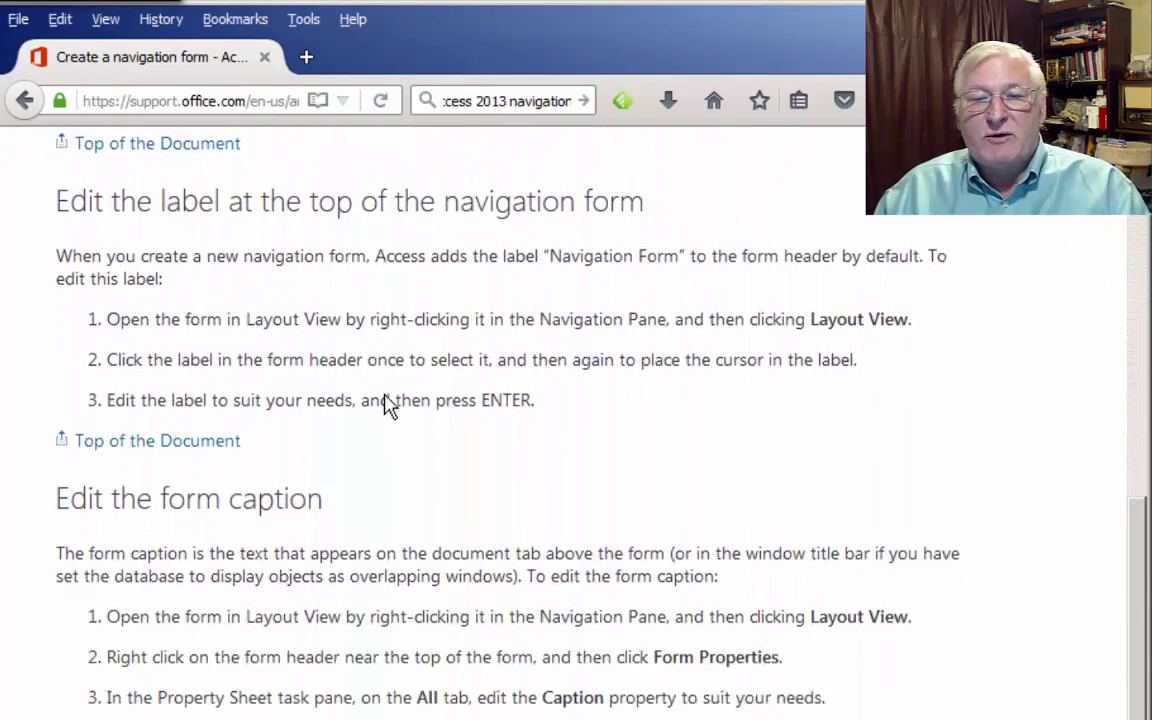
{"action": "scroll", "coordinate": [389, 405], "scroll_direction": "down", "scroll_amount": 2}
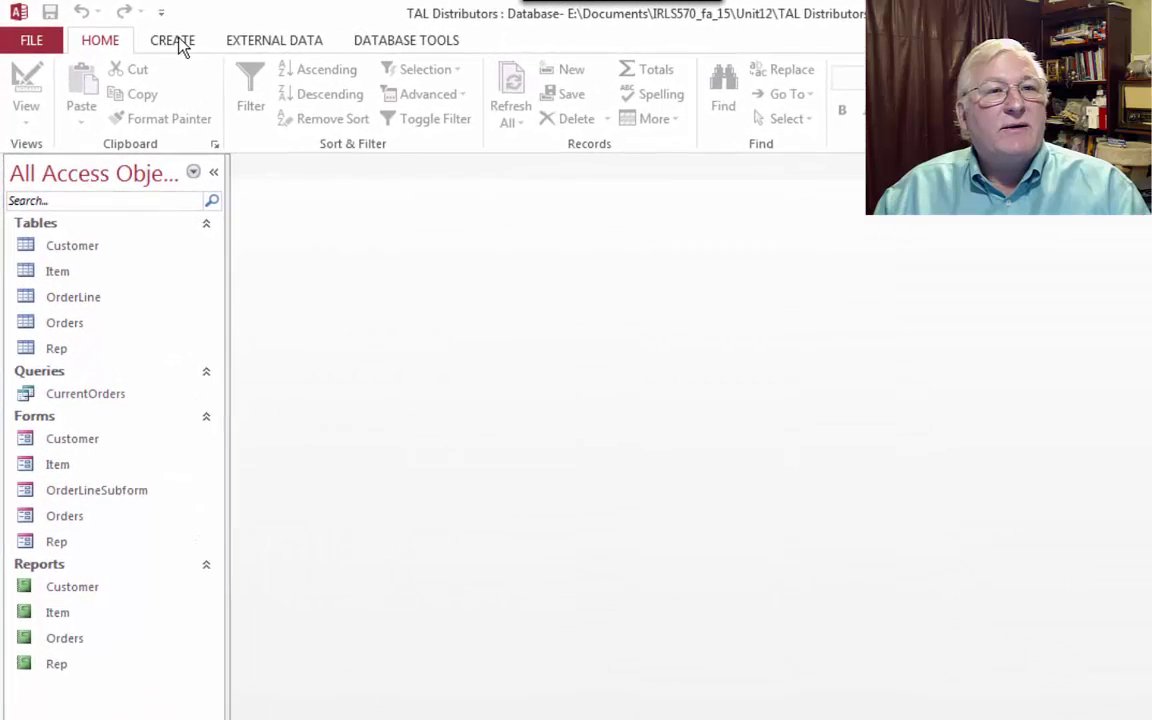
Step: Create a new navigation form using the Vertical Tabs, Right layout
{"action": "left_click", "coordinate": [188, 47]}
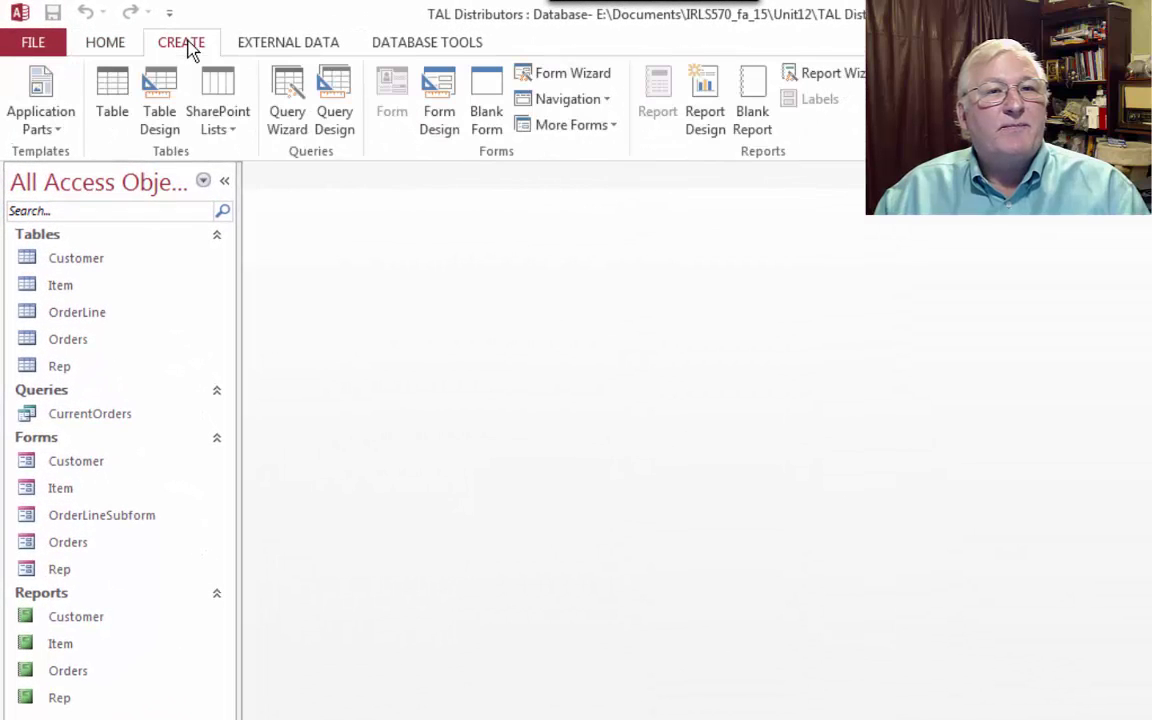
{"action": "left_click", "coordinate": [594, 100]}
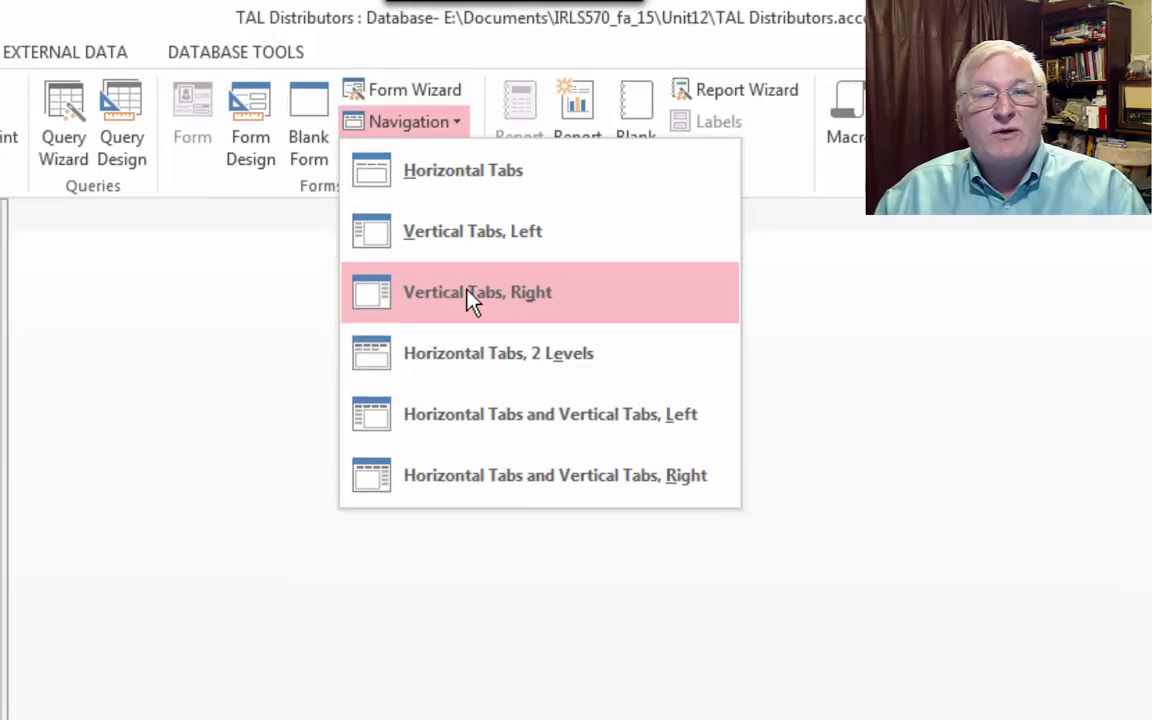
{"action": "left_click", "coordinate": [478, 308]}
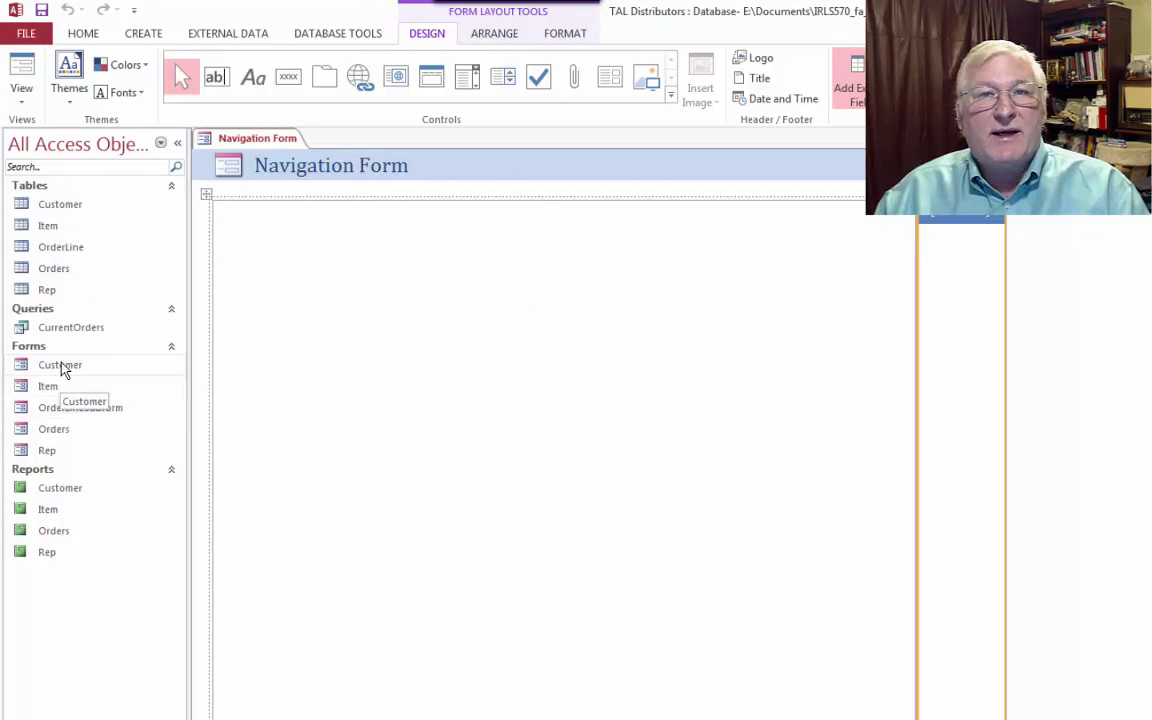
Step: Add tabs for the Customer, Item and Orders forms, then the Customer, Item and Orders reports
{"action": "left_click_drag", "start_coordinate": [62, 366], "coordinate": [958, 222]}
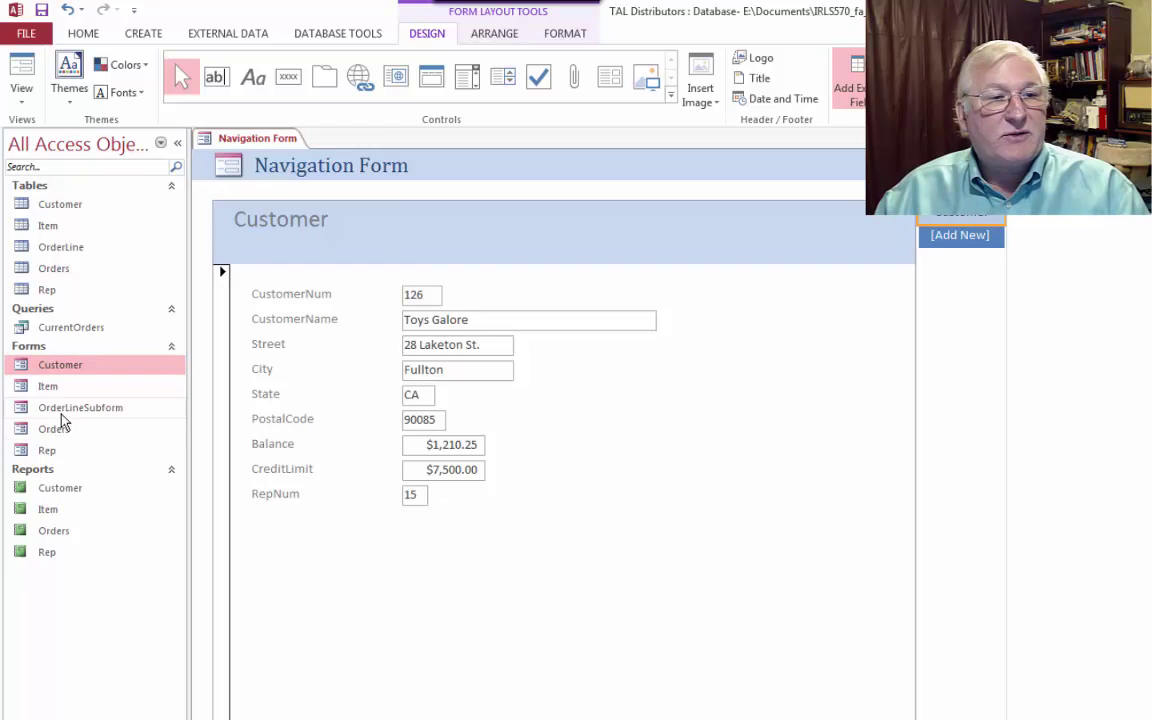
{"action": "mouse_move", "coordinate": [47, 386]}
{"action": "left_mouse_down"}
{"action": "mouse_move", "coordinate": [503, 413]}
{"action": "mouse_move", "coordinate": [941, 288]}
{"action": "mouse_move", "coordinate": [936, 247]}
{"action": "mouse_move", "coordinate": [962, 237]}
{"action": "left_mouse_up"}
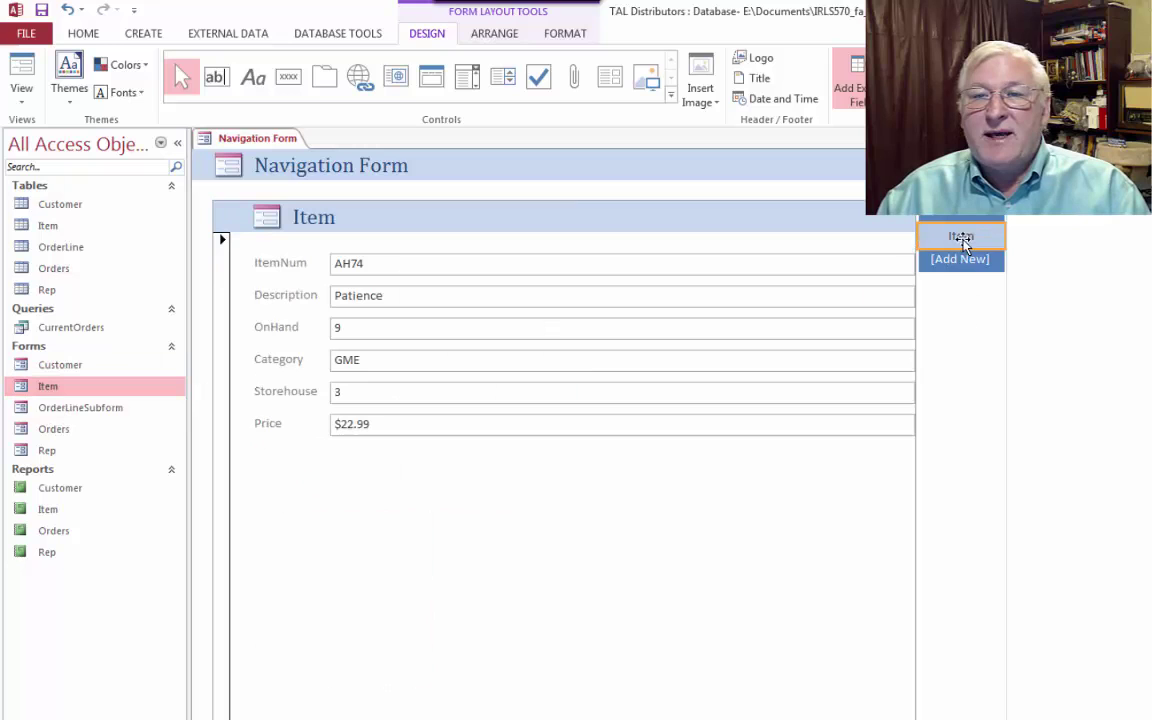
{"action": "left_click_drag", "start_coordinate": [50, 434], "coordinate": [958, 259]}
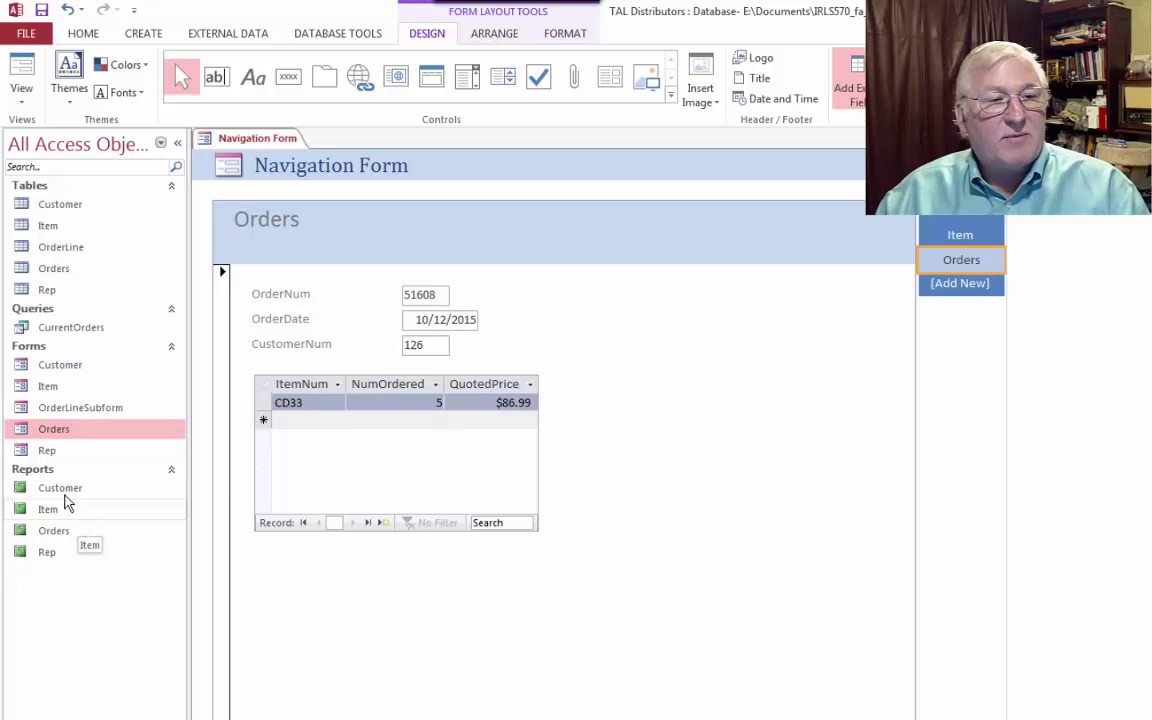
{"action": "left_click_drag", "start_coordinate": [66, 487], "coordinate": [960, 285]}
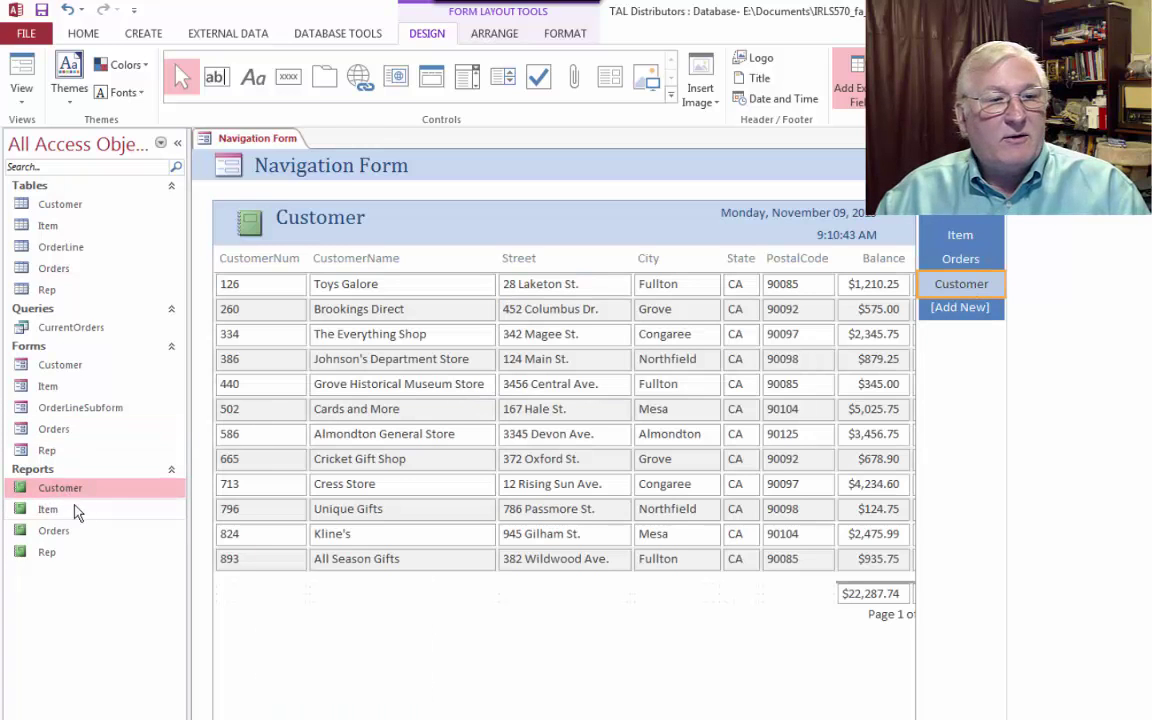
{"action": "left_click_drag", "start_coordinate": [50, 512], "coordinate": [980, 310]}
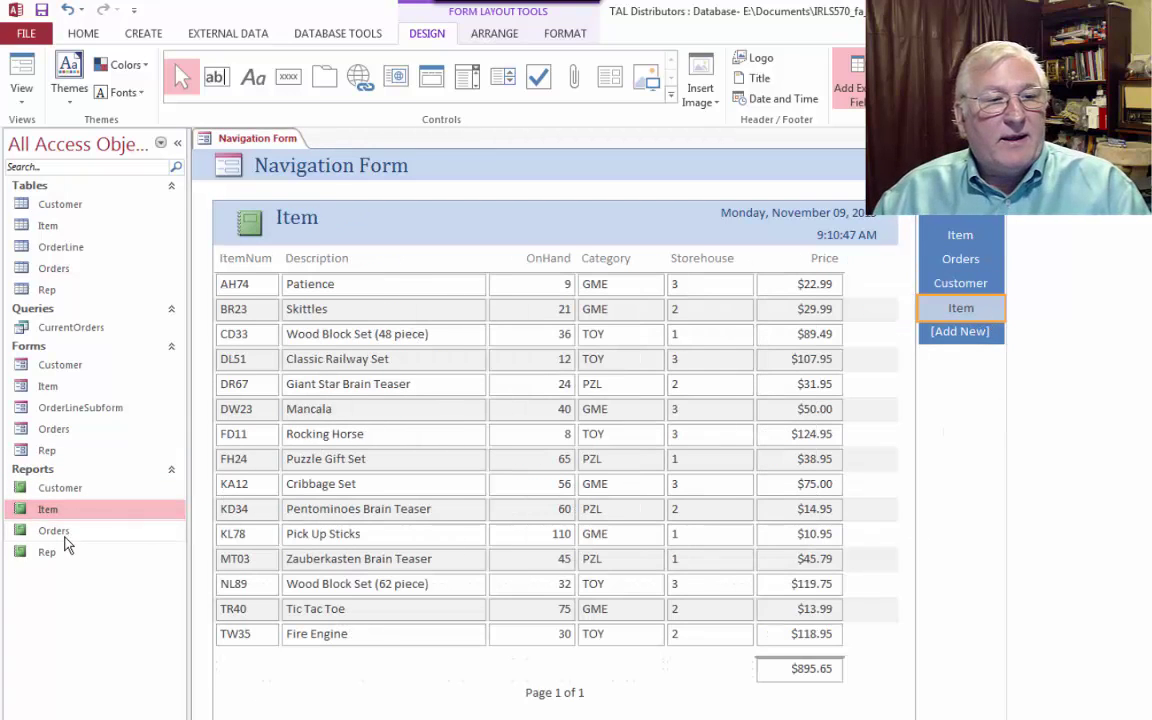
{"action": "left_click_drag", "start_coordinate": [57, 538], "coordinate": [977, 336]}
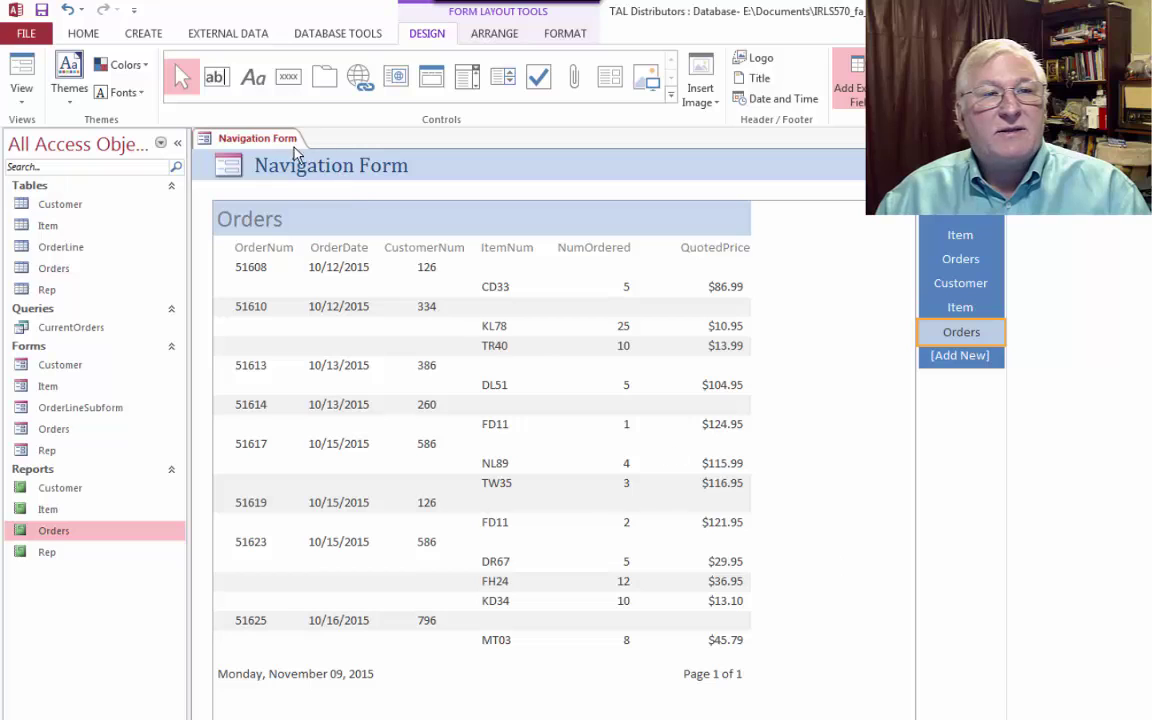
Step: Change the navigation form's header title from 'Navigation Form' to 'Main Menu'
{"action": "right_click", "coordinate": [268, 146]}
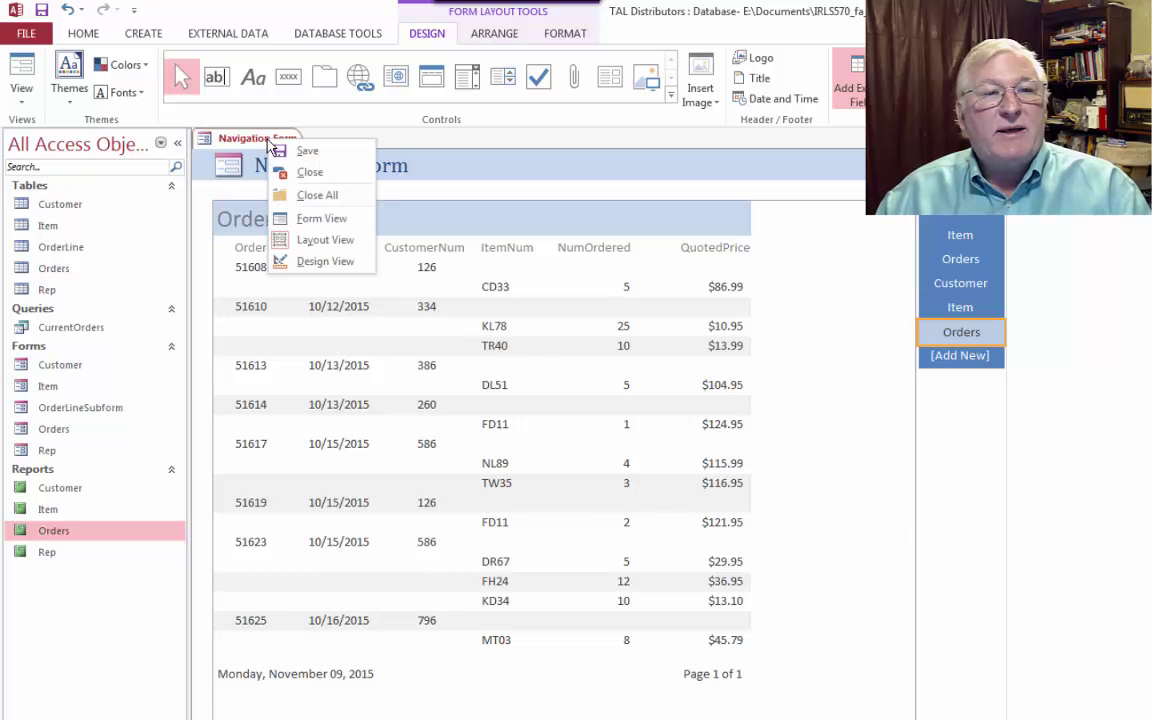
{"action": "left_click", "coordinate": [753, 222]}
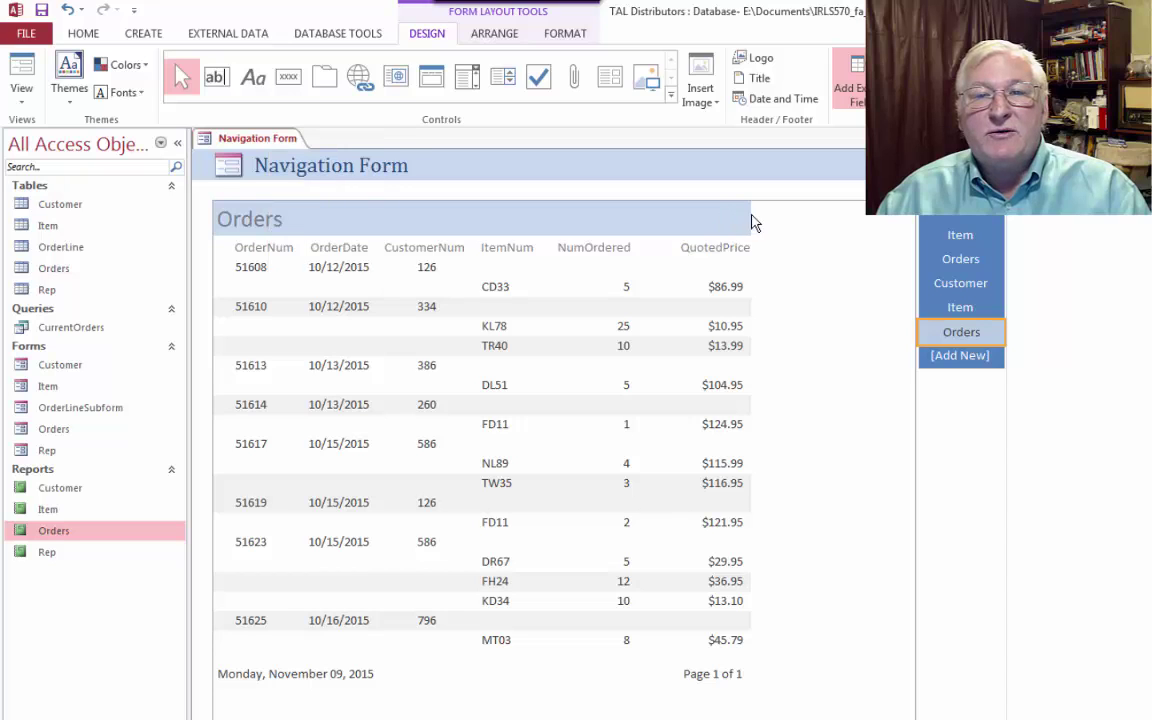
{"action": "left_click", "coordinate": [413, 172]}
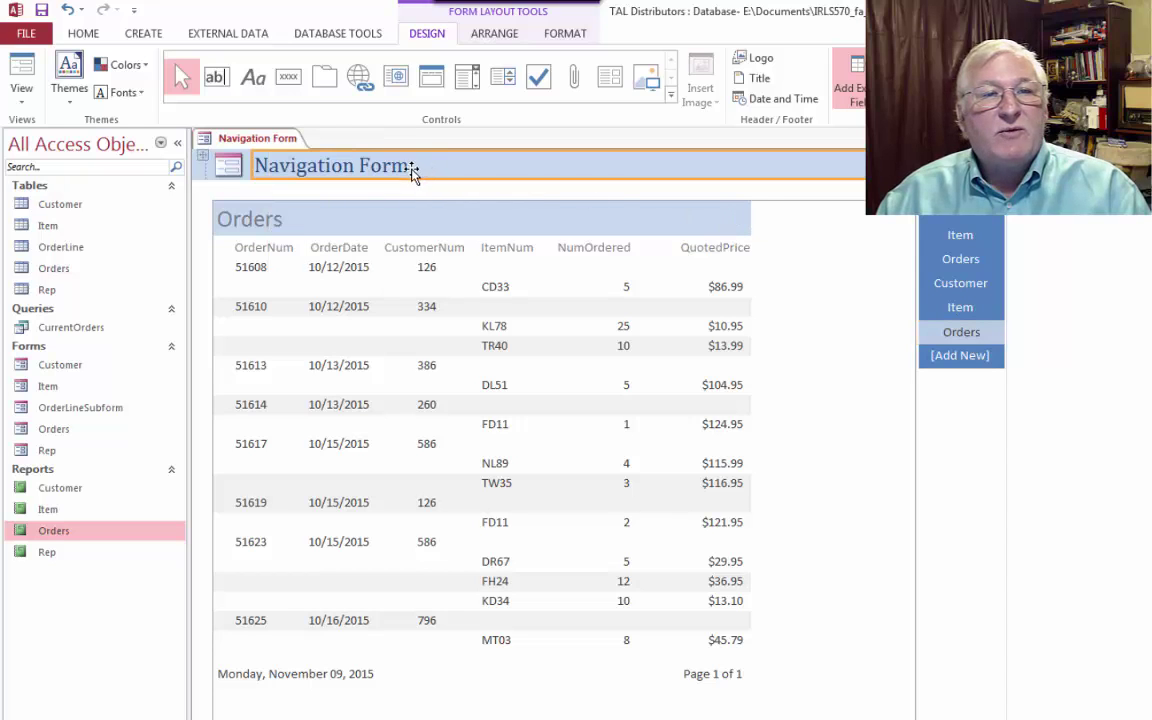
{"action": "left_click", "coordinate": [391, 170]}
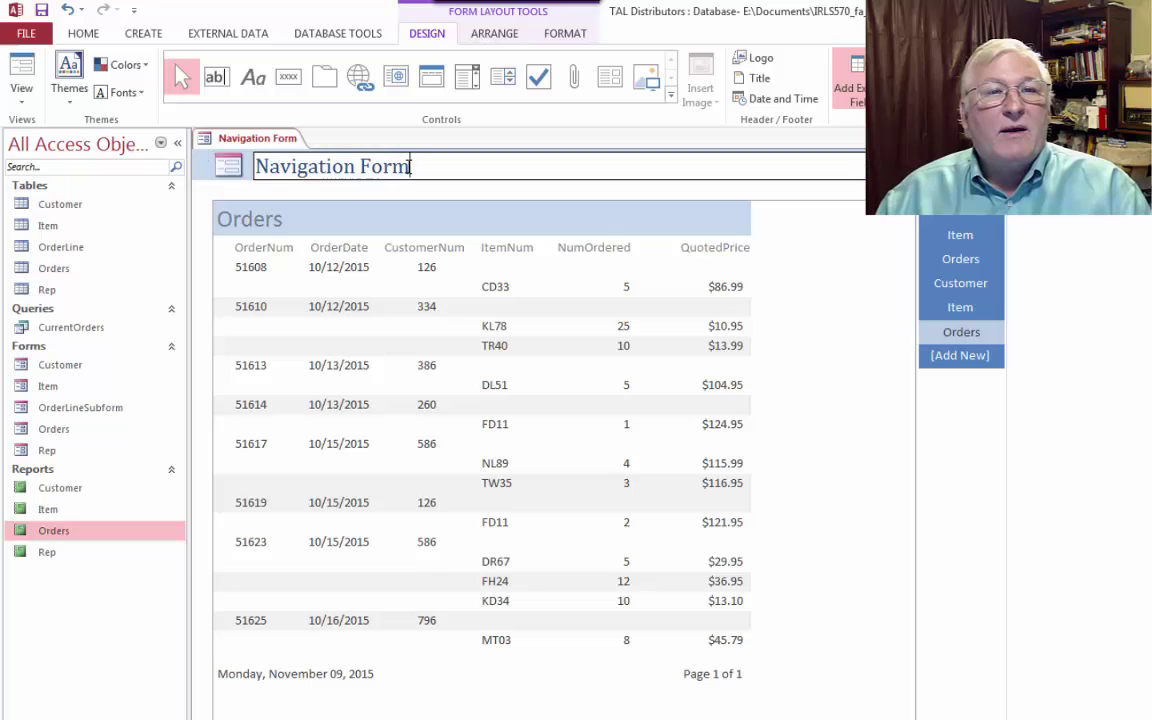
{"action": "left_click_drag", "start_coordinate": [372, 167], "coordinate": [232, 162]}
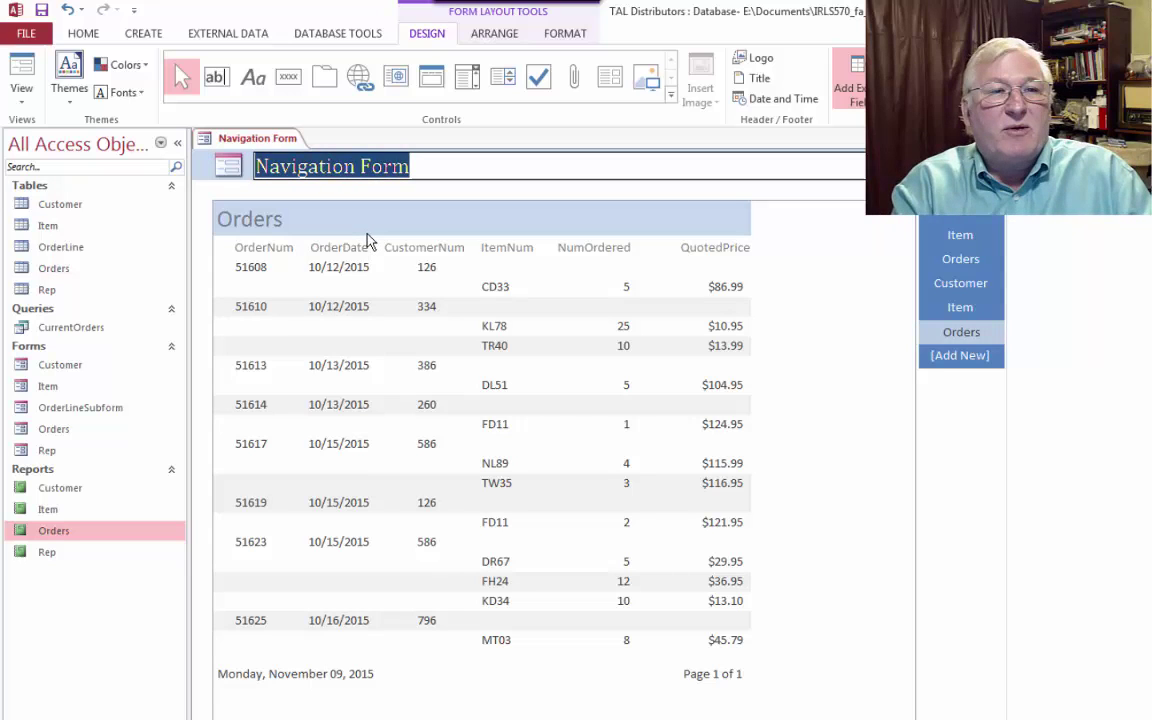
{"action": "type", "text": "Main Menu"}
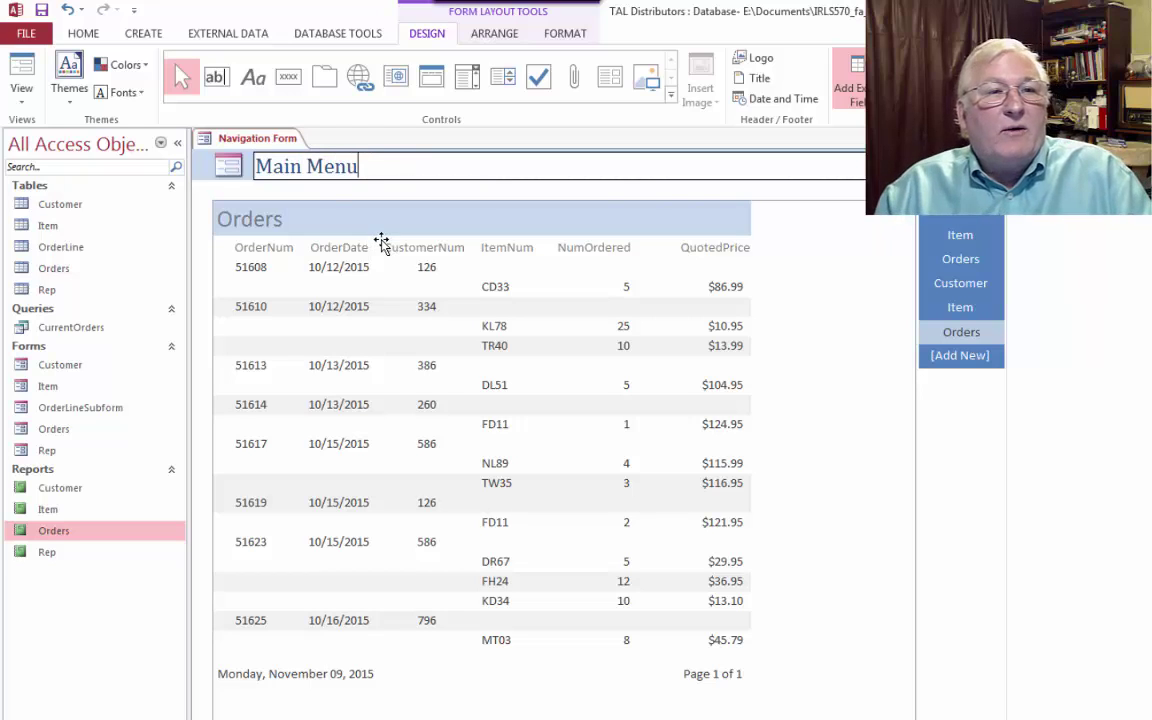
Step: Save the navigation form under the name 'Main Menu'
{"action": "left_click", "coordinate": [42, 12]}
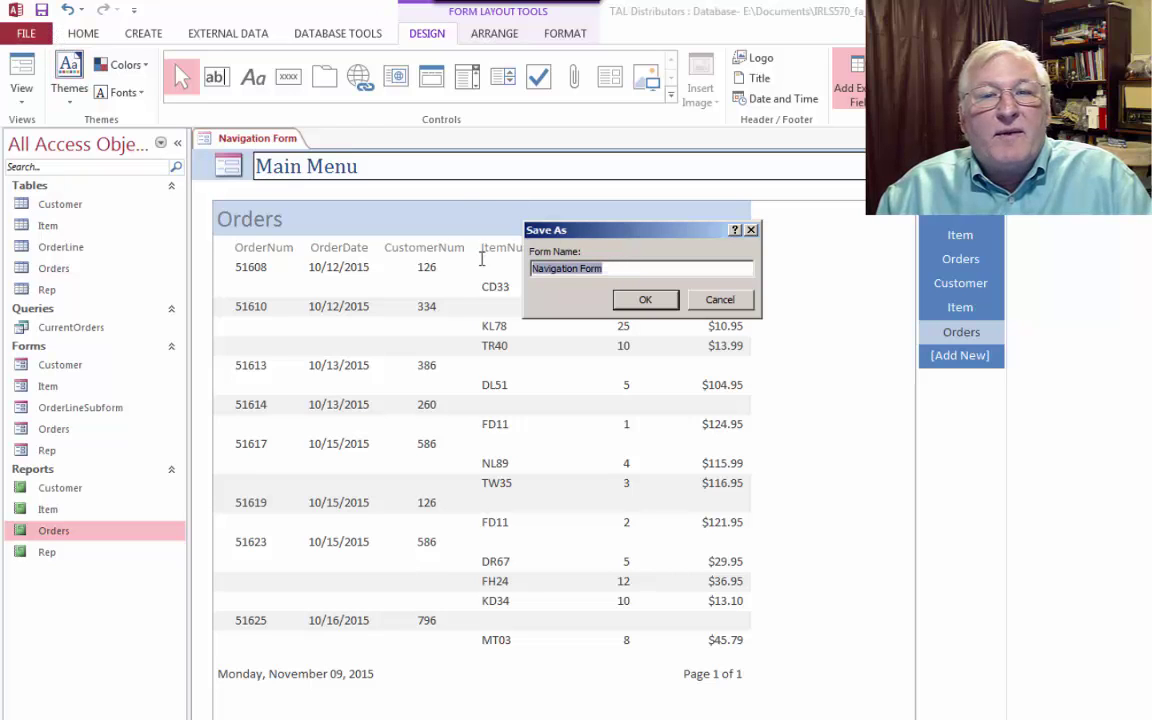
{"action": "type", "text": "Main Menu"}
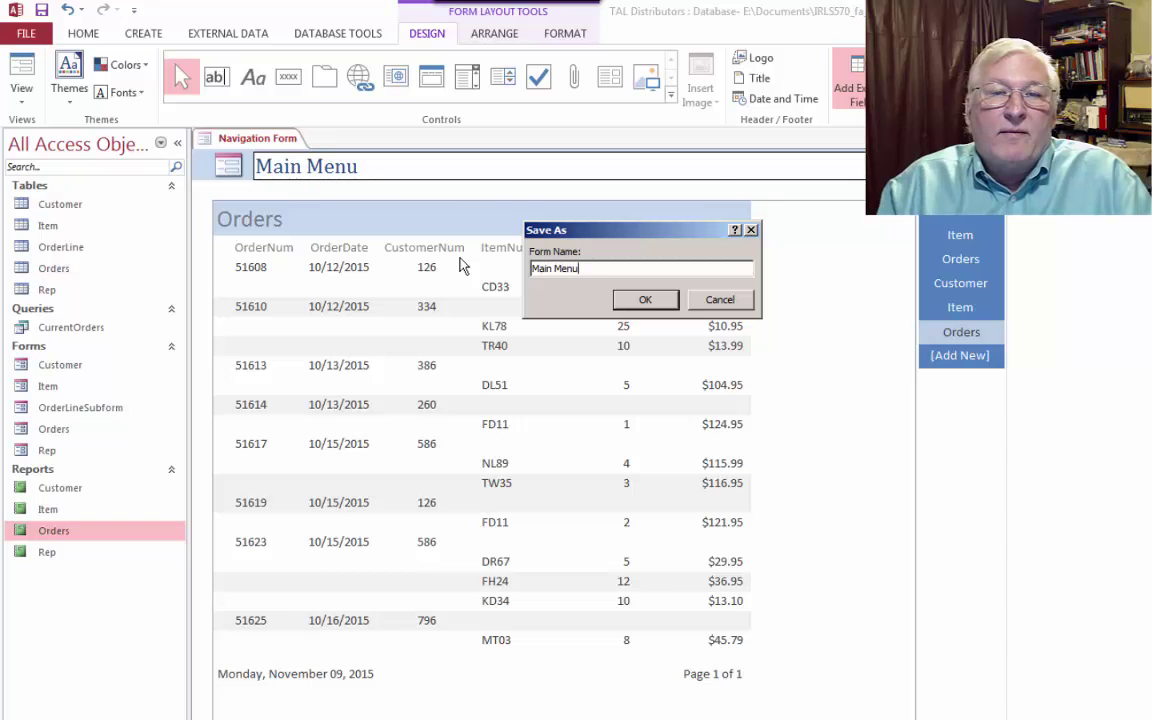
{"action": "left_click", "coordinate": [658, 301]}
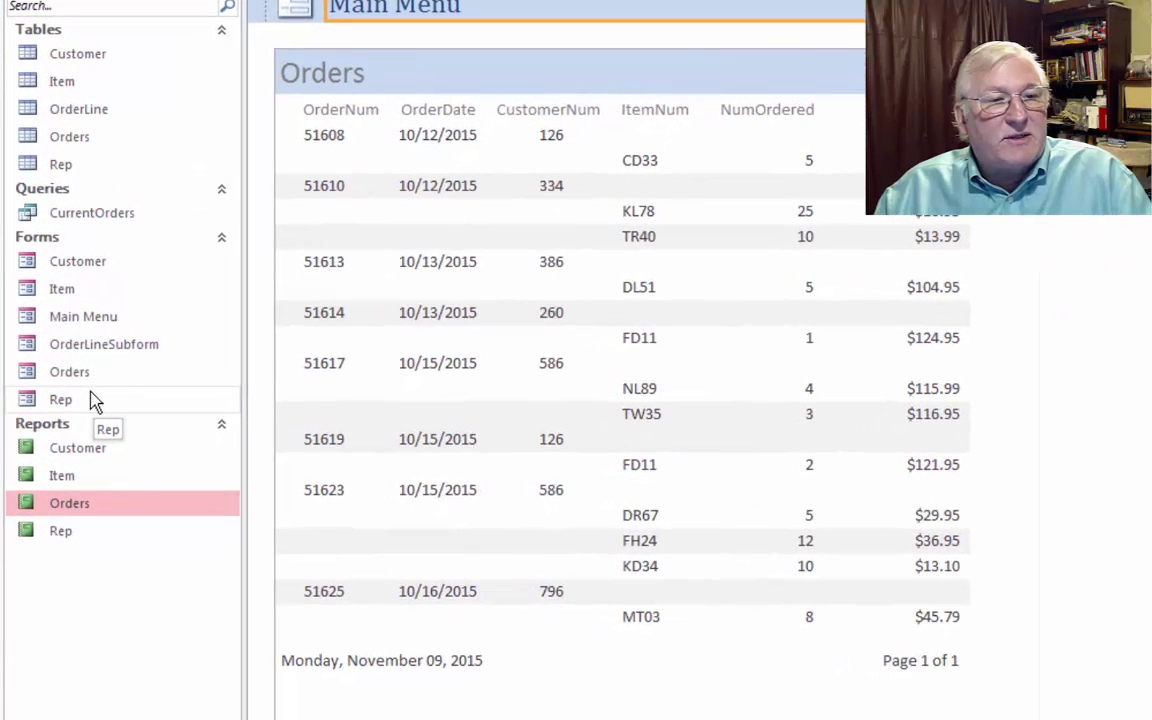
Step: Open Main Menu in Form View, snapping the Access window left and widening it to show the tabs
{"action": "left_click", "coordinate": [85, 318]}
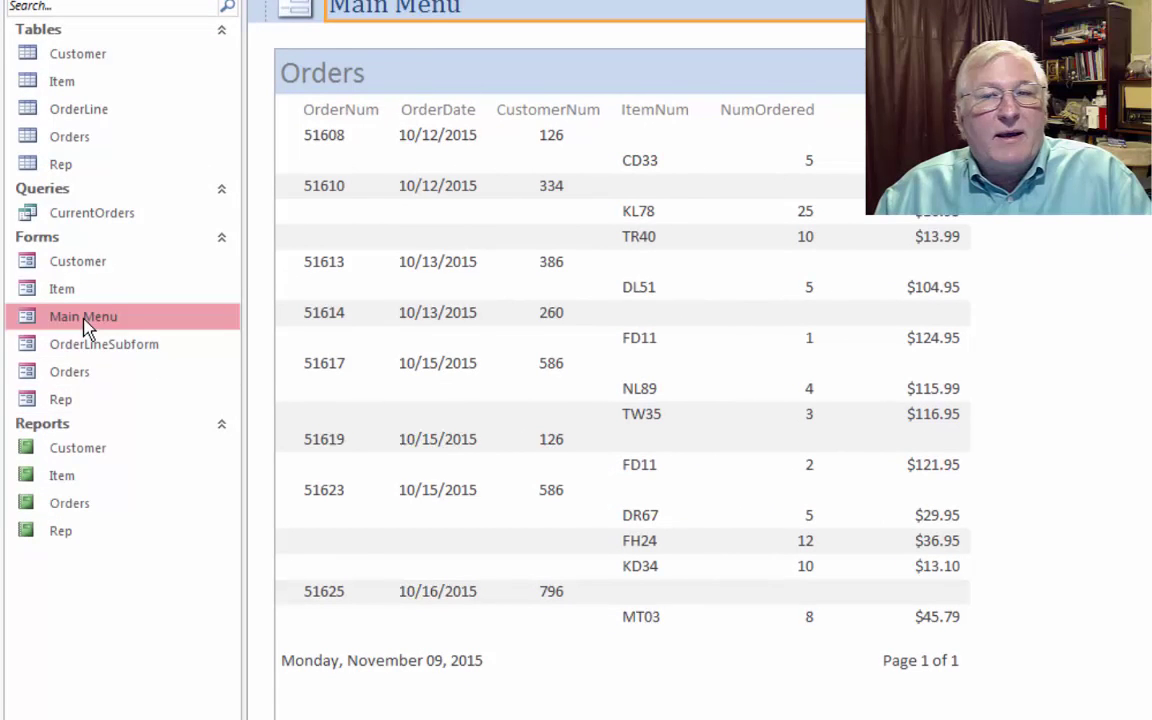
{"action": "right_click", "coordinate": [316, 8]}
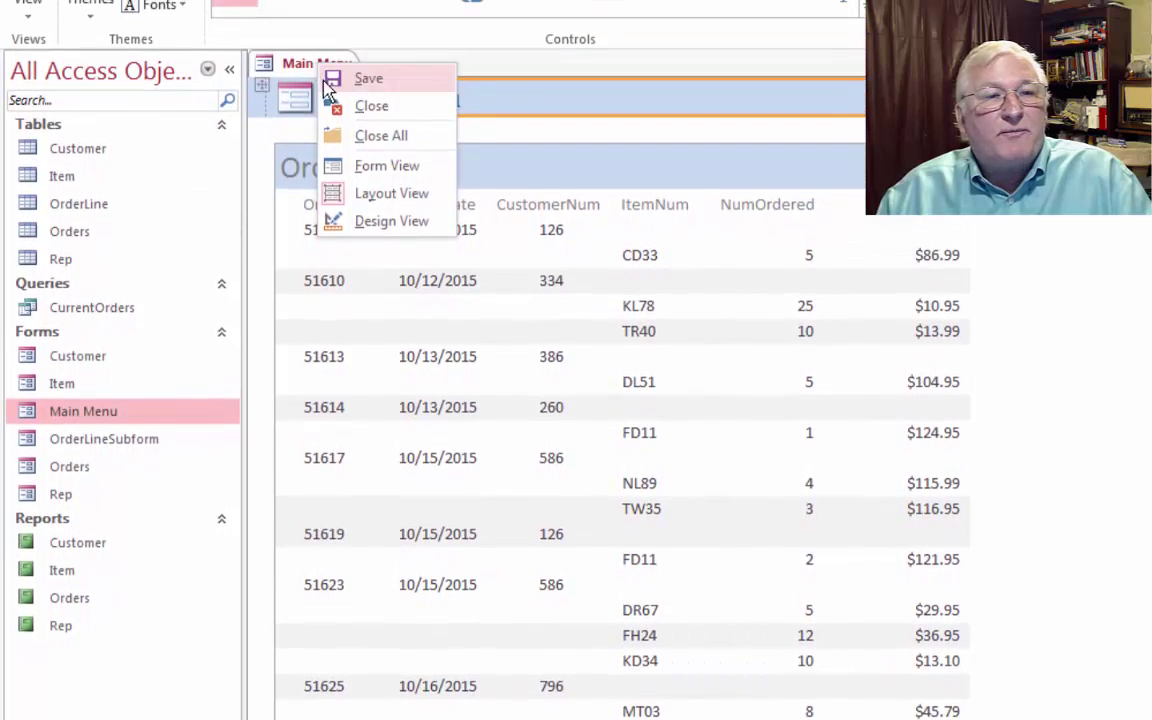
{"action": "left_click", "coordinate": [360, 77]}
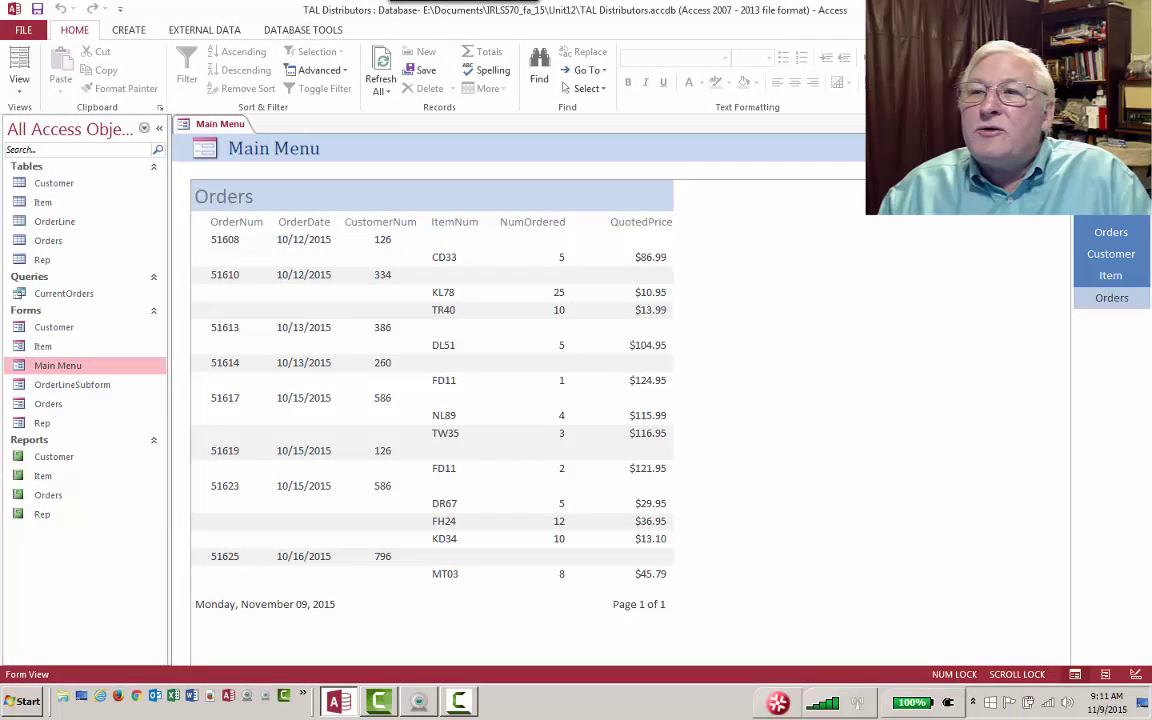
{"action": "key", "text": "super+Down"}
{"action": "key", "text": "super+Left"}
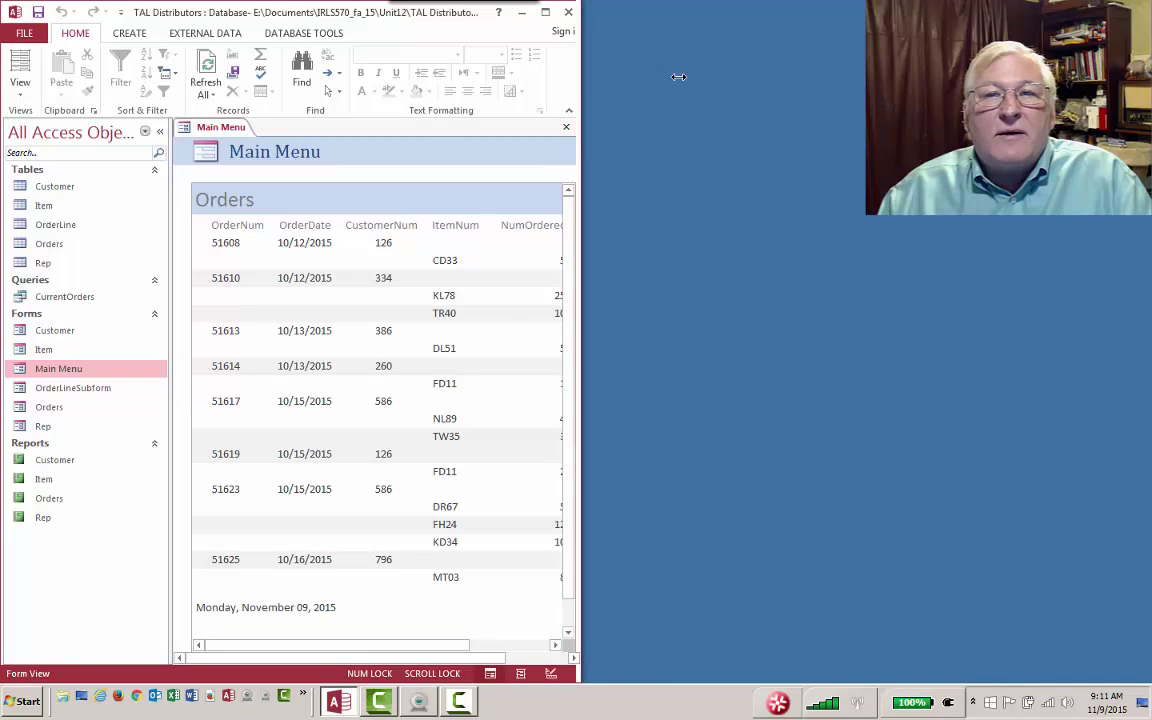
{"action": "left_click_drag", "start_coordinate": [576, 75], "coordinate": [862, 162]}
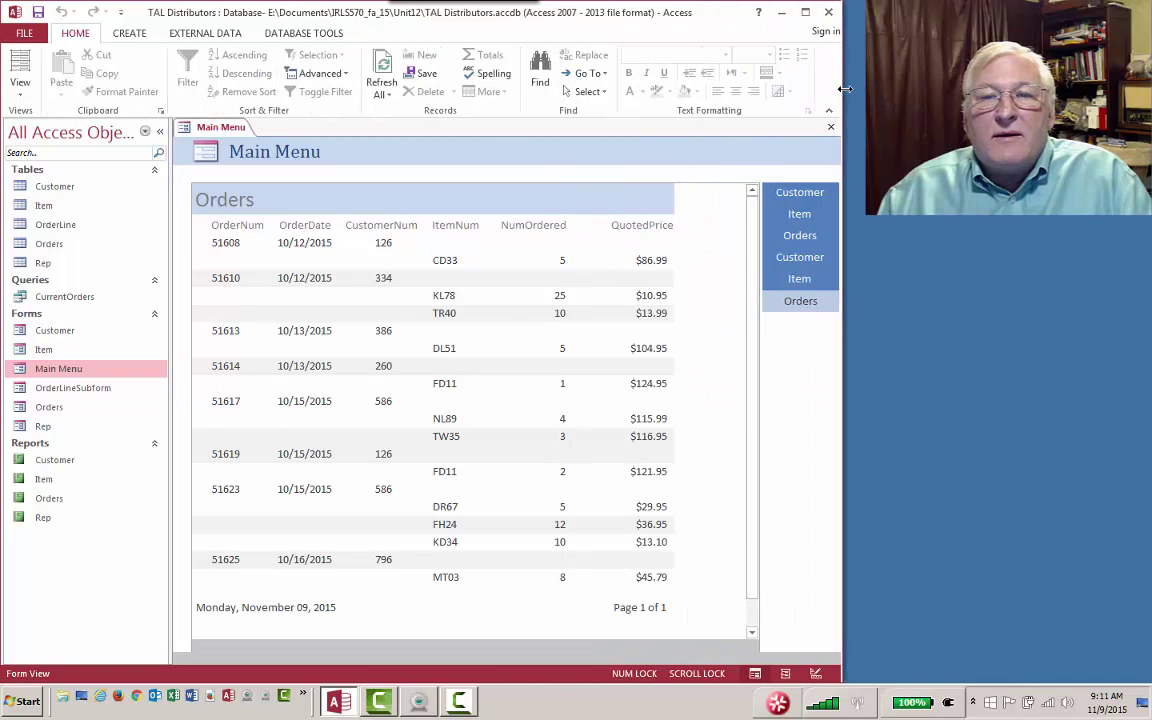
Step: Try the Customer, Item and Orders pages, ending on the Customer report with balances
{"action": "left_click", "coordinate": [840, 193]}
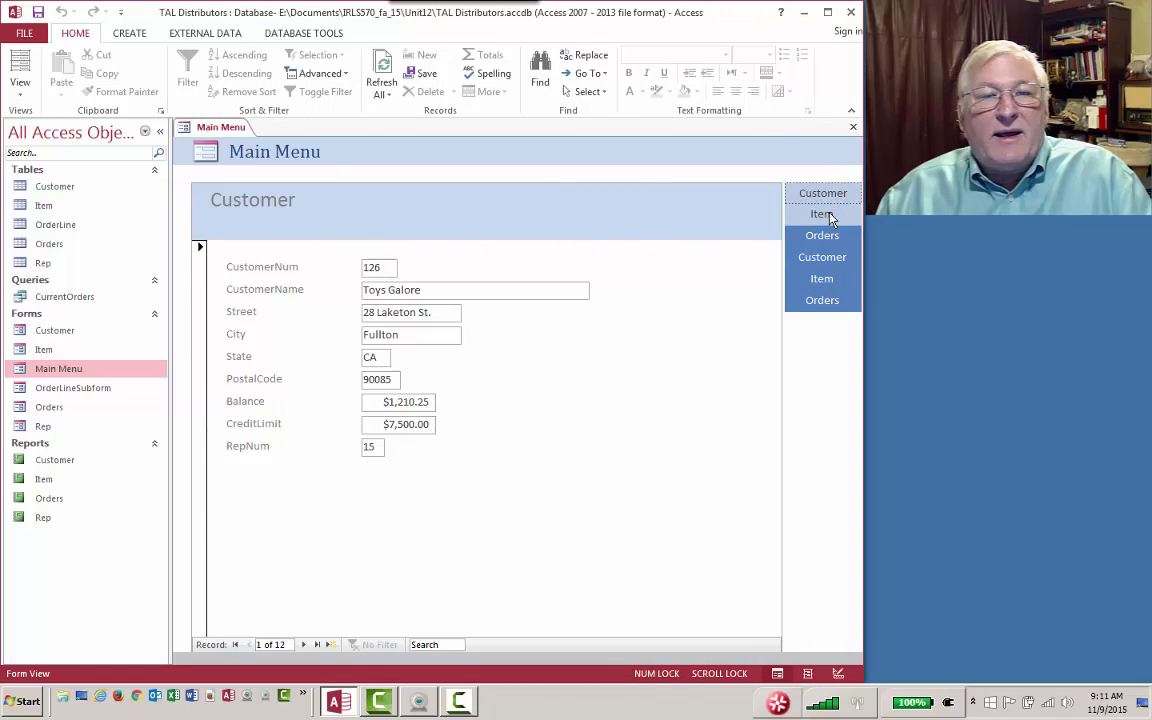
{"action": "left_click", "coordinate": [829, 216]}
{"action": "left_click", "coordinate": [830, 237]}
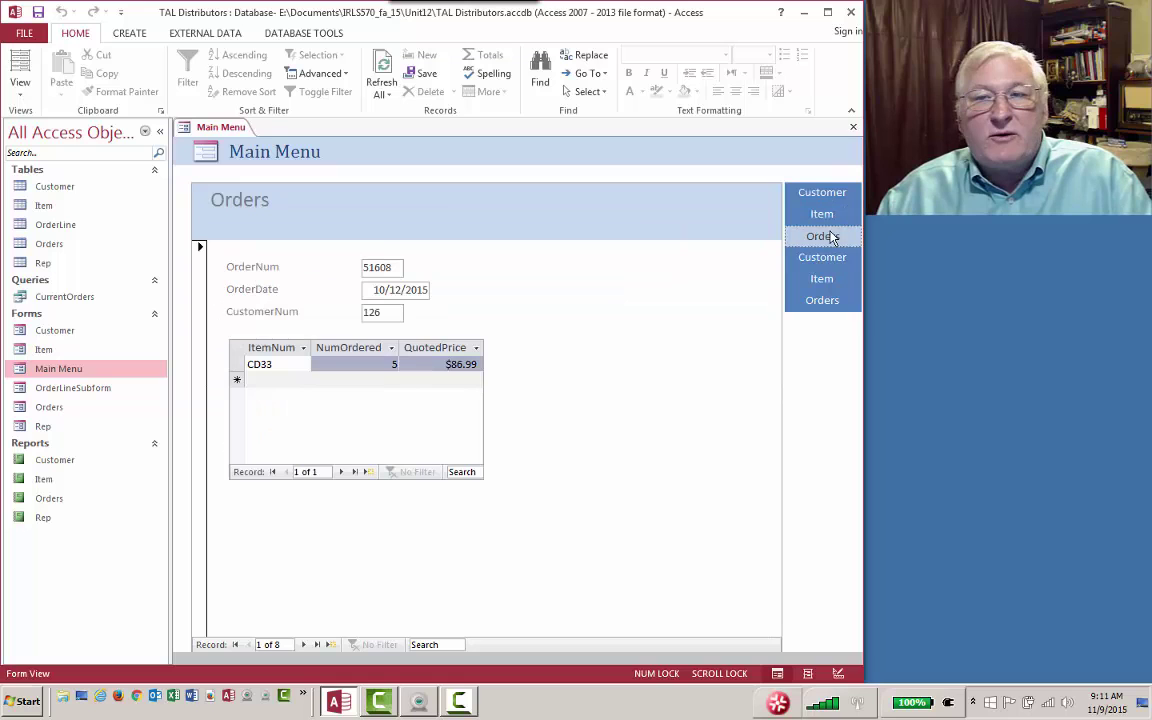
{"action": "left_click", "coordinate": [835, 259]}
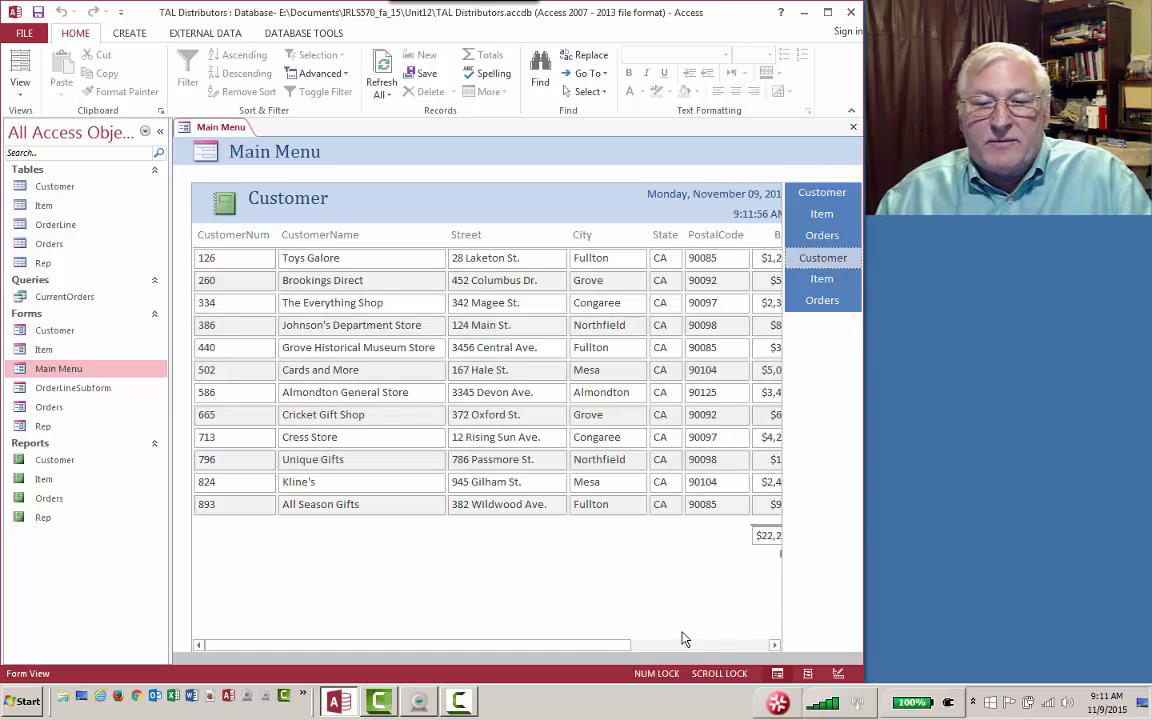
{"action": "mouse_move", "coordinate": [628, 646]}
{"action": "left_mouse_down"}
{"action": "mouse_move", "coordinate": [761, 653]}
{"action": "mouse_move", "coordinate": [621, 659]}
{"action": "left_mouse_up"}
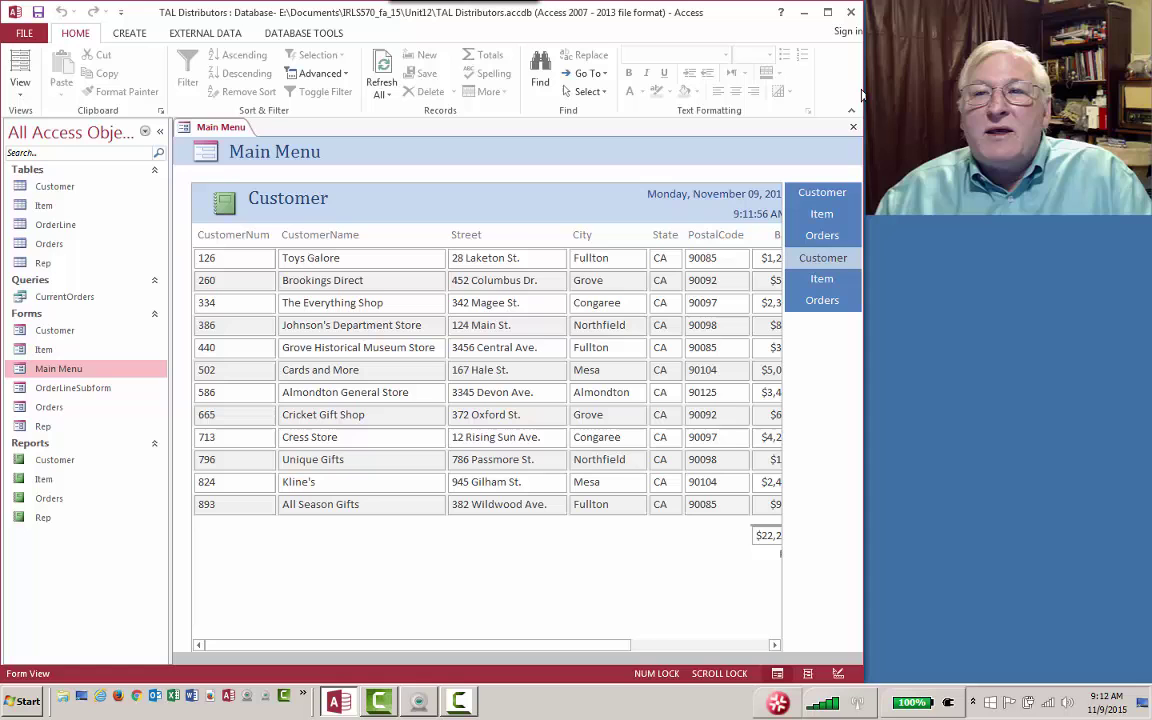
{"action": "left_click_drag", "start_coordinate": [860, 70], "coordinate": [876, 70]}
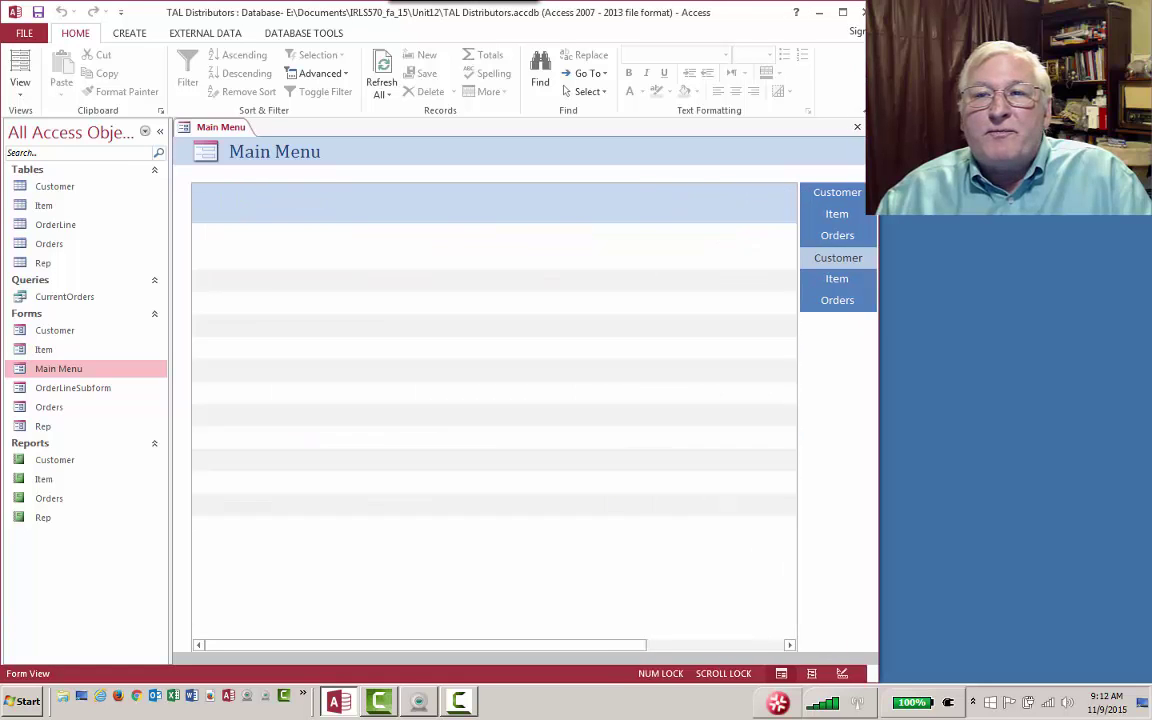
{"action": "left_click_drag", "start_coordinate": [762, 20], "coordinate": [789, 20]}
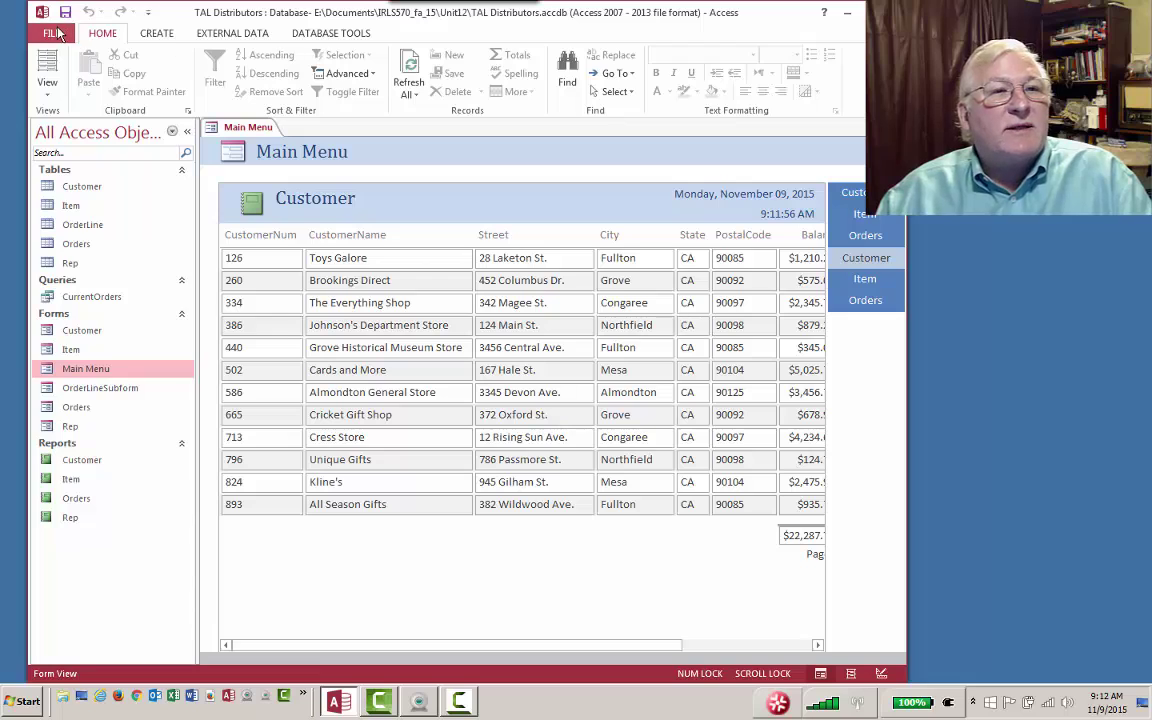
Step: Set Display Form to Main Menu in the Current Database options and acknowledge the restart notice
{"action": "left_click", "coordinate": [54, 33]}
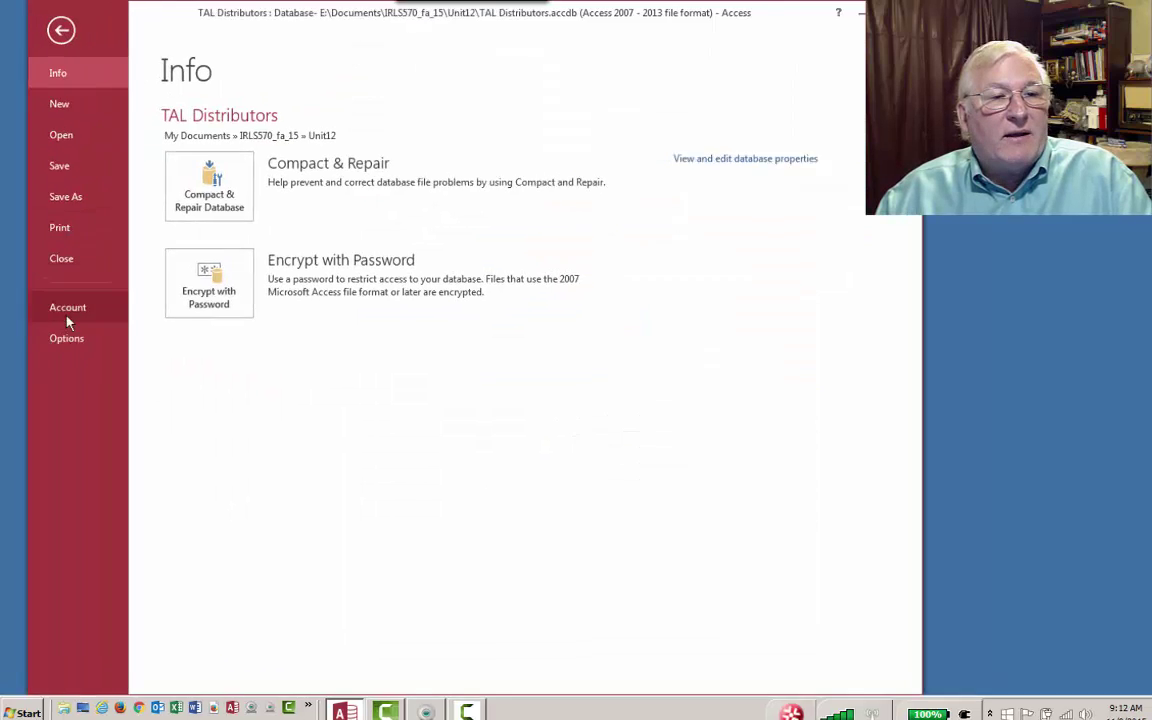
{"action": "left_click", "coordinate": [65, 332]}
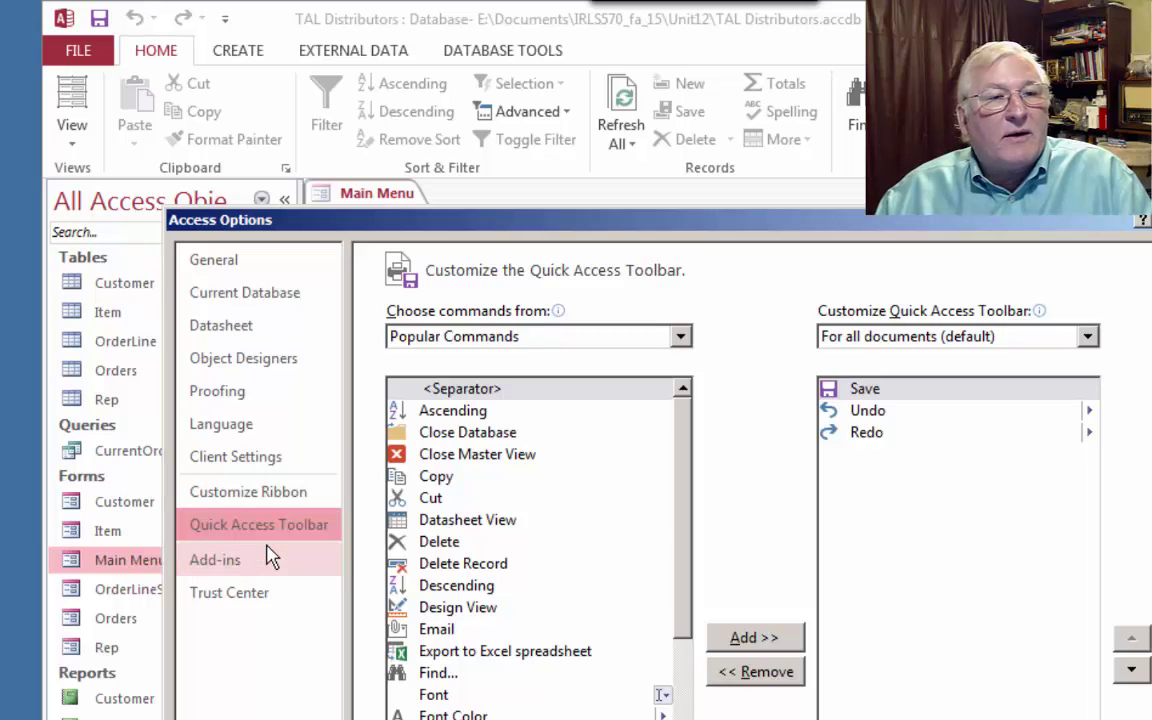
{"action": "left_click", "coordinate": [259, 302]}
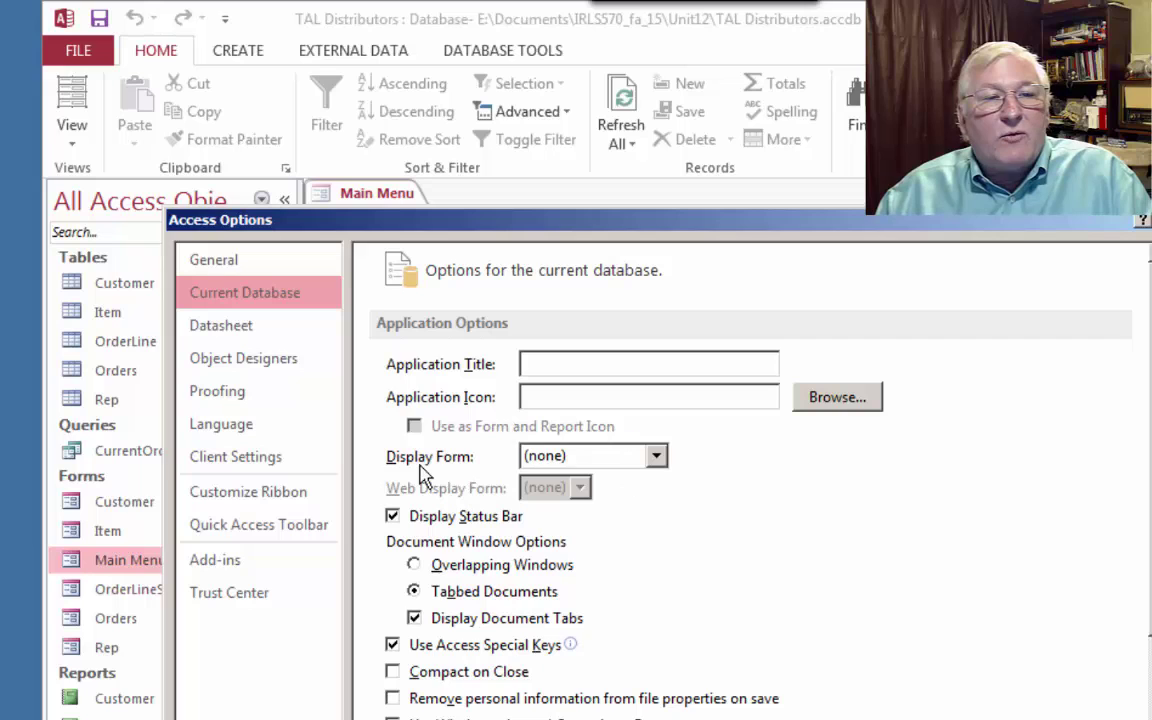
{"action": "left_click", "coordinate": [656, 456]}
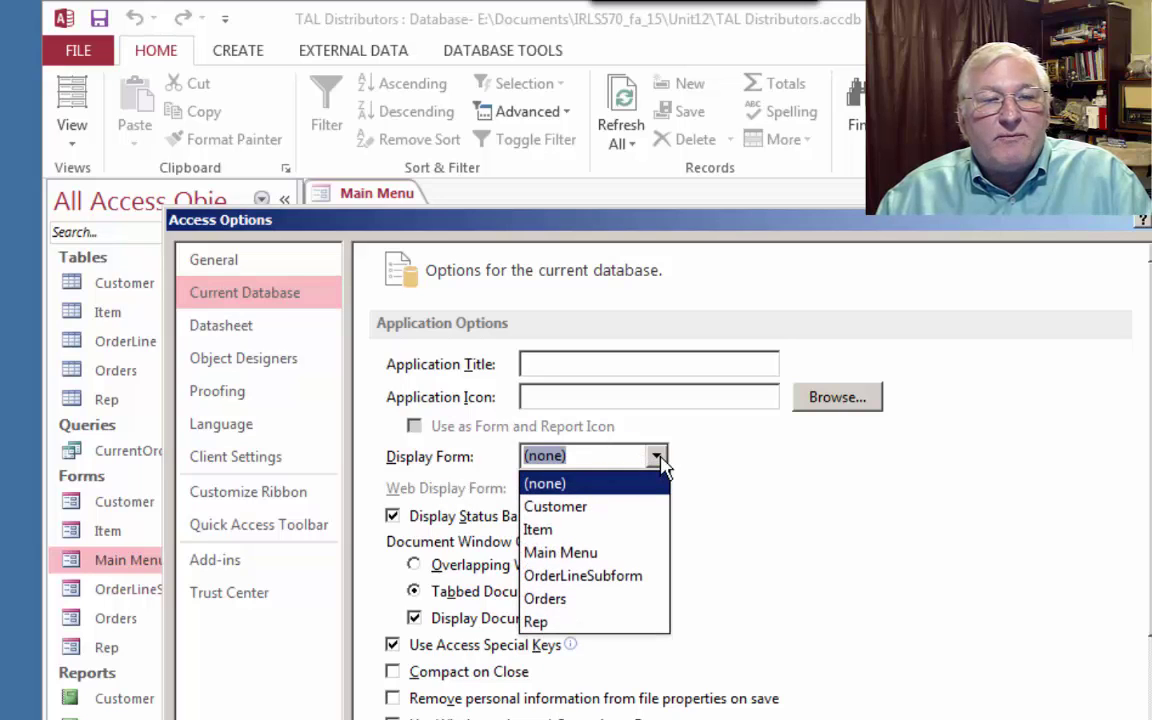
{"action": "left_click", "coordinate": [612, 552]}
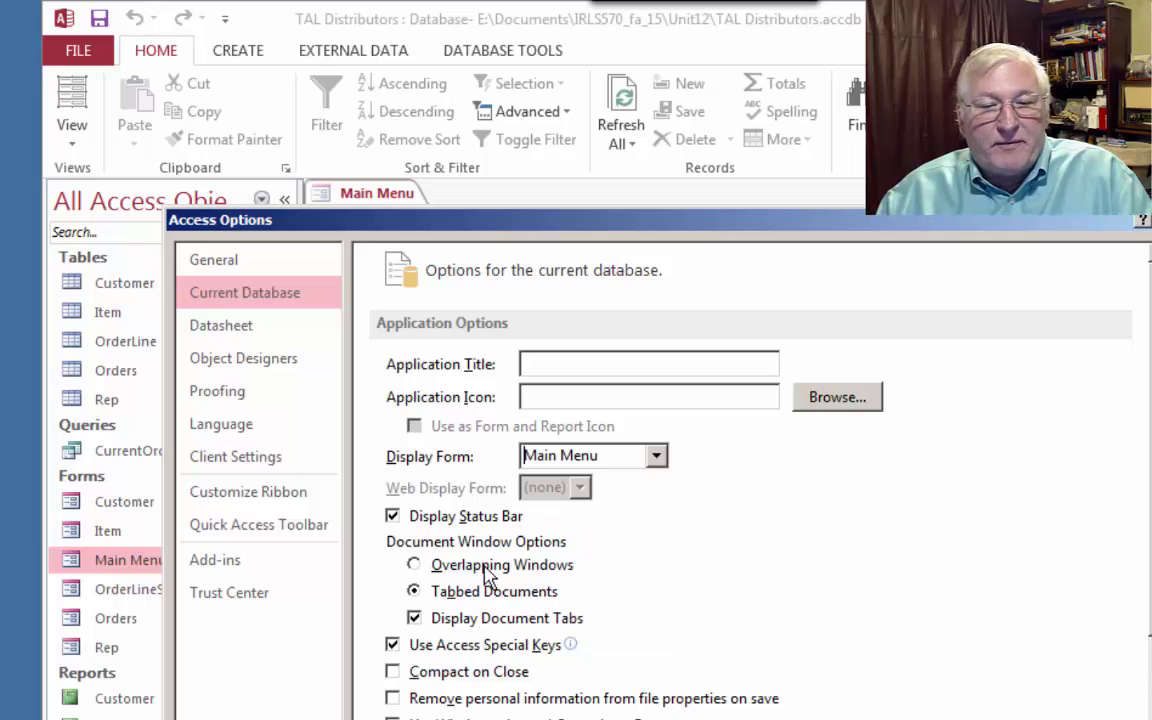
{"action": "key", "text": "Return"}
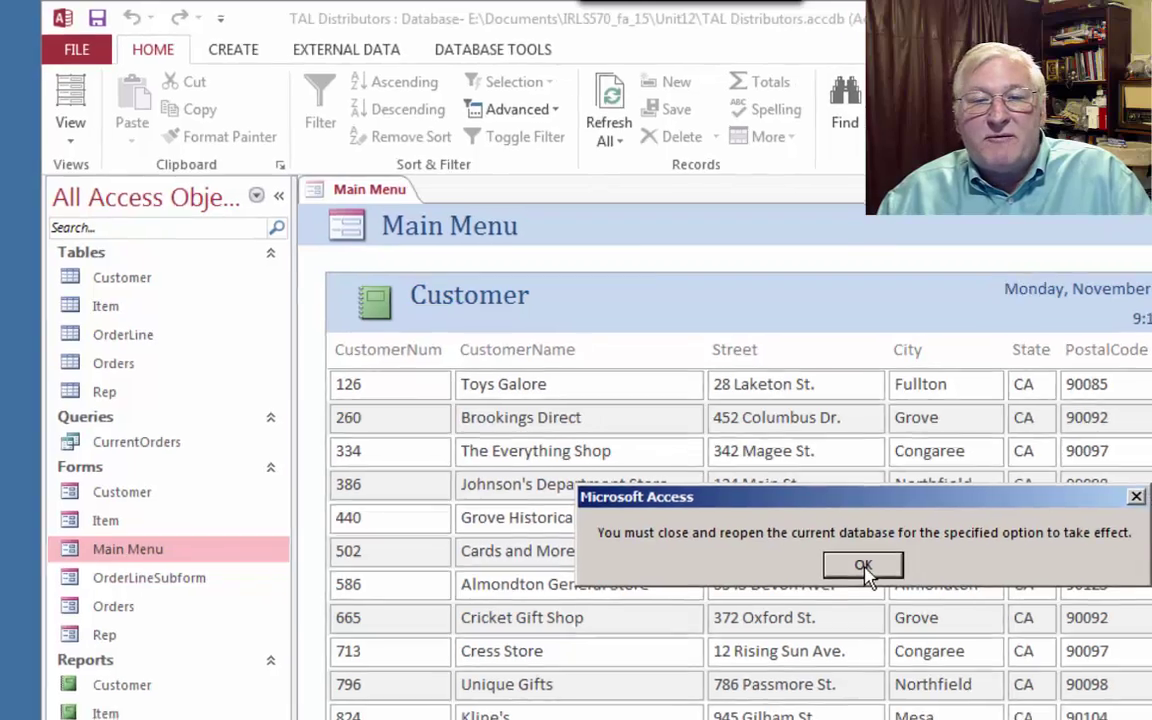
{"action": "left_click", "coordinate": [880, 578]}
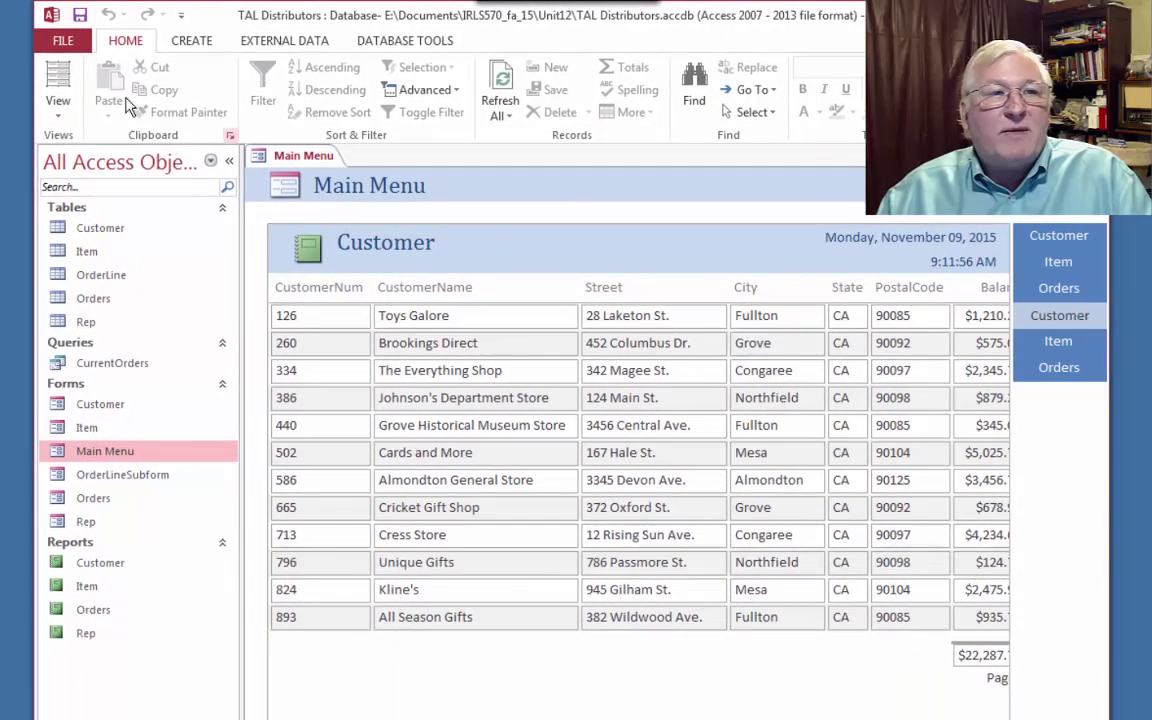
Step: Close the TAL Distributors database from the File menu
{"action": "left_click", "coordinate": [60, 40]}
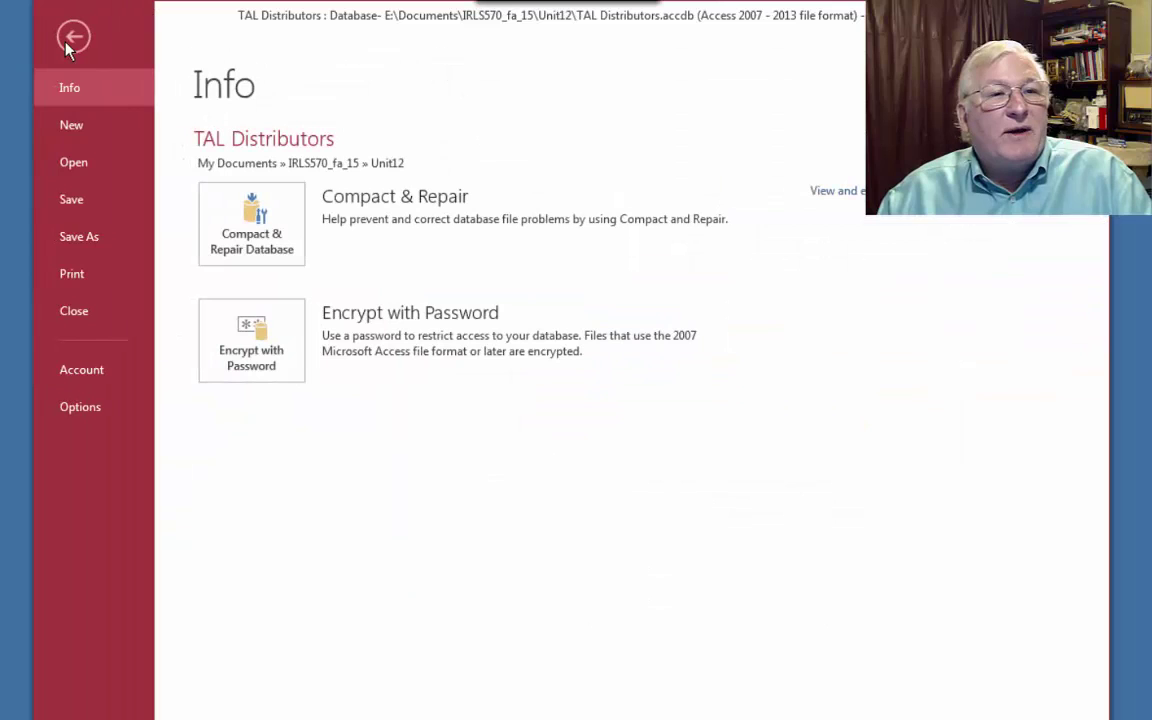
{"action": "left_click", "coordinate": [85, 316]}
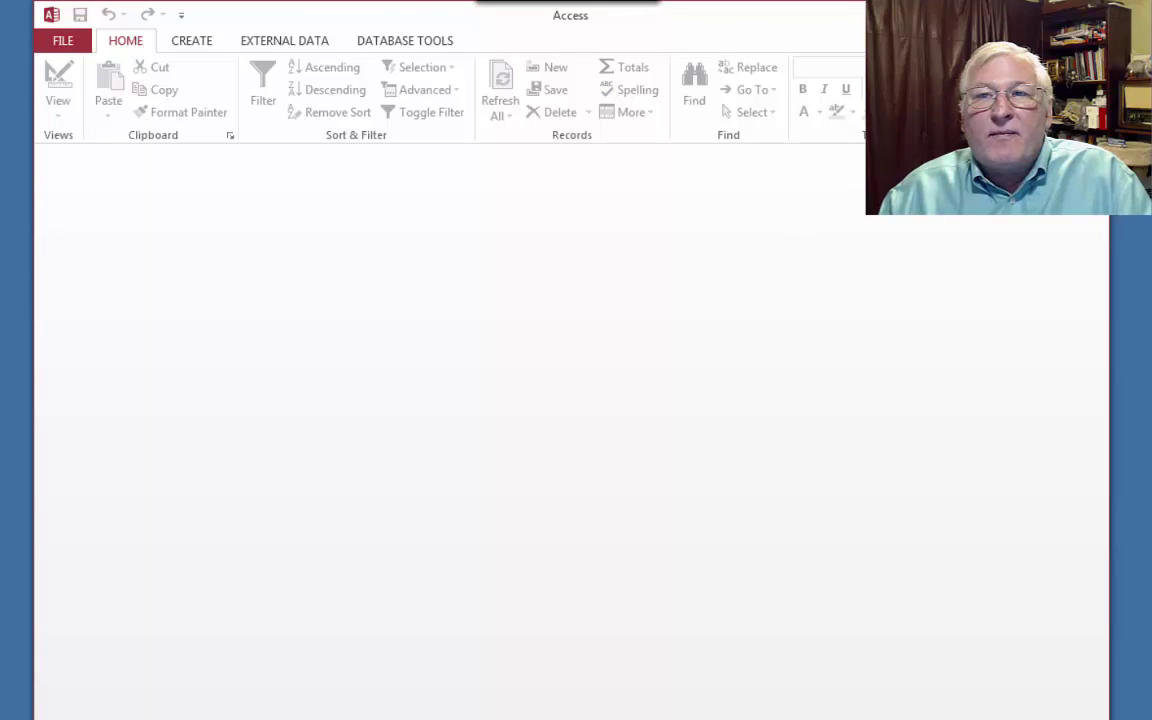
Step: Reopen TAL Distributors.accdb from Recent, confirm Main Menu appears, then close the Main Menu form
{"action": "left_click", "coordinate": [44, 42]}
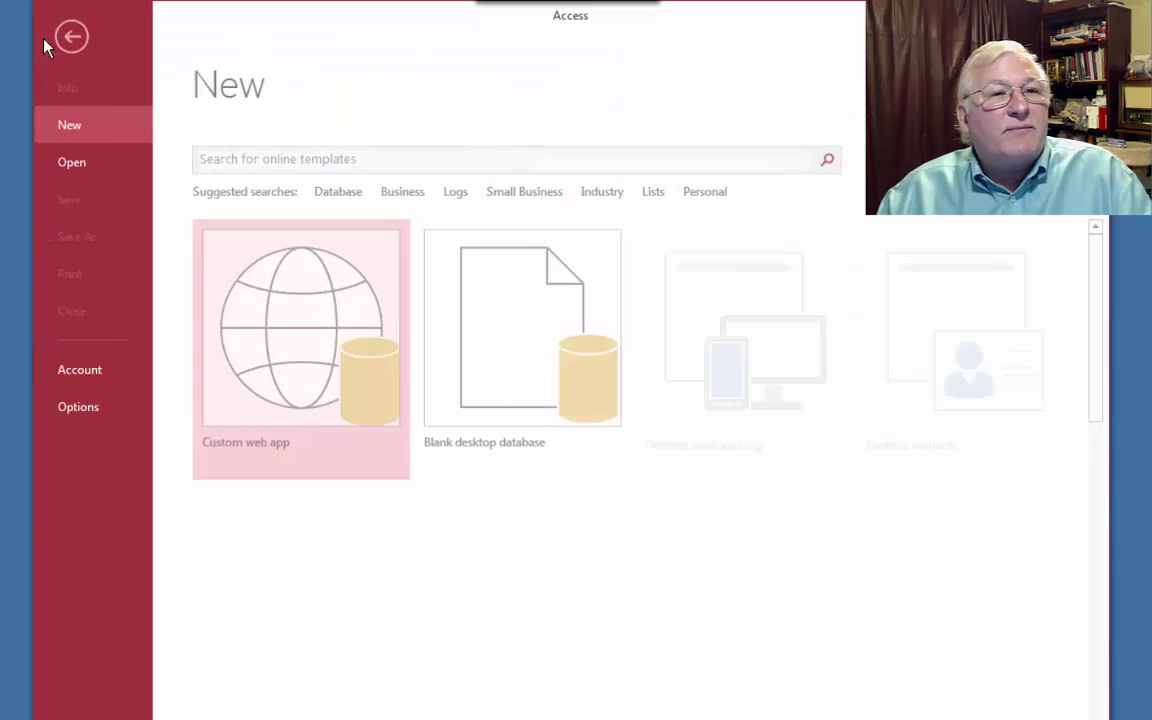
{"action": "left_click", "coordinate": [72, 165]}
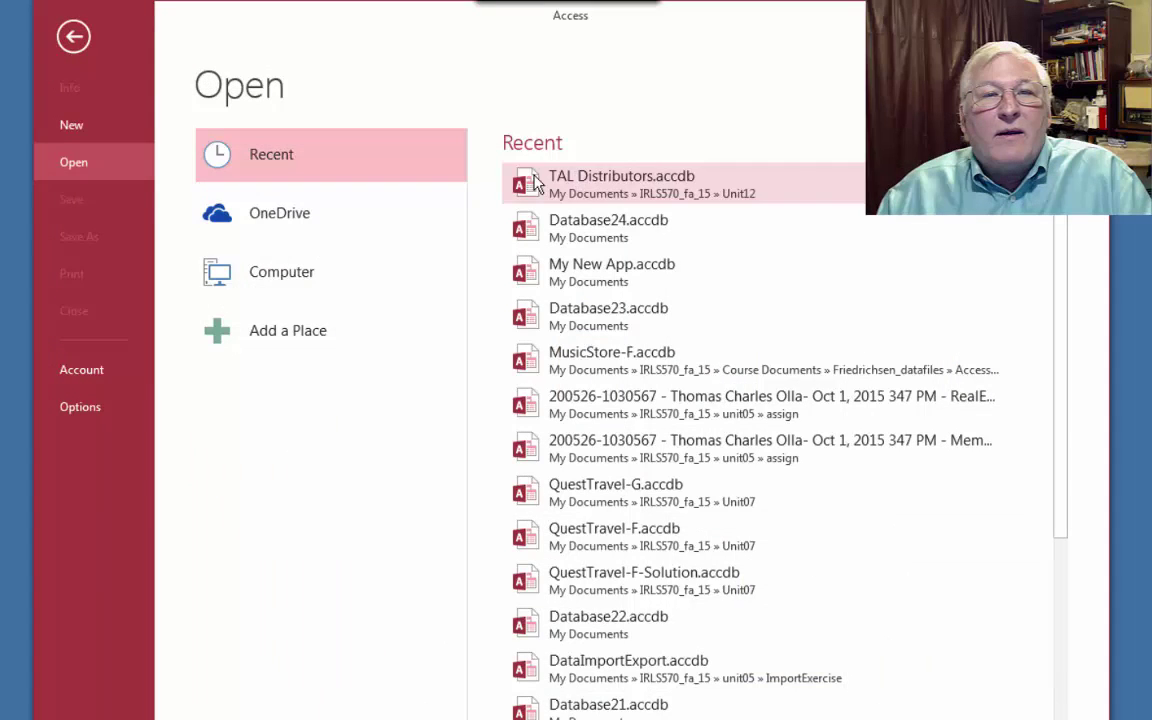
{"action": "left_click", "coordinate": [600, 178]}
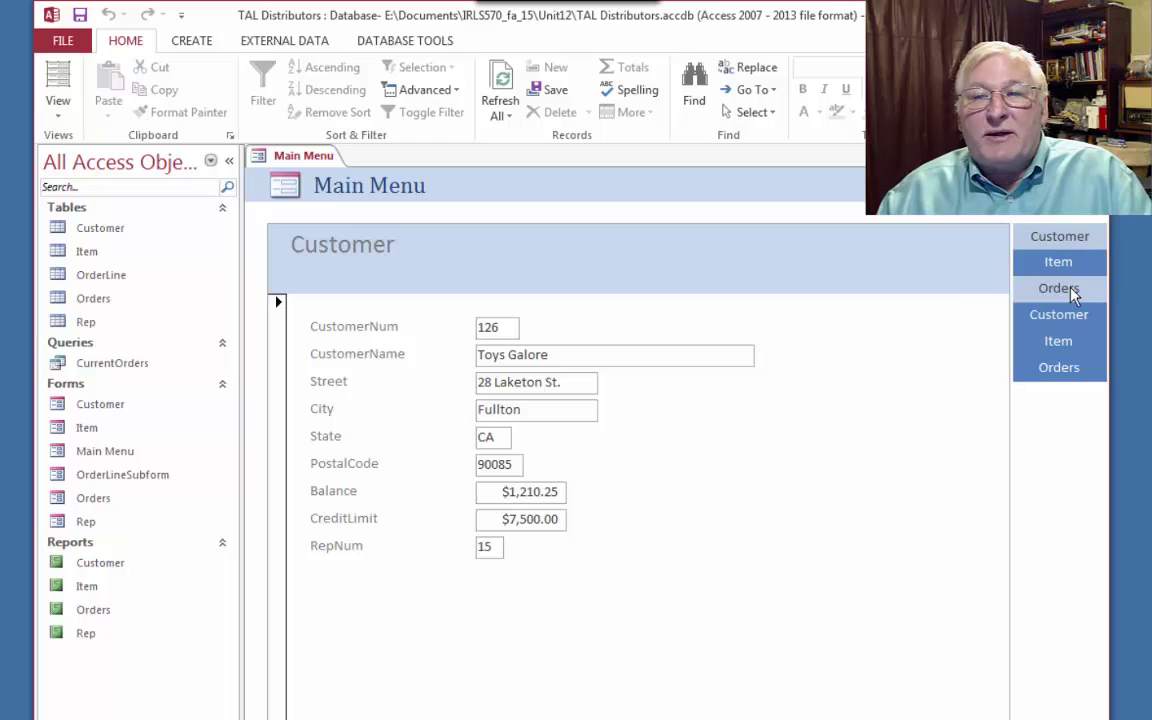
{"action": "right_click", "coordinate": [310, 167]}
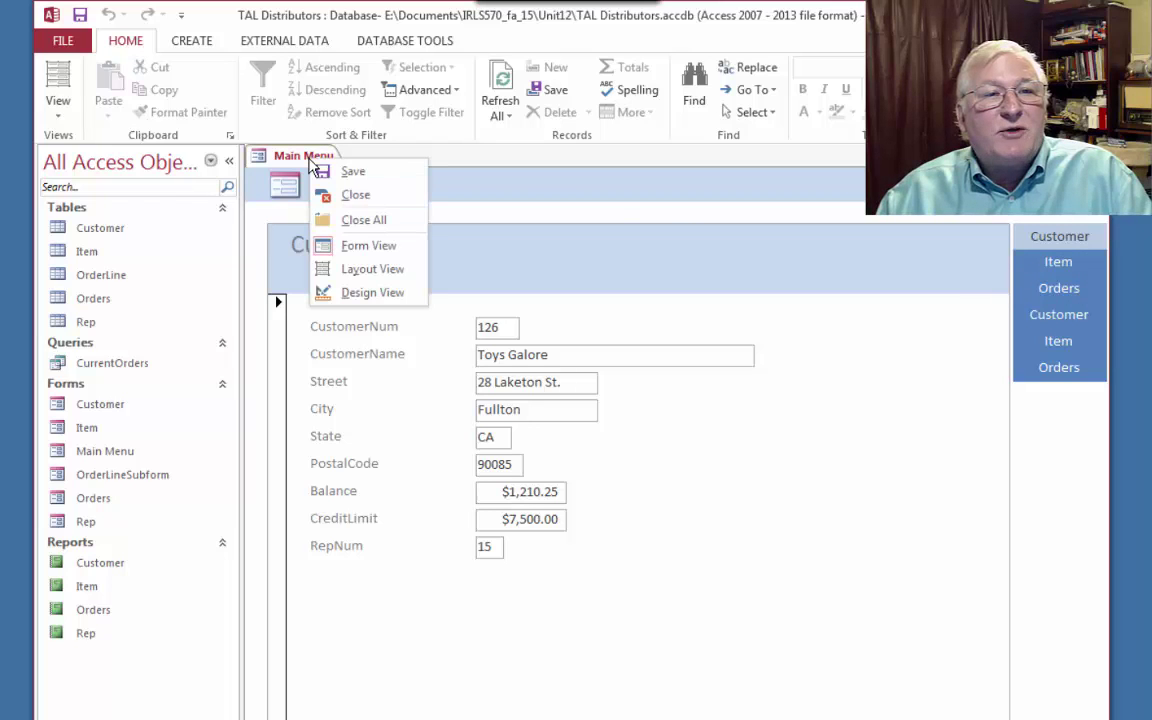
{"action": "left_click", "coordinate": [357, 196]}
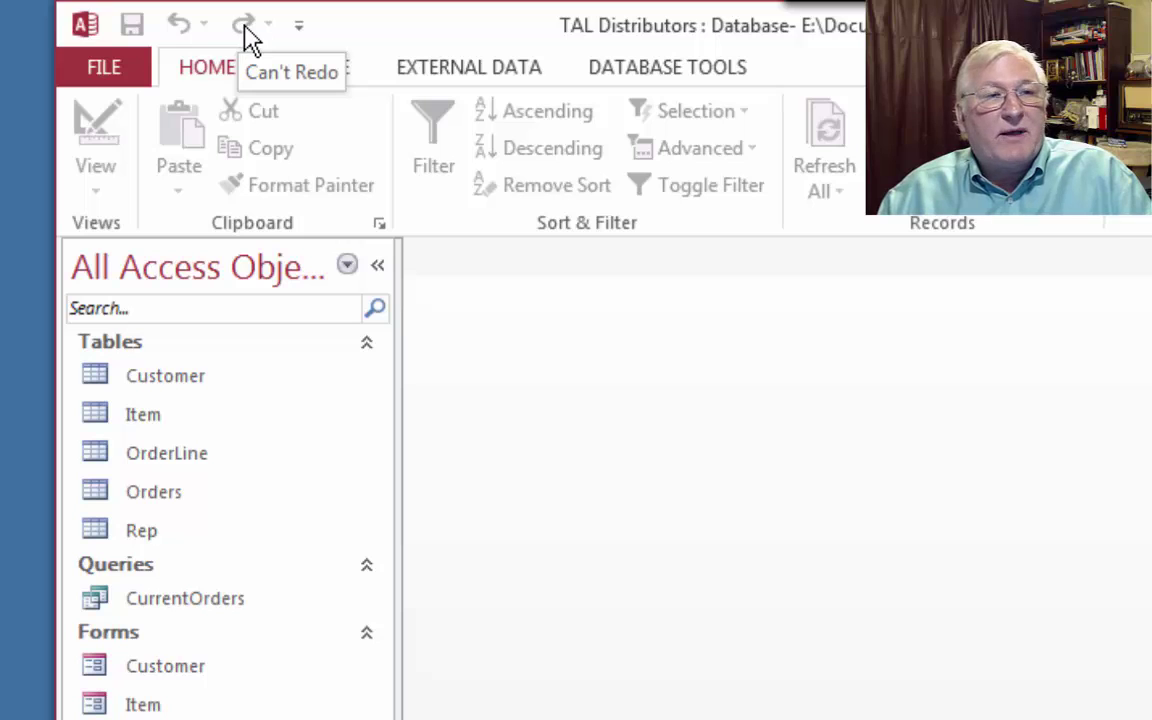
Step: Add Switchboard Manager from Commands Not in the Ribbon to the Quick Access Toolbar and dismiss the notice
{"action": "left_click", "coordinate": [299, 26]}
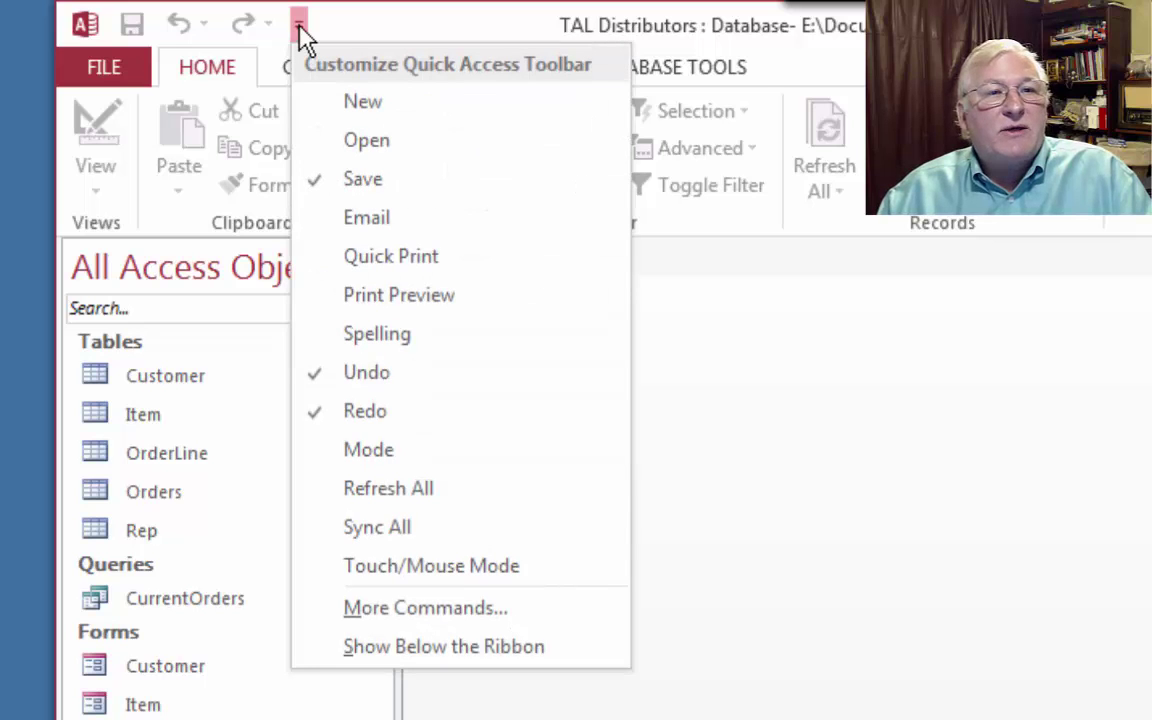
{"action": "left_click", "coordinate": [440, 610]}
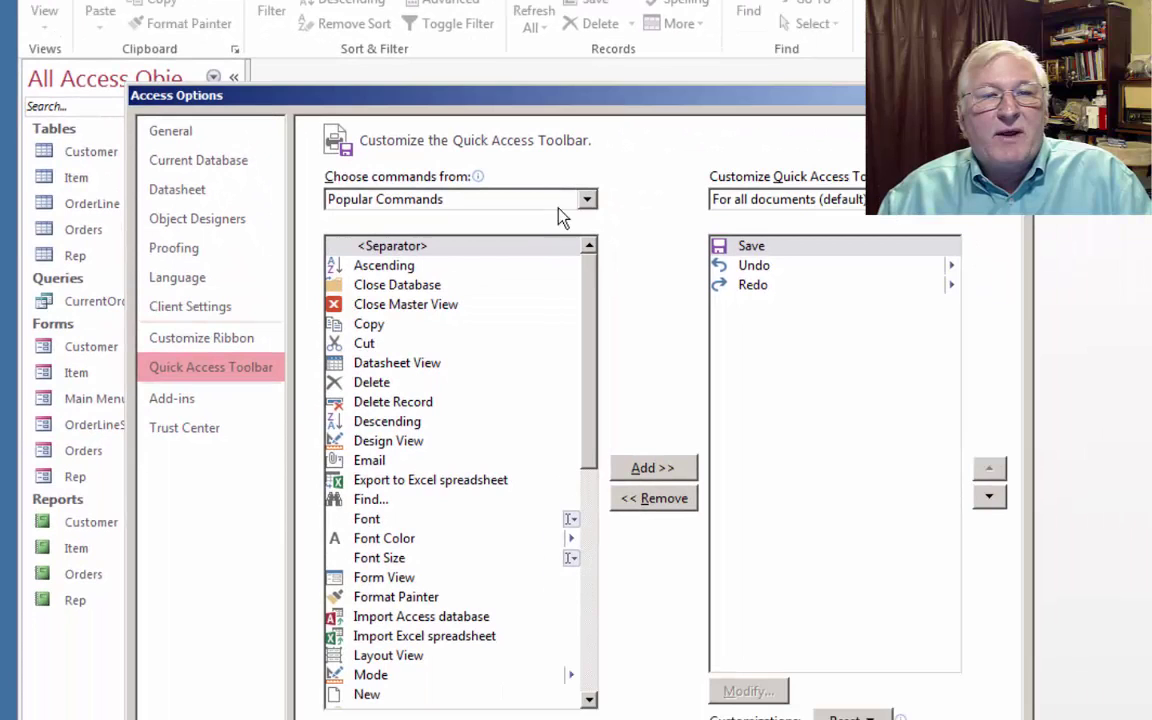
{"action": "left_click", "coordinate": [588, 201]}
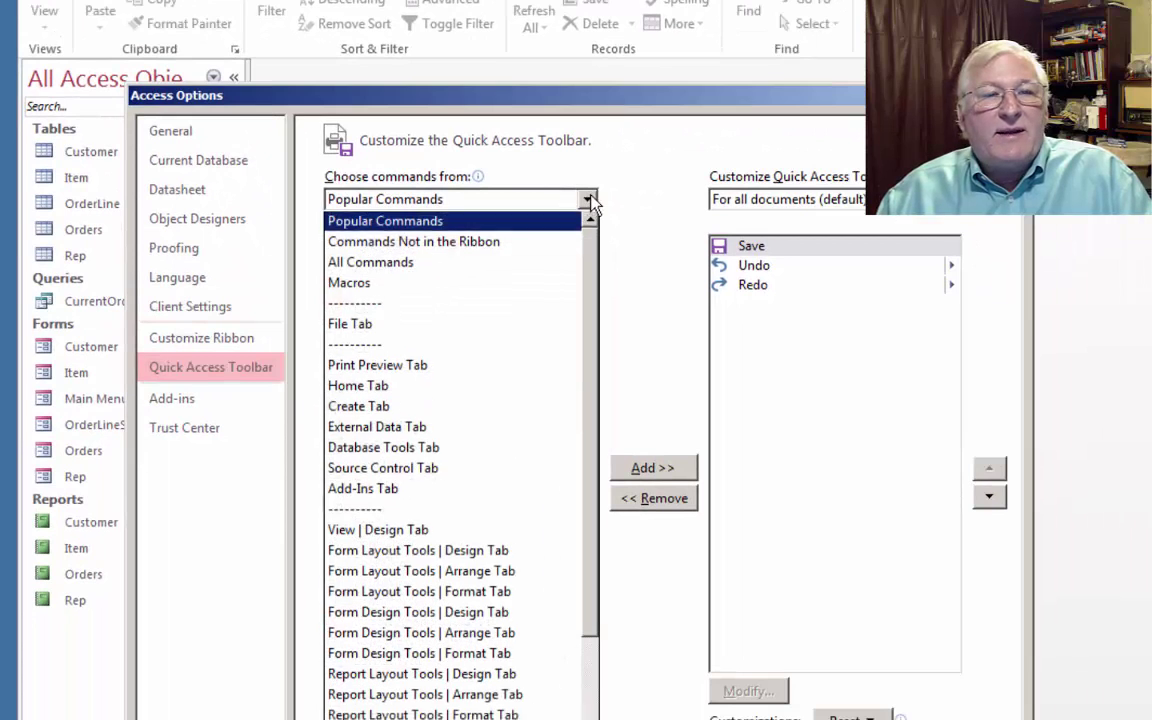
{"action": "left_click", "coordinate": [506, 247]}
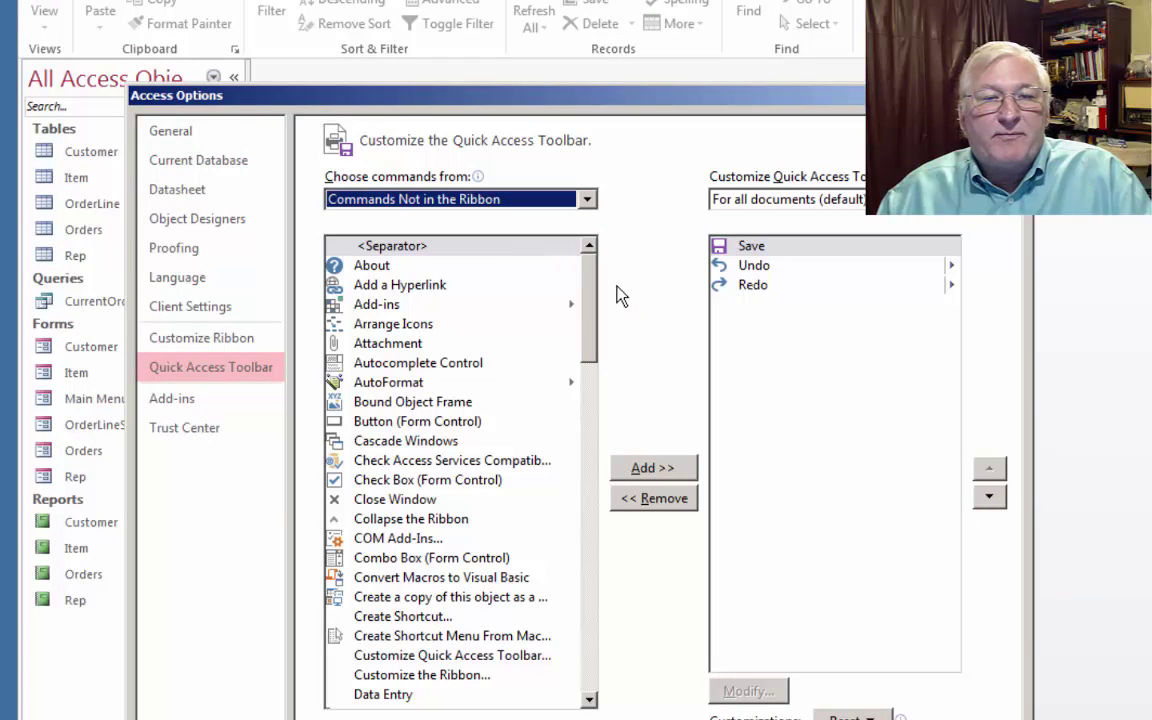
{"action": "left_click_drag", "start_coordinate": [591, 285], "coordinate": [590, 578]}
{"action": "left_click", "coordinate": [468, 577]}
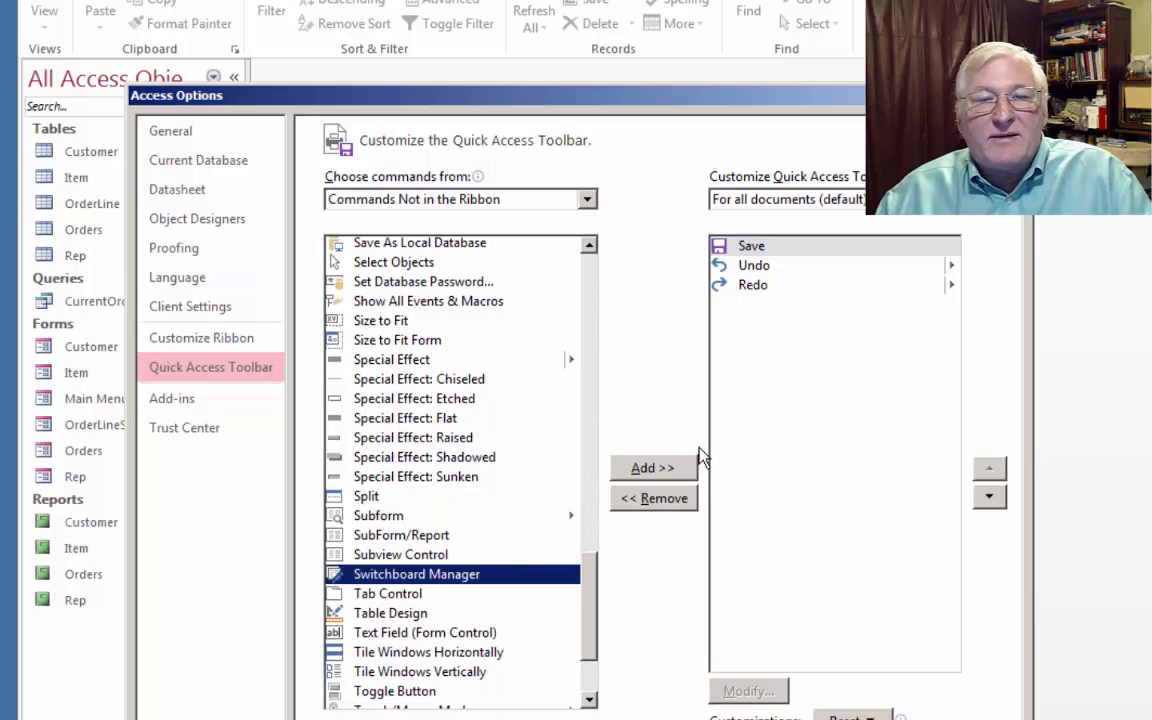
{"action": "left_click", "coordinate": [646, 468]}
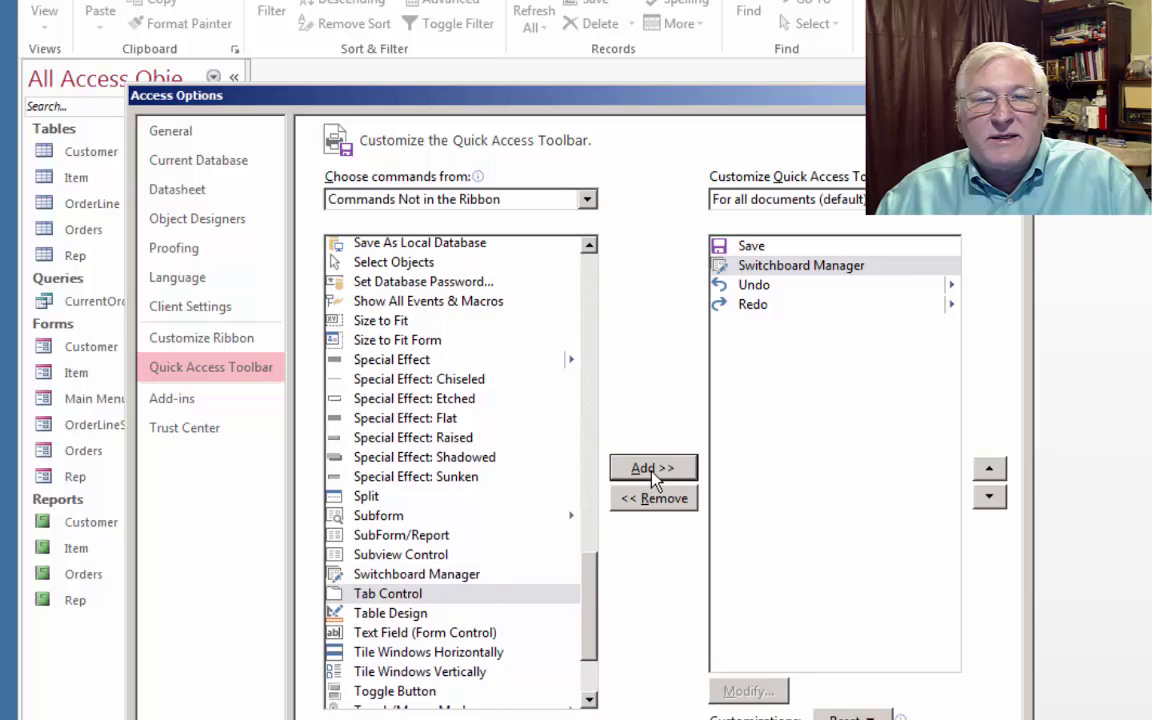
{"action": "left_click", "coordinate": [941, 706]}
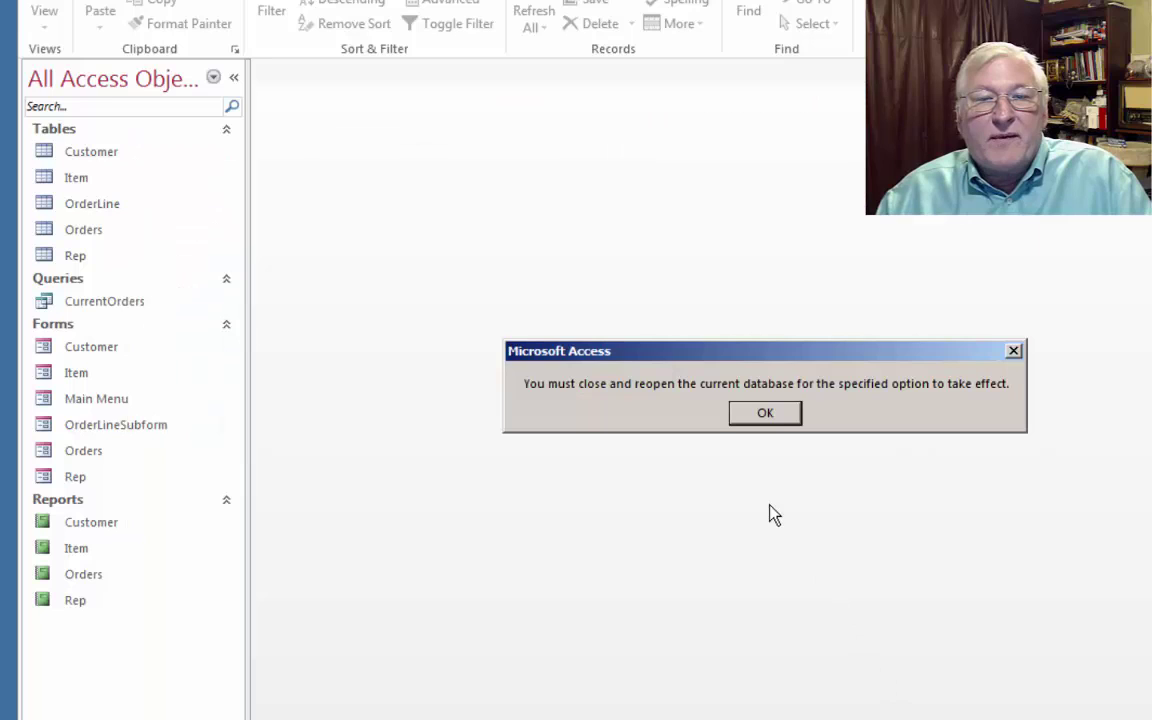
{"action": "left_click", "coordinate": [765, 414]}
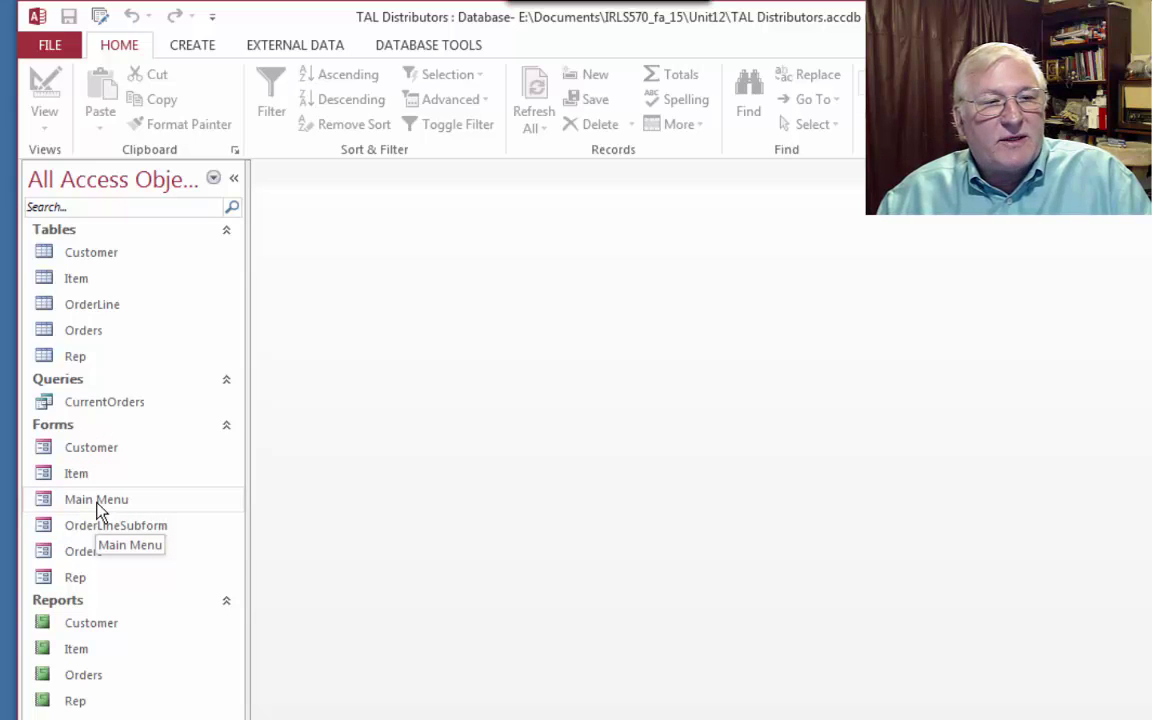
Step: Delete the existing Main Menu form from the Navigation Pane
{"action": "right_click", "coordinate": [97, 505]}
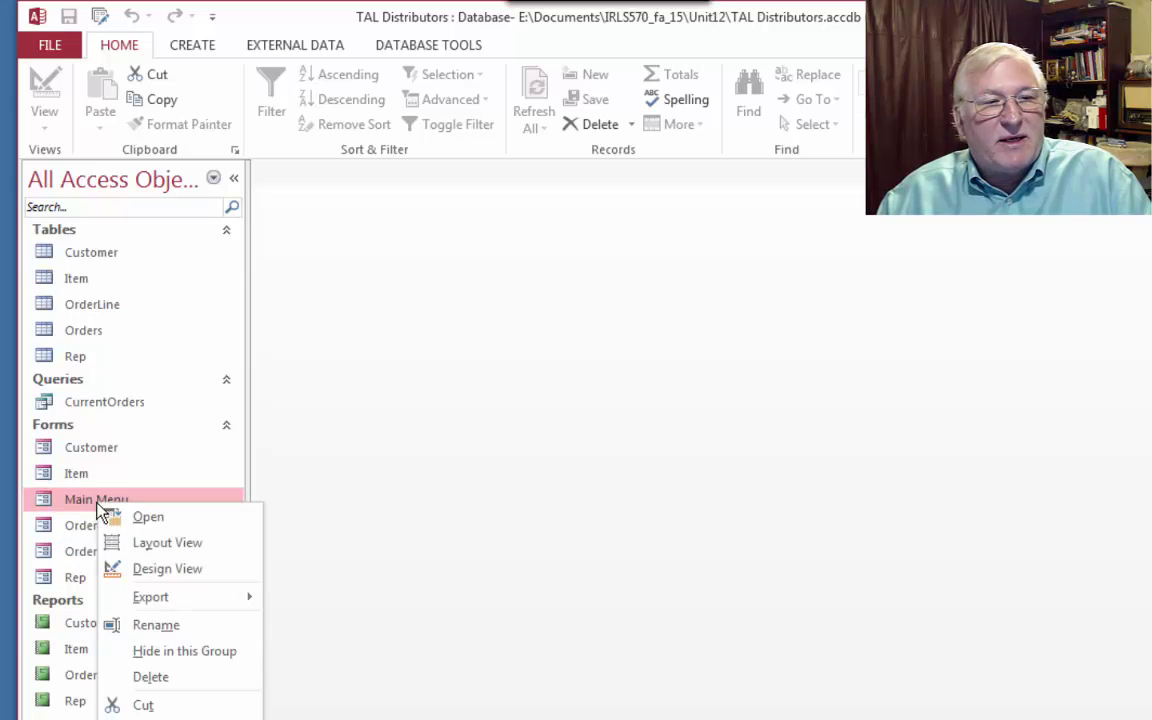
{"action": "left_click", "coordinate": [151, 677]}
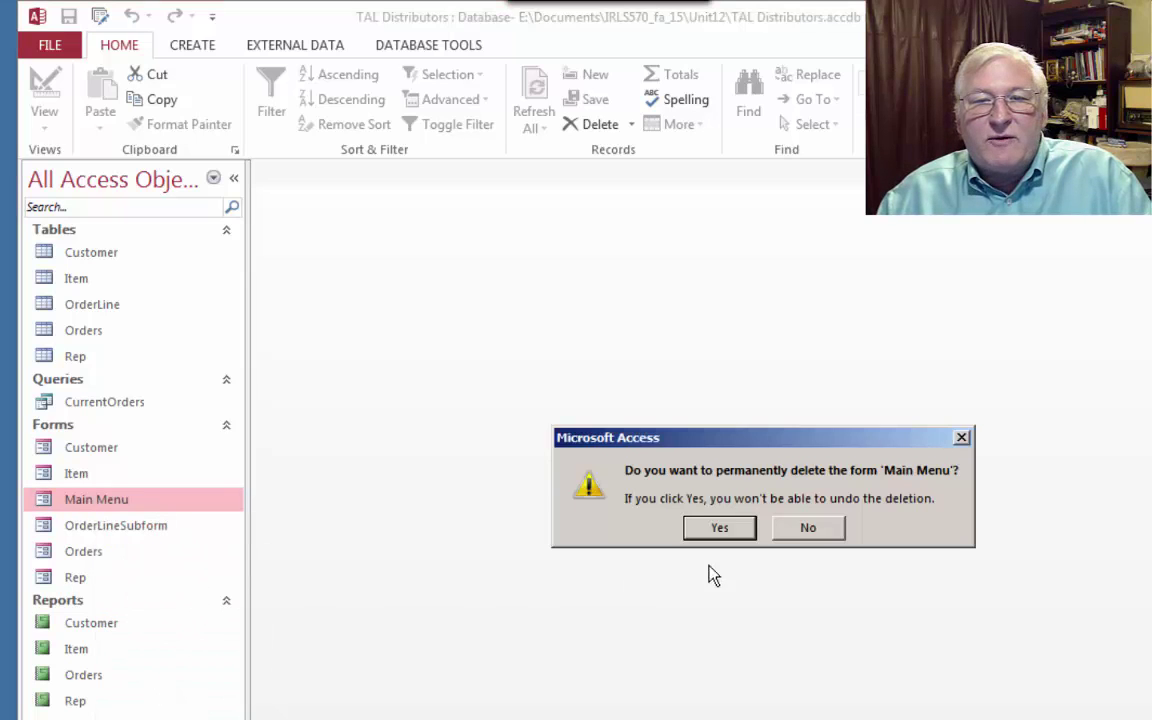
{"action": "left_click", "coordinate": [737, 533]}
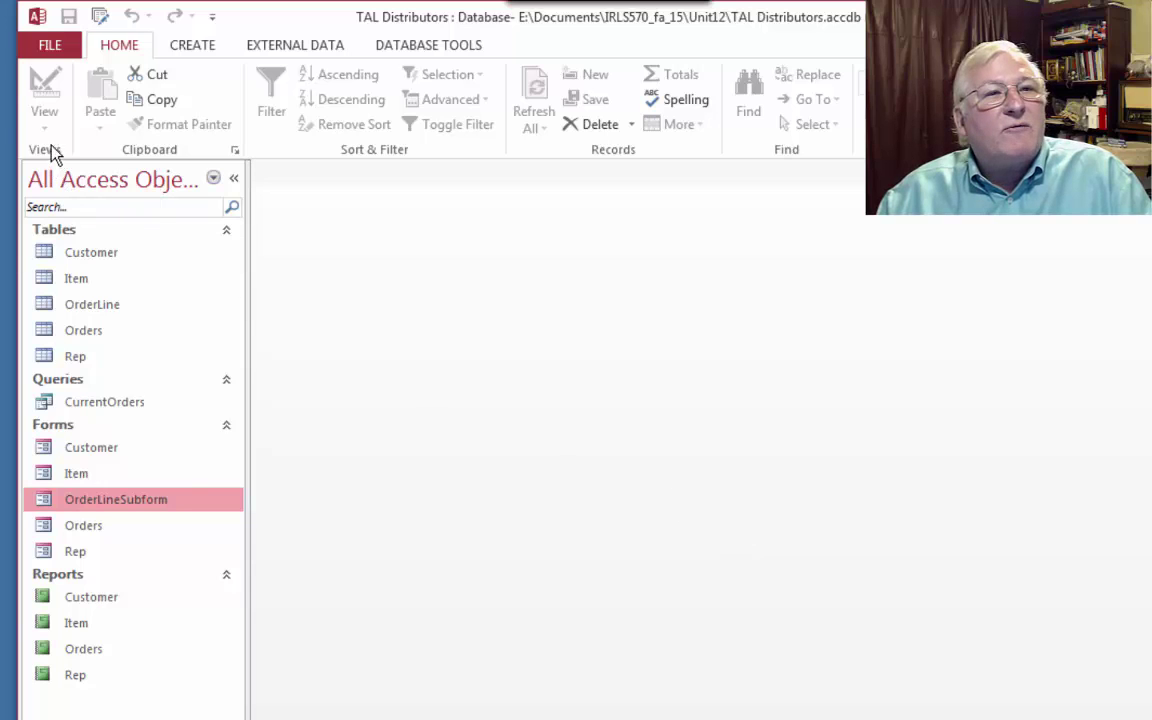
Step: In Current Database options, set the startup Display Form to (none)
{"action": "left_click", "coordinate": [46, 44]}
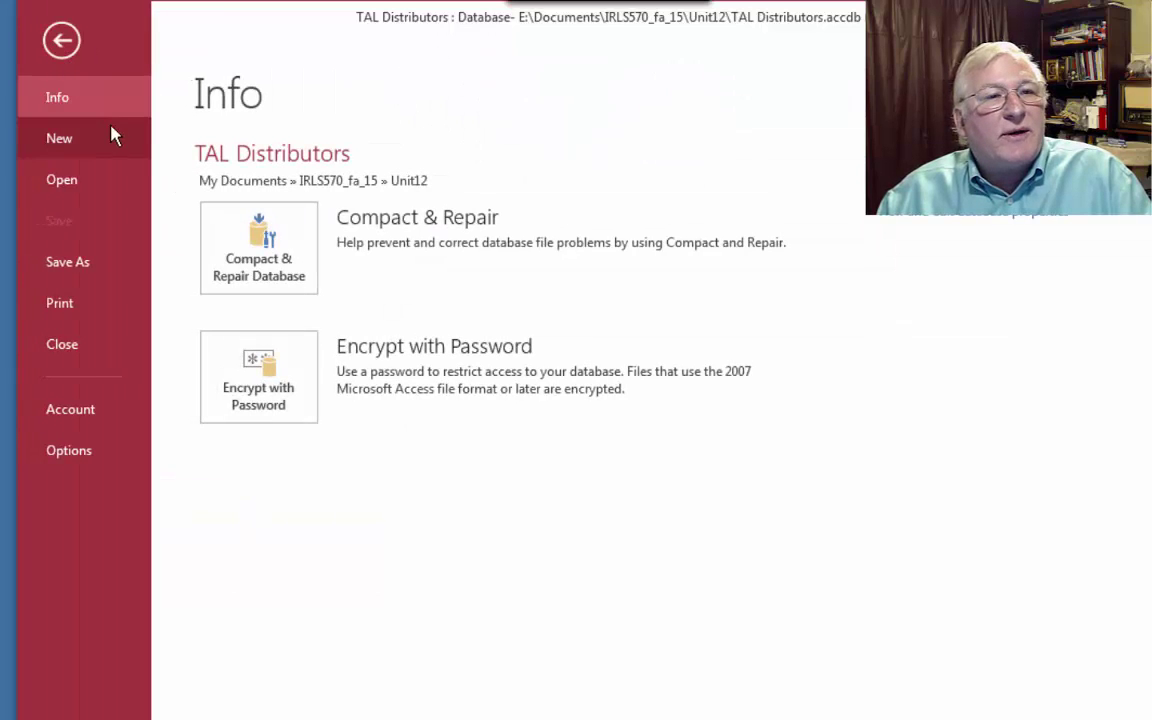
{"action": "left_click", "coordinate": [68, 452]}
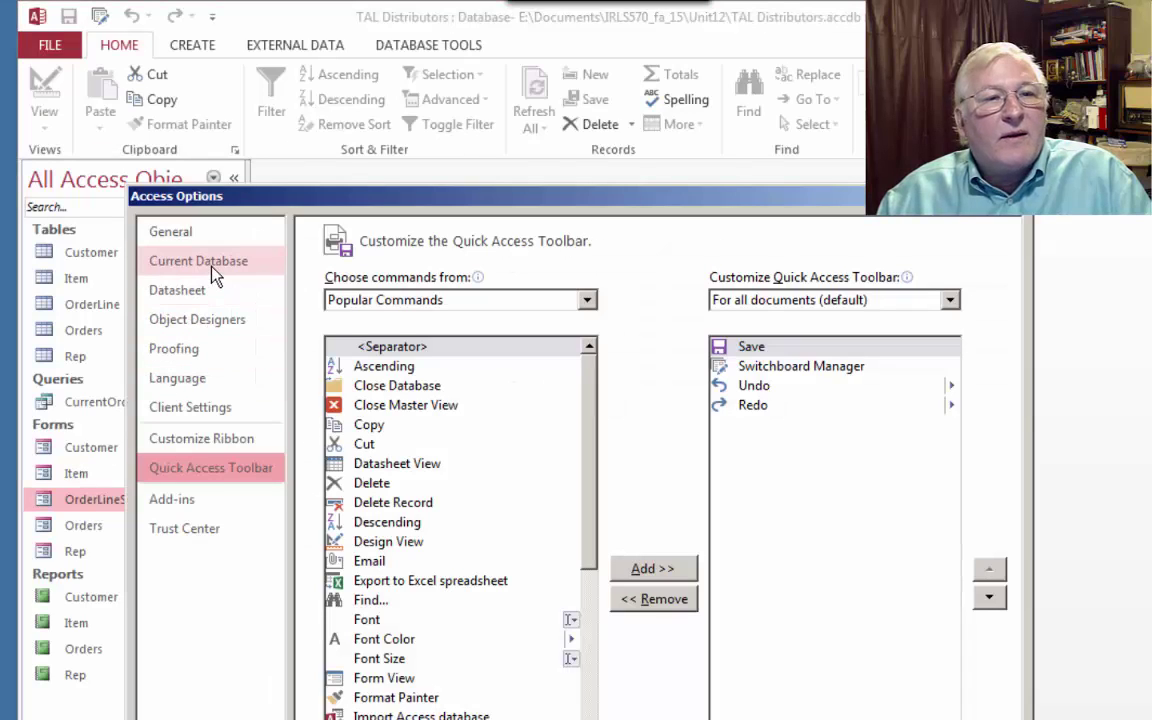
{"action": "left_click", "coordinate": [208, 264]}
{"action": "left_click", "coordinate": [565, 407]}
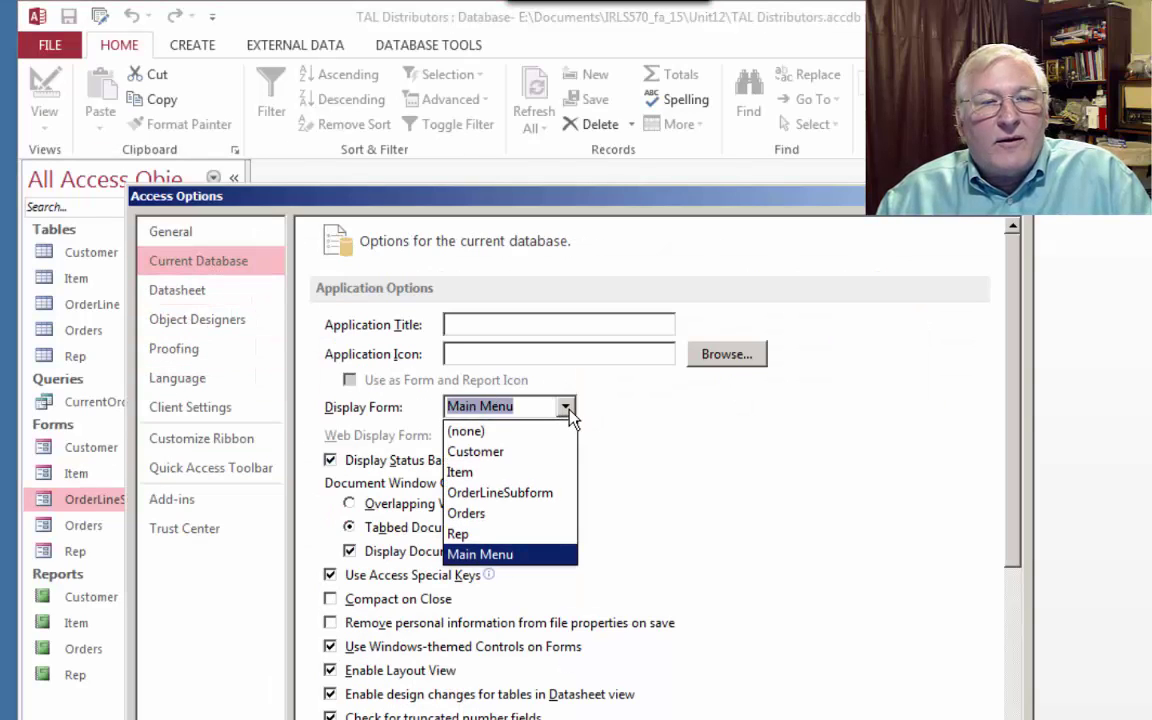
{"action": "left_click", "coordinate": [470, 431]}
{"action": "key", "text": "Return"}
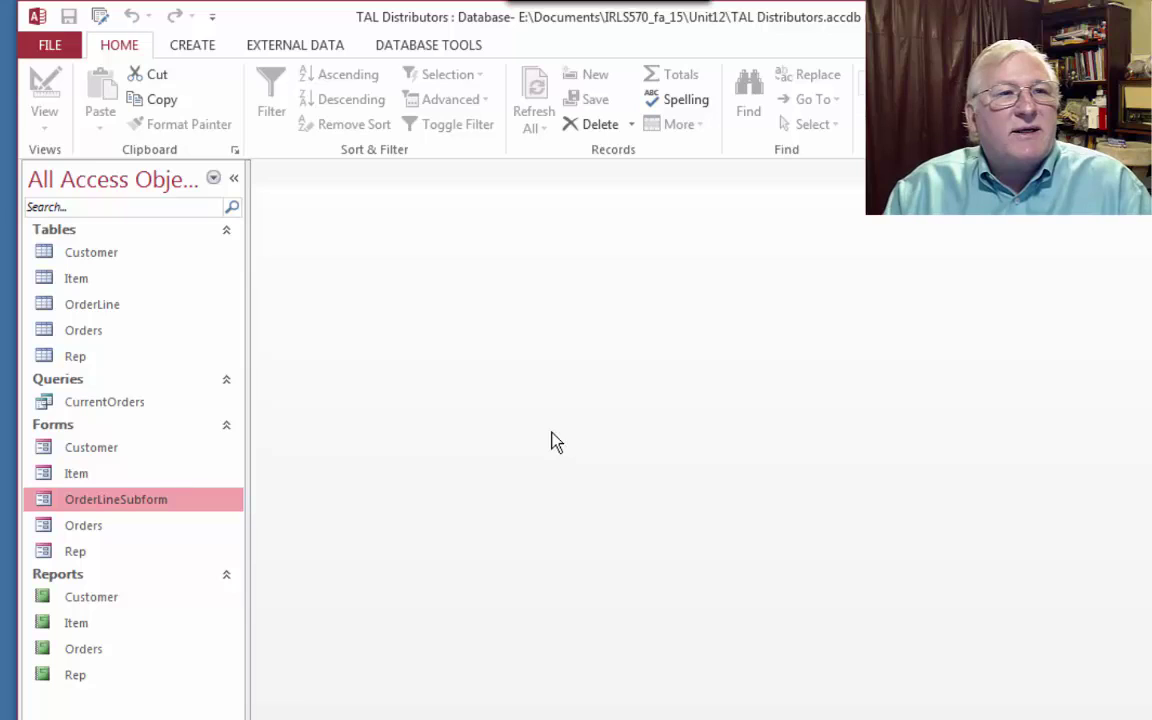
Step: Launch the Switchboard Manager and accept creating a new switchboard, giving Main Switchboard (Default)
{"action": "left_click", "coordinate": [100, 17]}
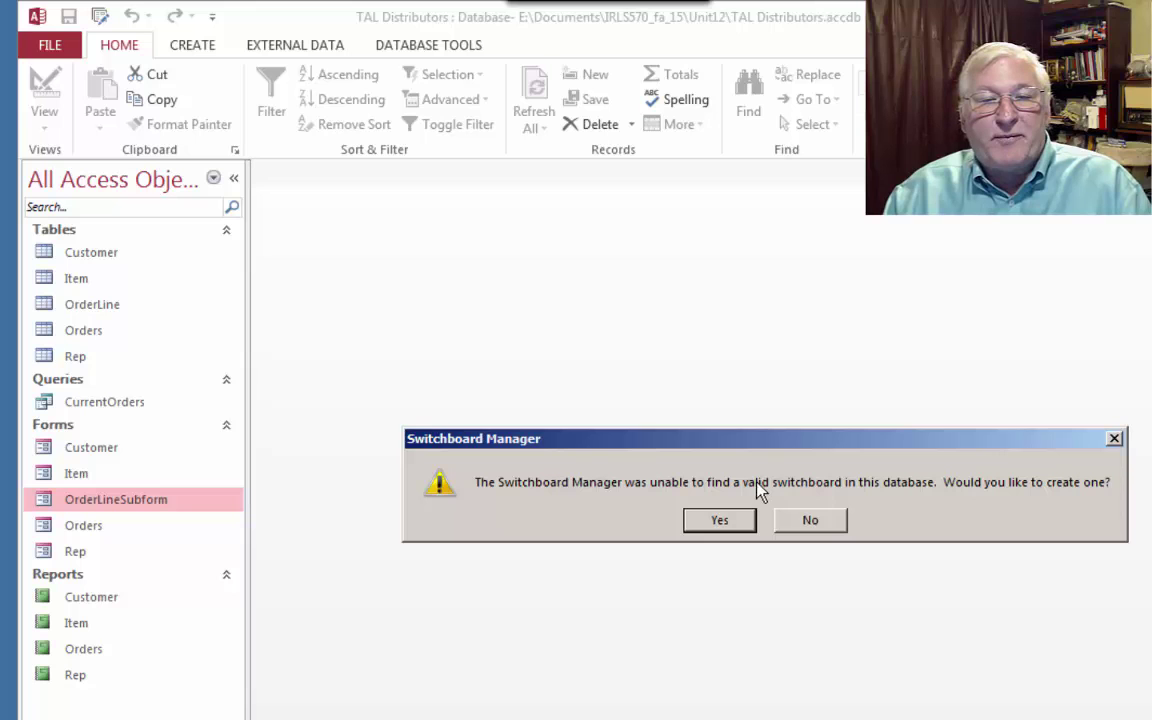
{"action": "left_click", "coordinate": [730, 519]}
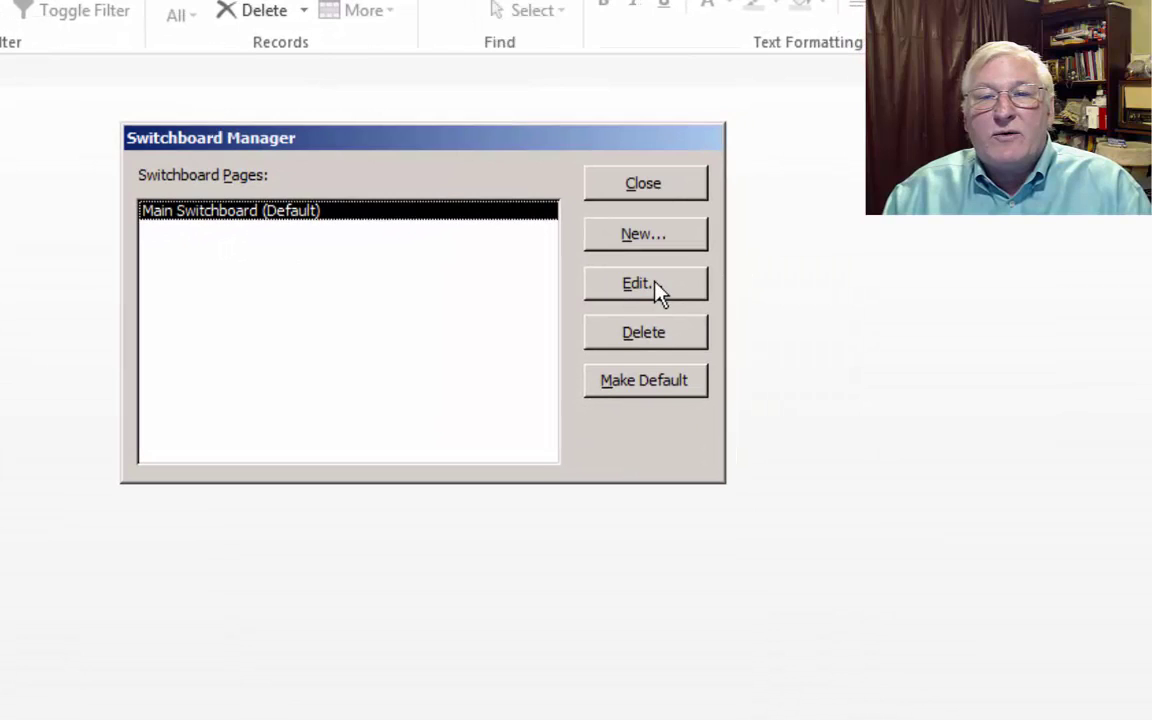
Step: Add a 'Main Menu' item to Main Switchboard that opens the Customer form in Add Mode
{"action": "left_click", "coordinate": [655, 282]}
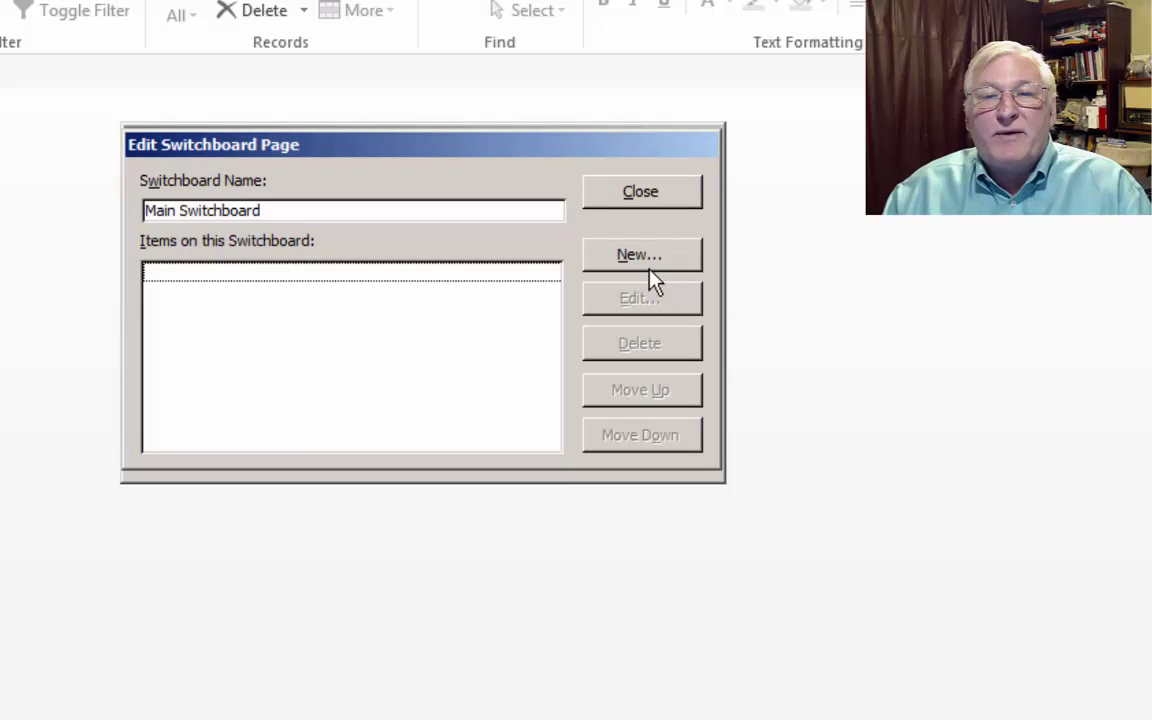
{"action": "left_click", "coordinate": [645, 254]}
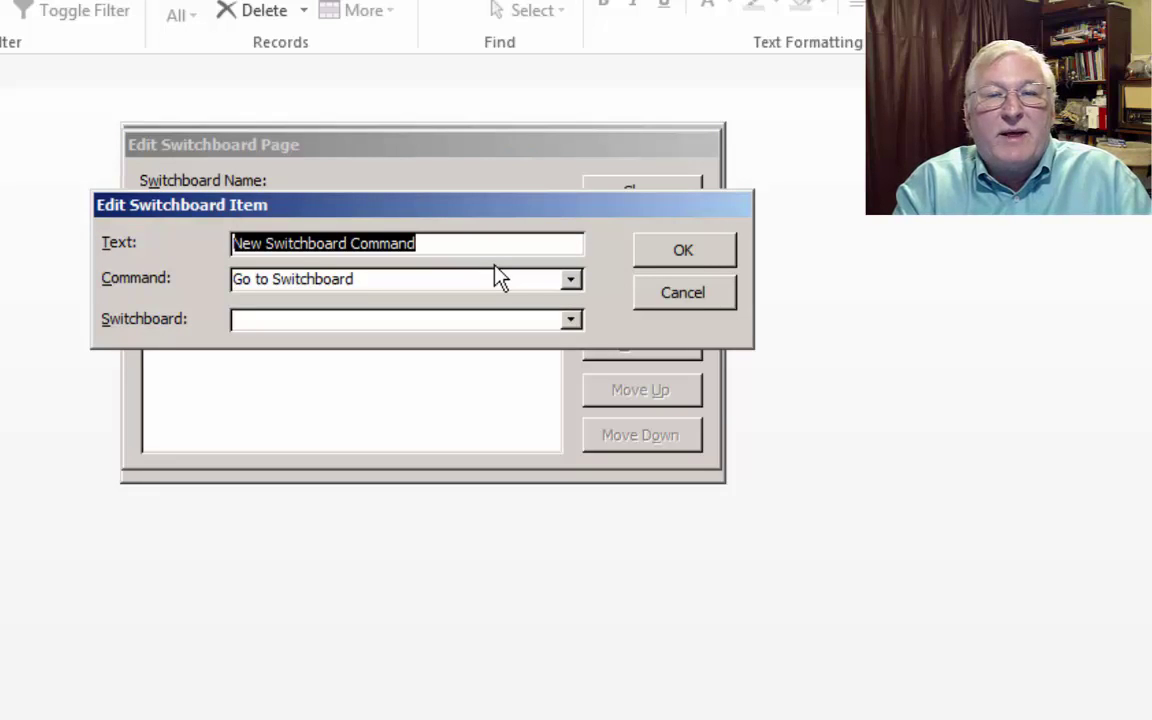
{"action": "type", "text": "Main"}
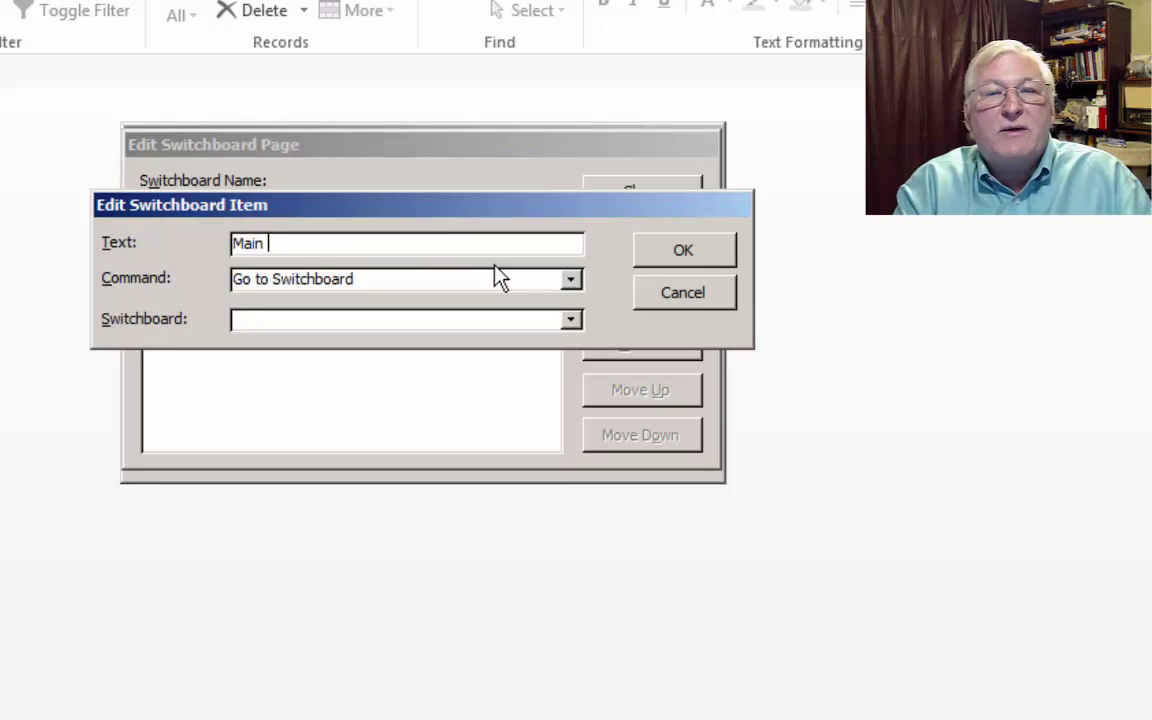
{"action": "type", "text": " Menu"}
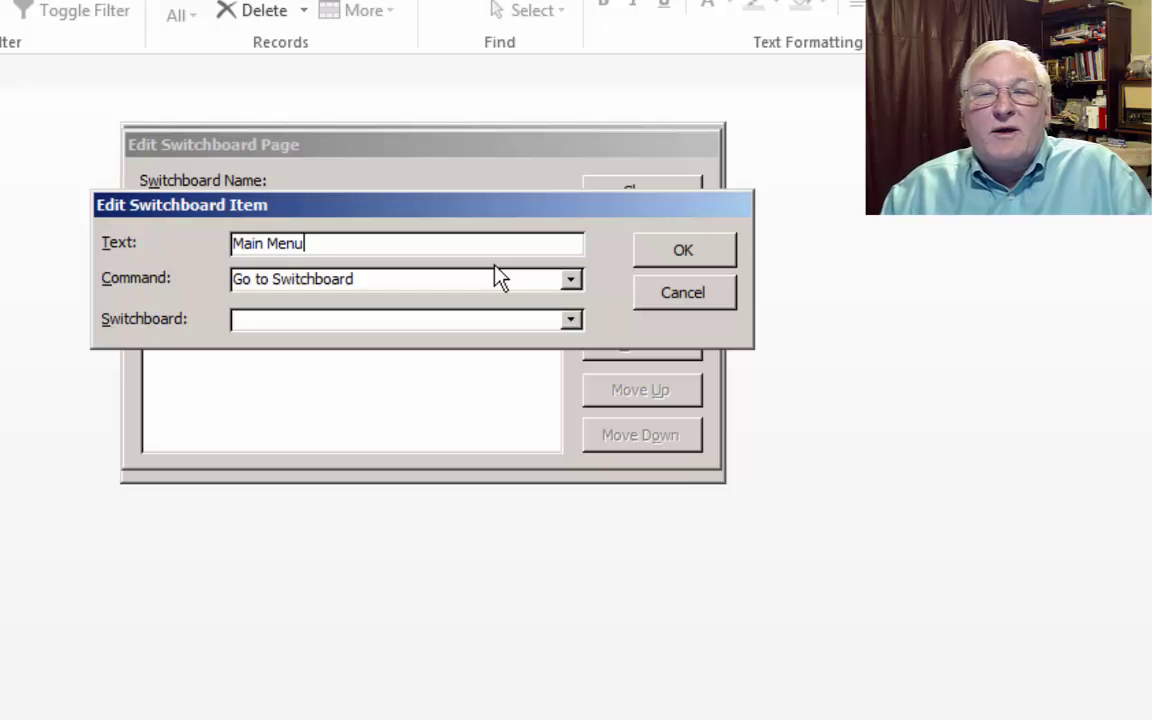
{"action": "left_click", "coordinate": [570, 283]}
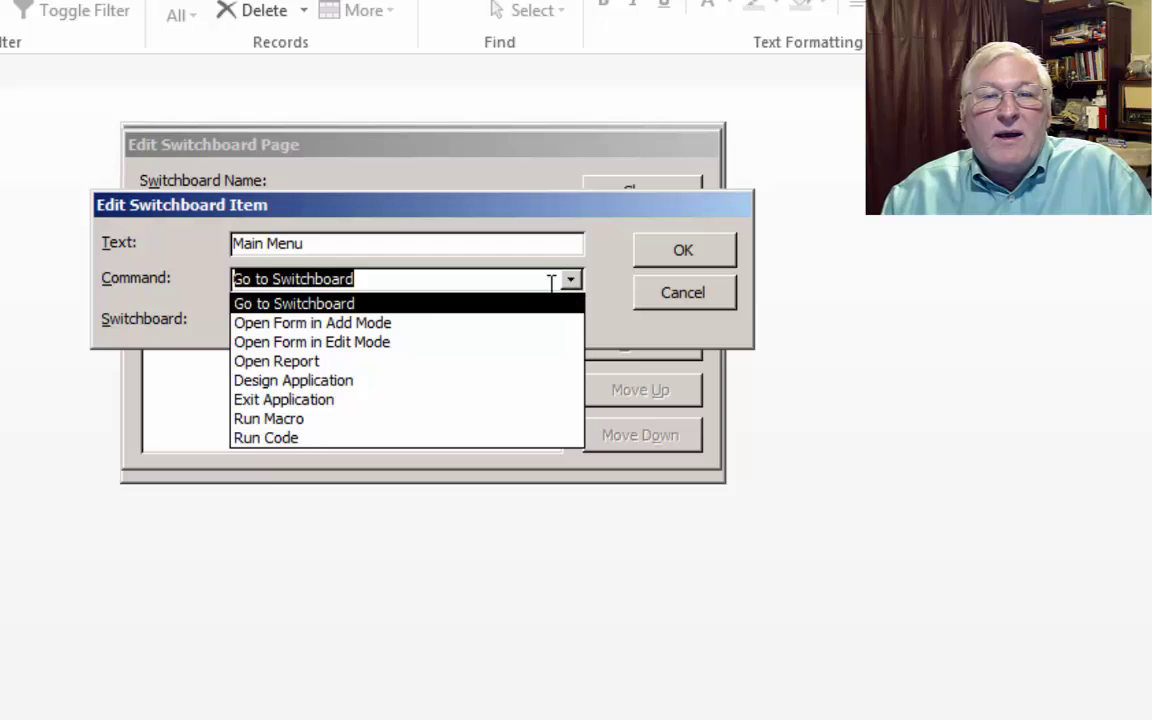
{"action": "left_click", "coordinate": [384, 324]}
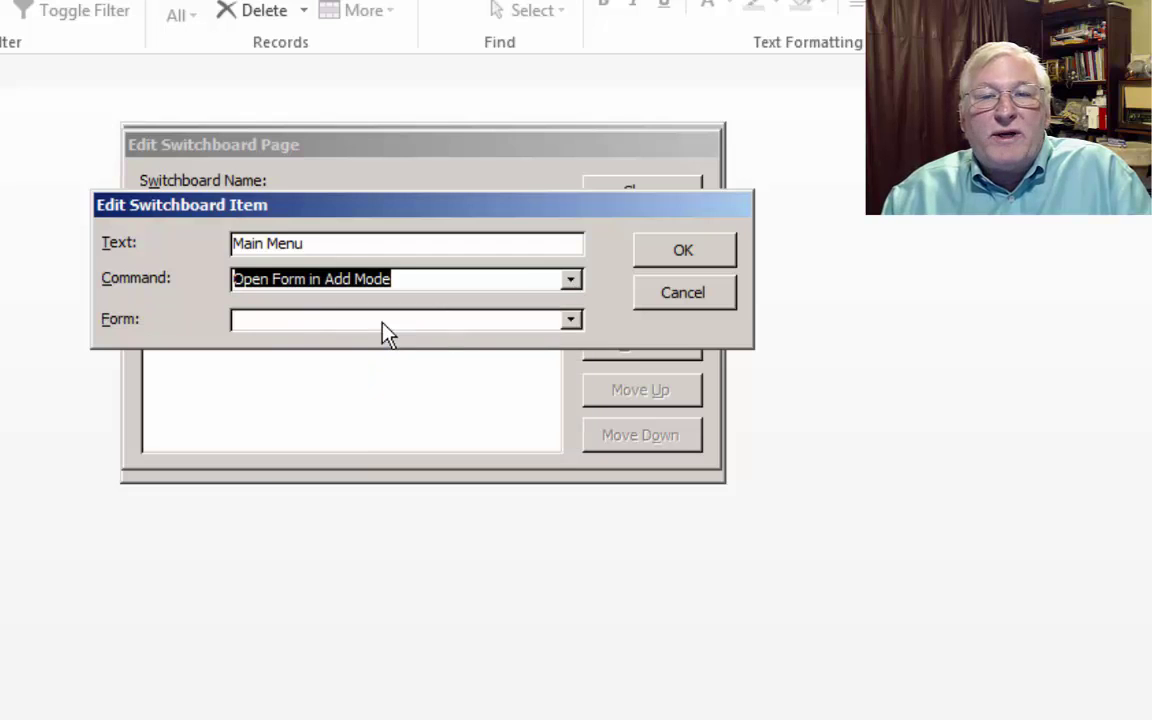
{"action": "left_click", "coordinate": [570, 321]}
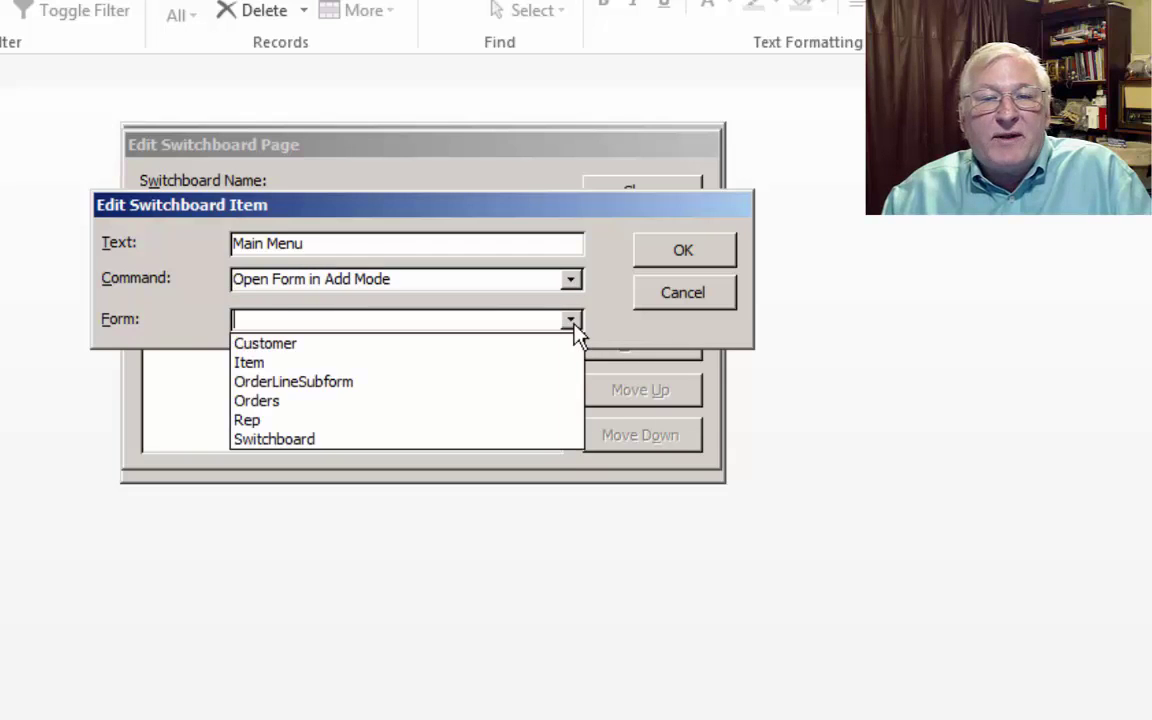
{"action": "left_click", "coordinate": [318, 348]}
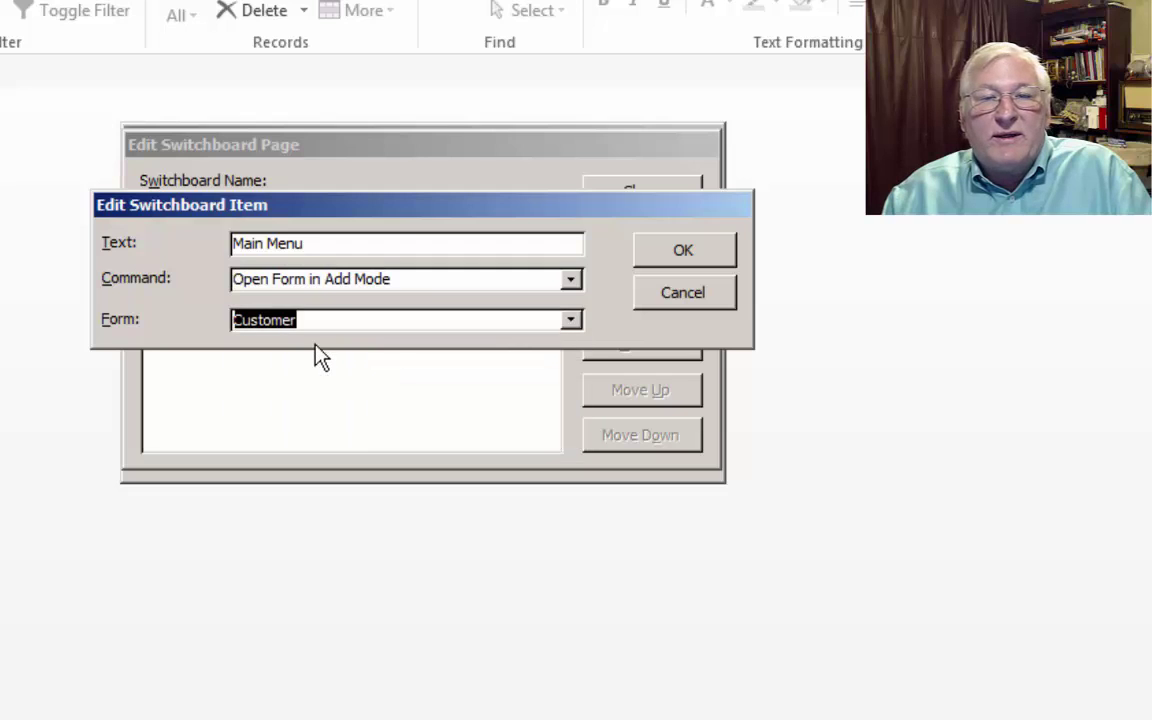
{"action": "left_click", "coordinate": [684, 251]}
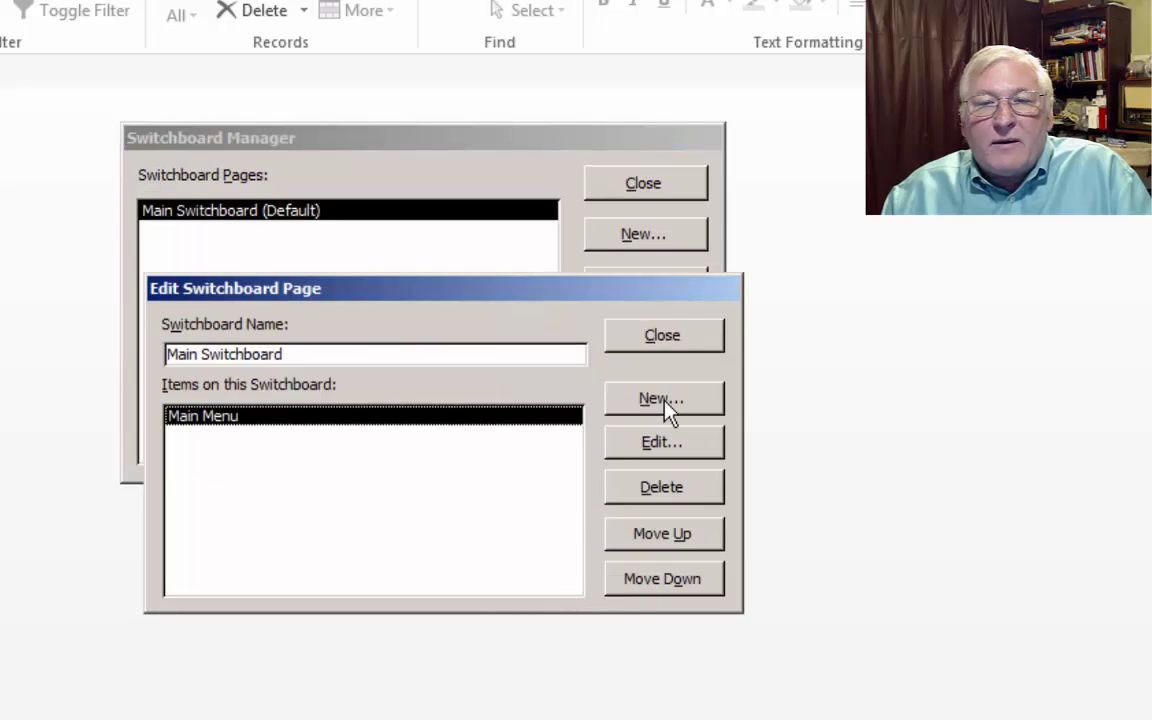
{"action": "left_click", "coordinate": [662, 400]}
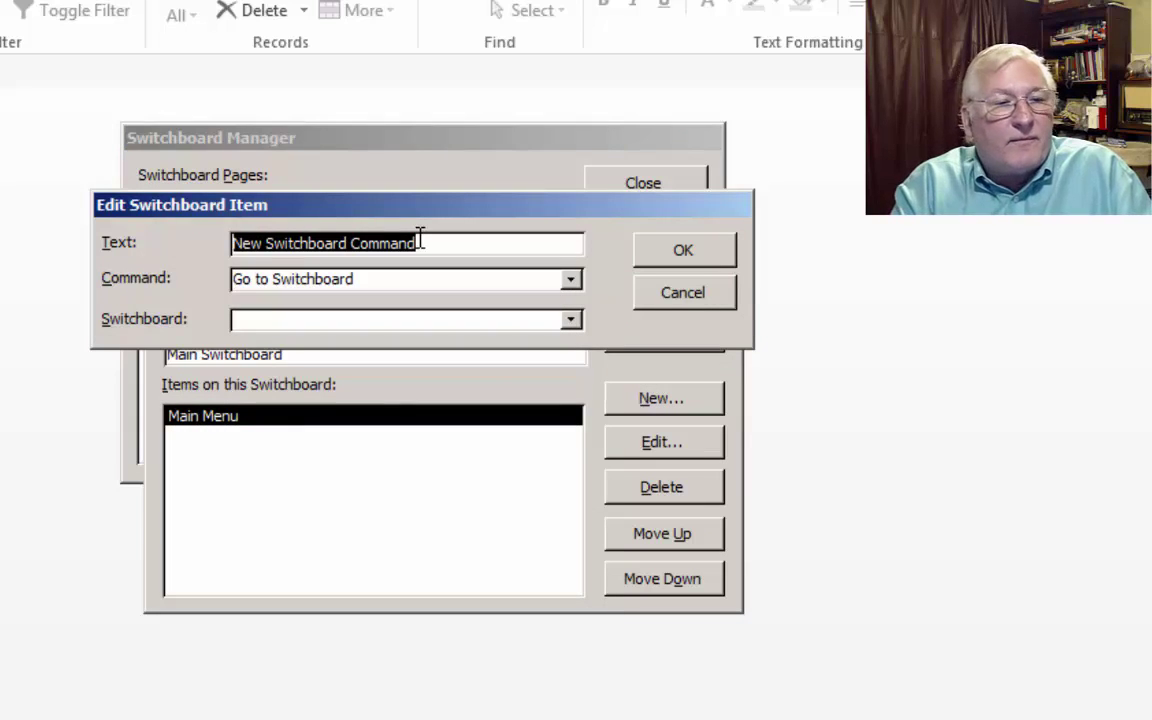
Step: Add a 'Customer Report' item with the Open Report command, opening the Customer report
{"action": "type", "text": "Custo"}
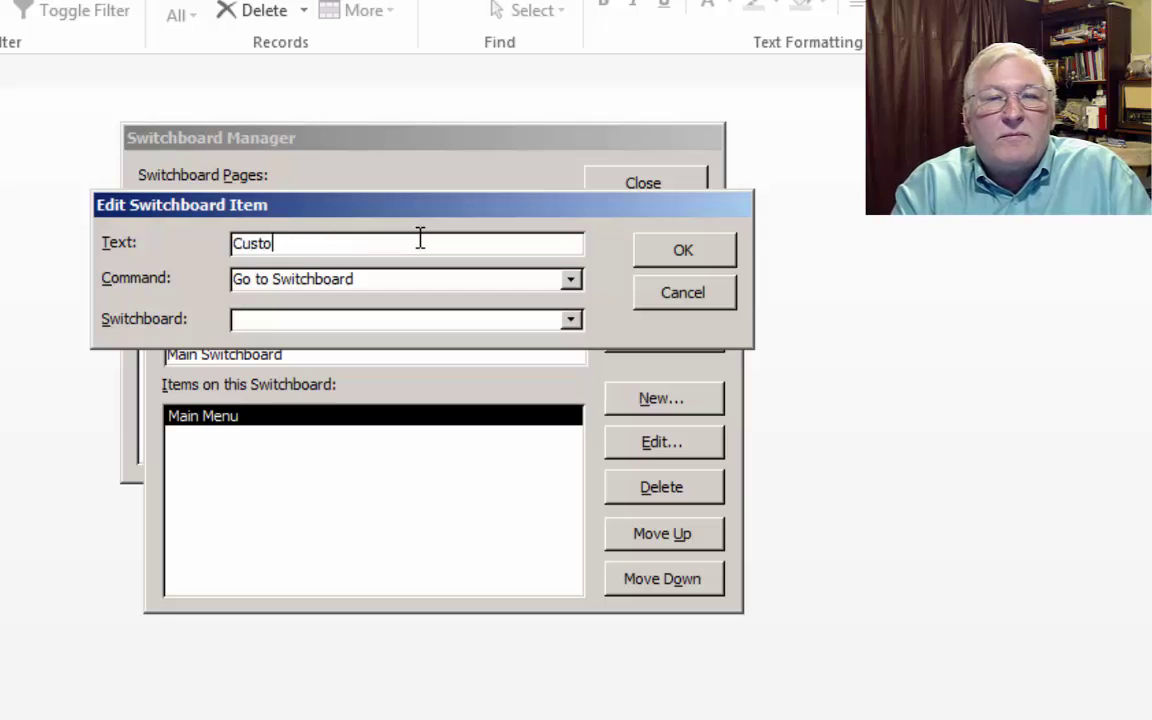
{"action": "type", "text": "mer Report"}
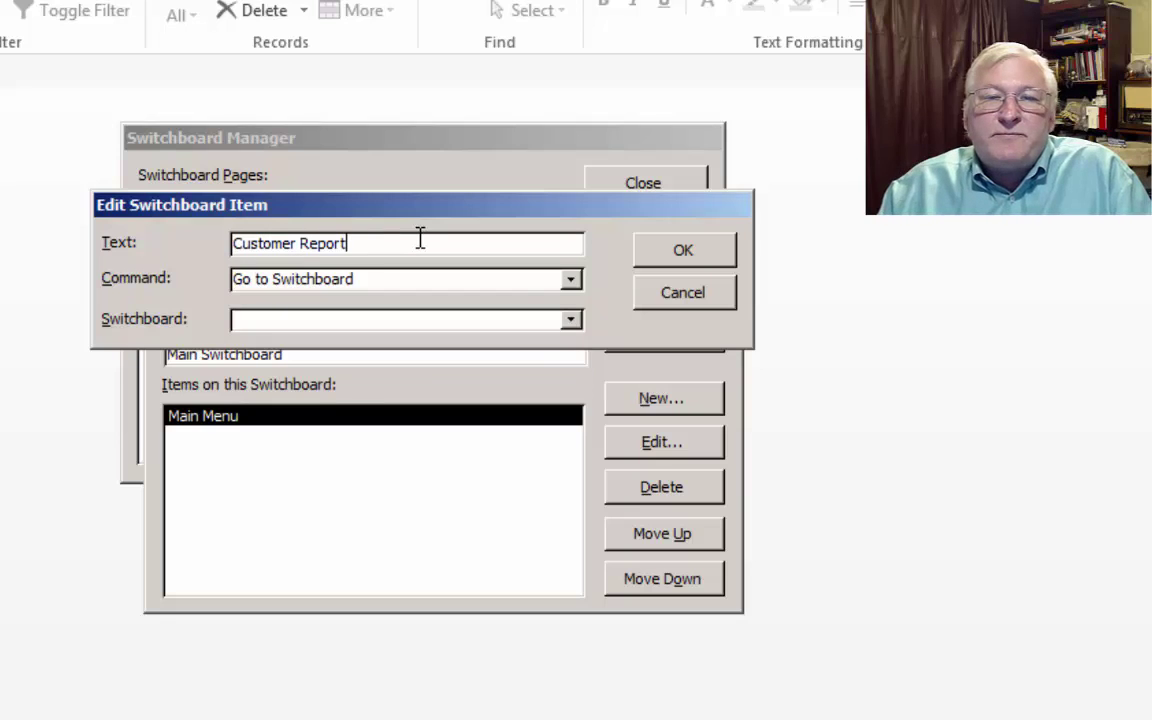
{"action": "left_click", "coordinate": [571, 281]}
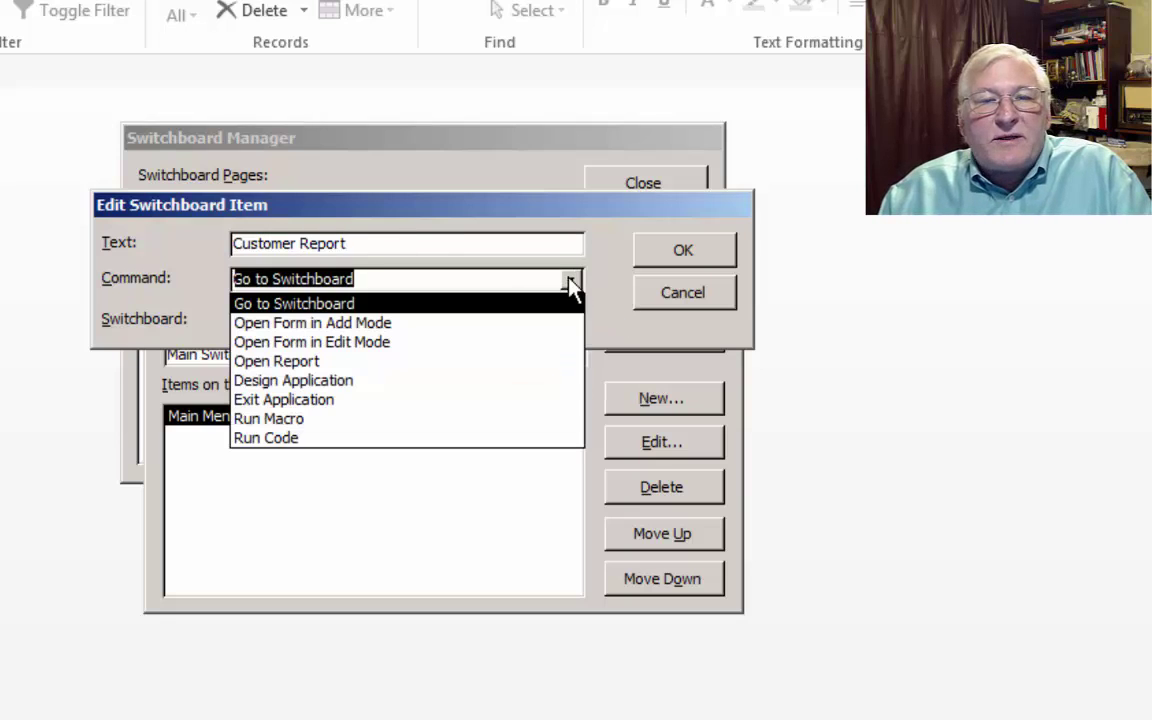
{"action": "left_click", "coordinate": [325, 364]}
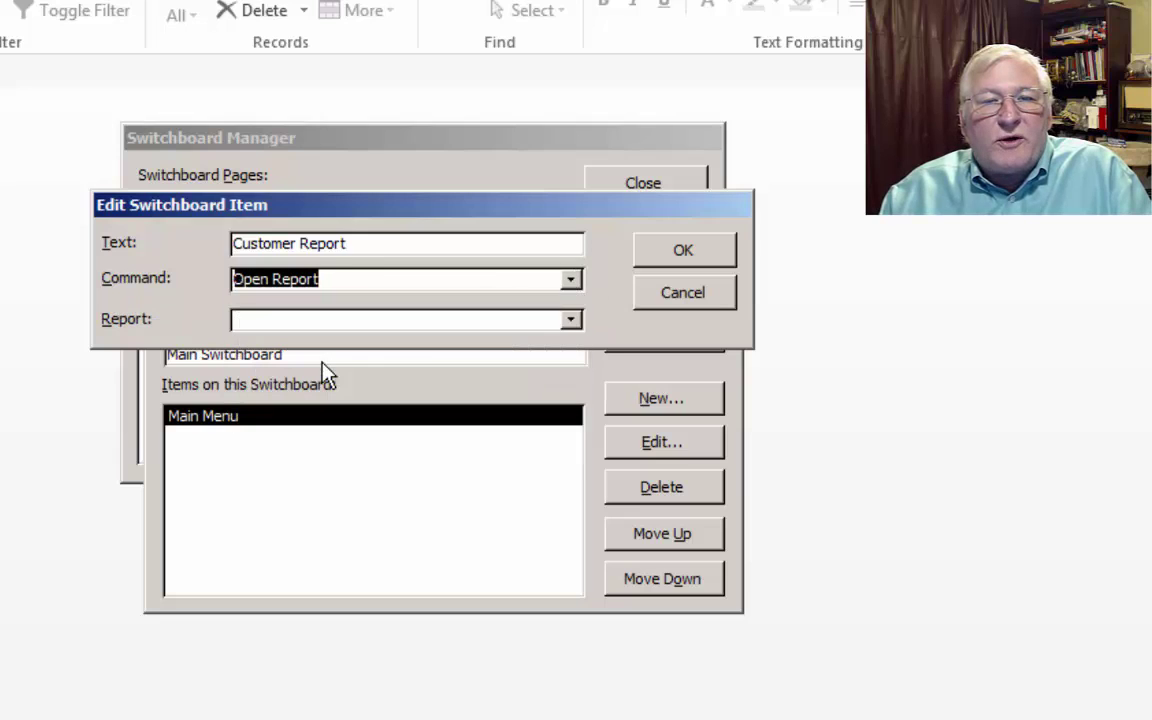
{"action": "left_click", "coordinate": [570, 320]}
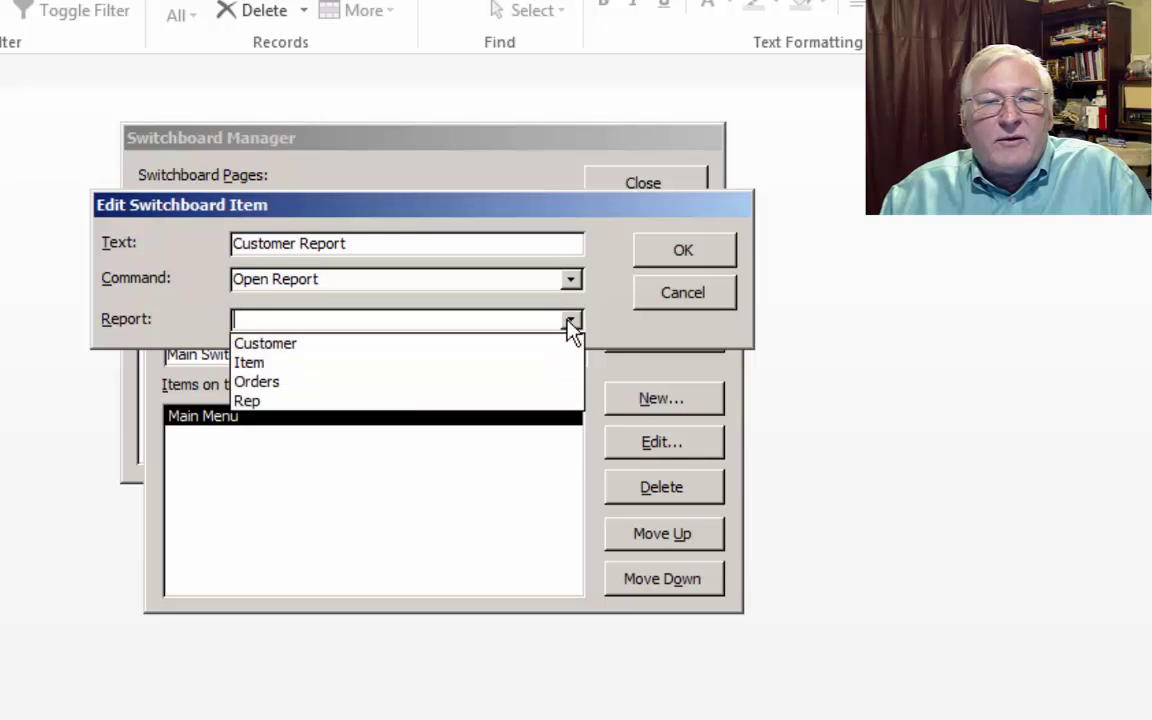
{"action": "left_click", "coordinate": [288, 344]}
{"action": "left_click", "coordinate": [679, 255]}
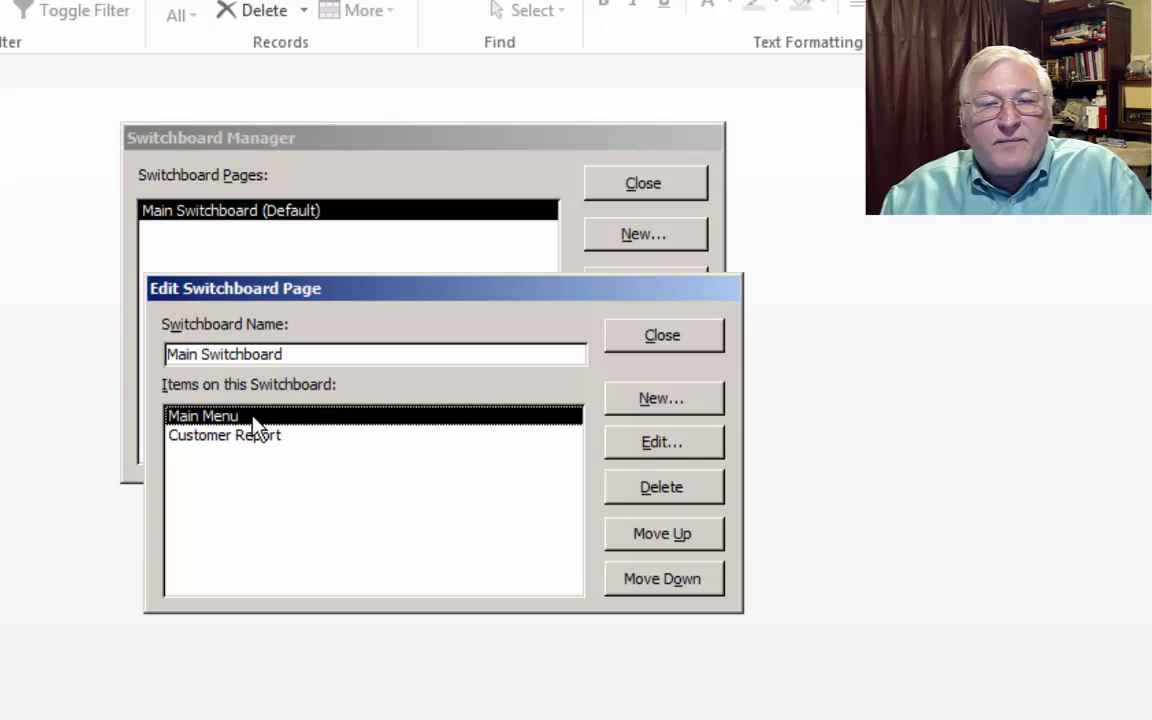
Step: Rename the Main Menu item to 'Add Customer' and close the Main Switchboard page editor
{"action": "left_click", "coordinate": [655, 444]}
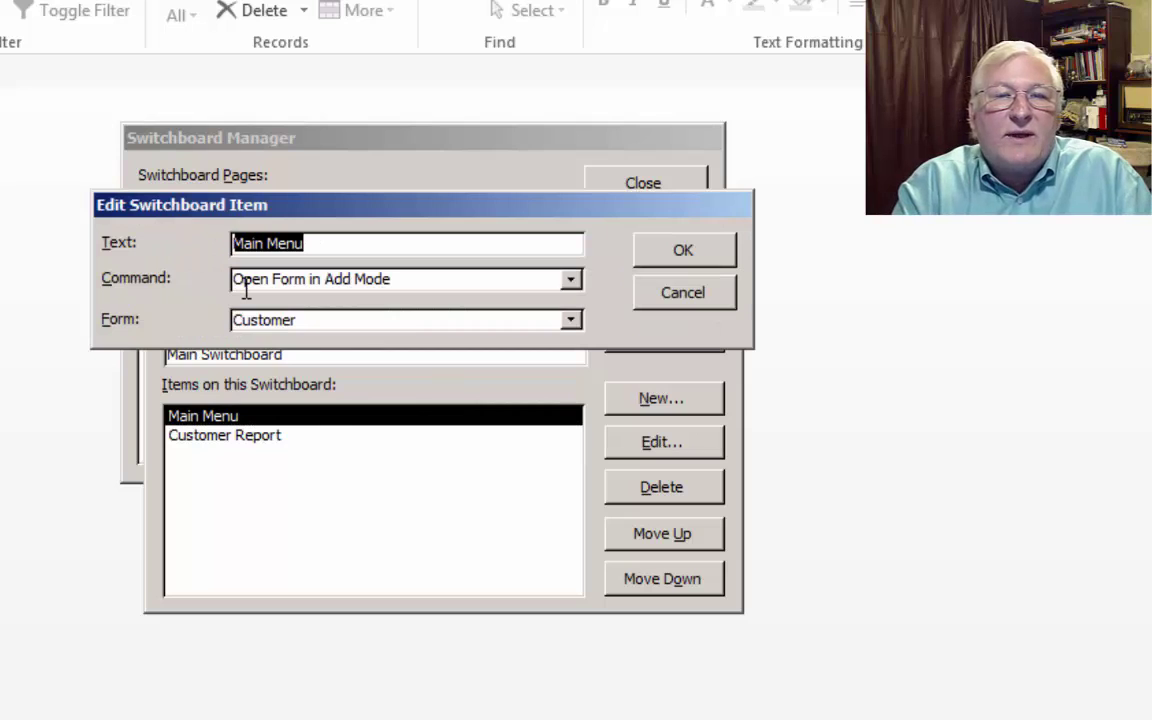
{"action": "type", "text": "A"}
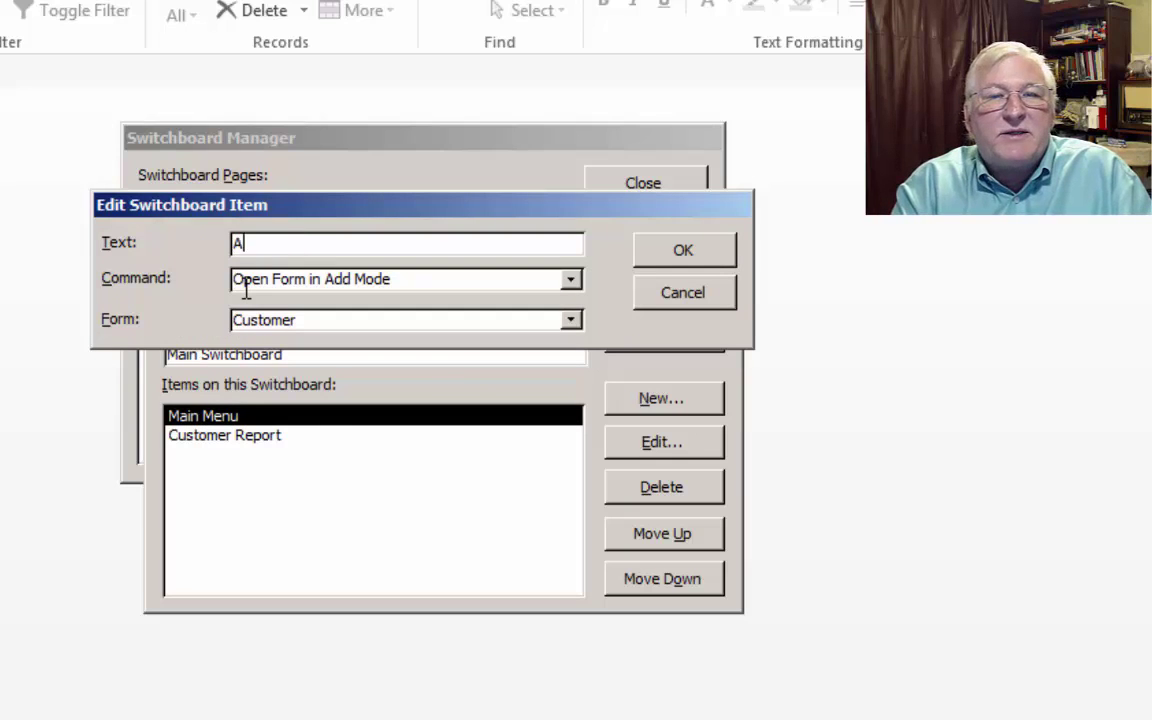
{"action": "type", "text": "dd Customer"}
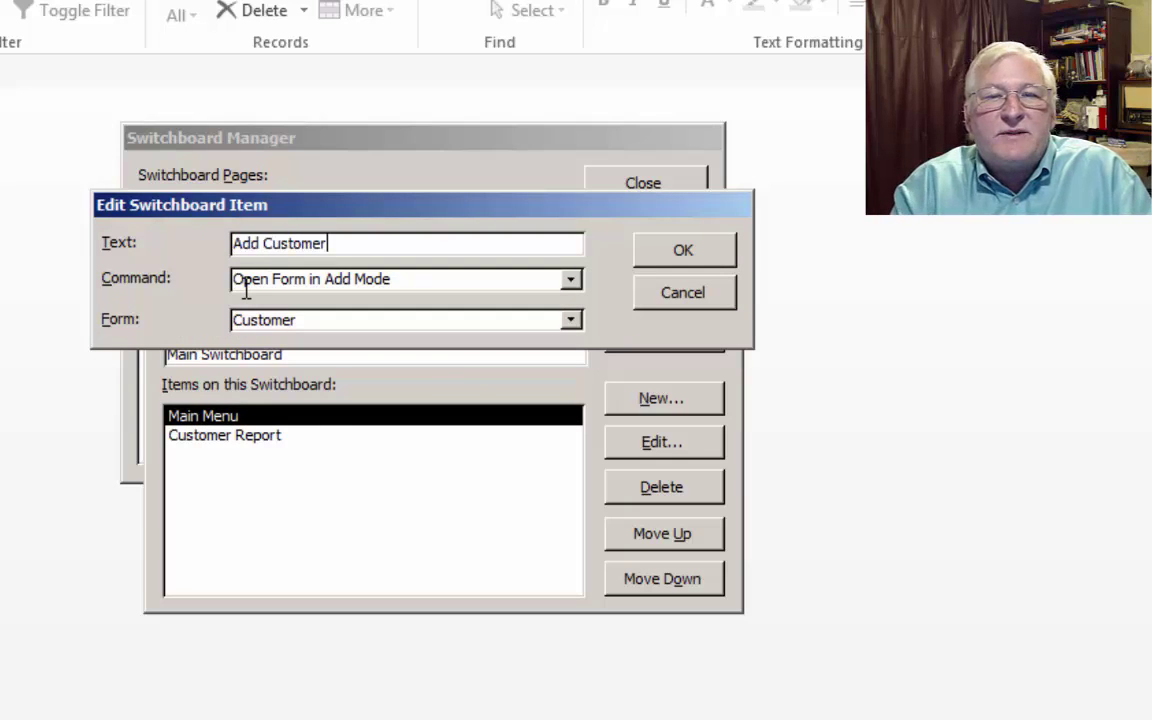
{"action": "left_click", "coordinate": [705, 255]}
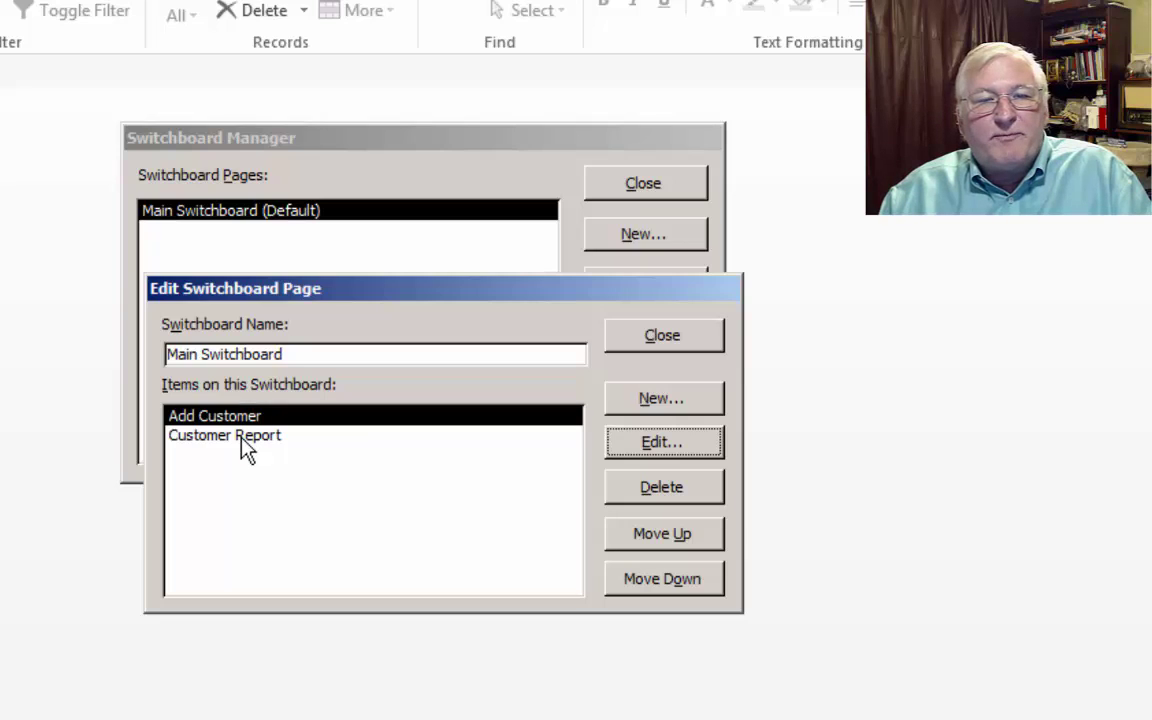
{"action": "left_click", "coordinate": [684, 338]}
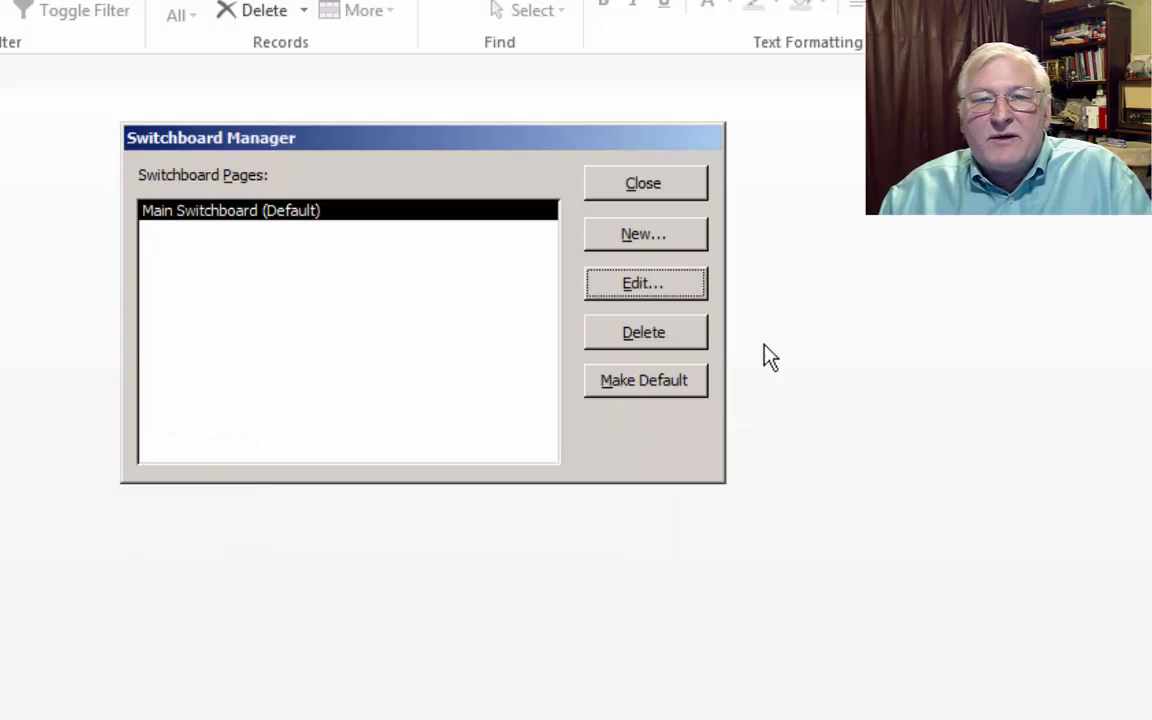
Step: Close the Switchboard Manager, then rename the Switchboard form in the Navigation Pane to 'Main Menu'
{"action": "left_click", "coordinate": [640, 188]}
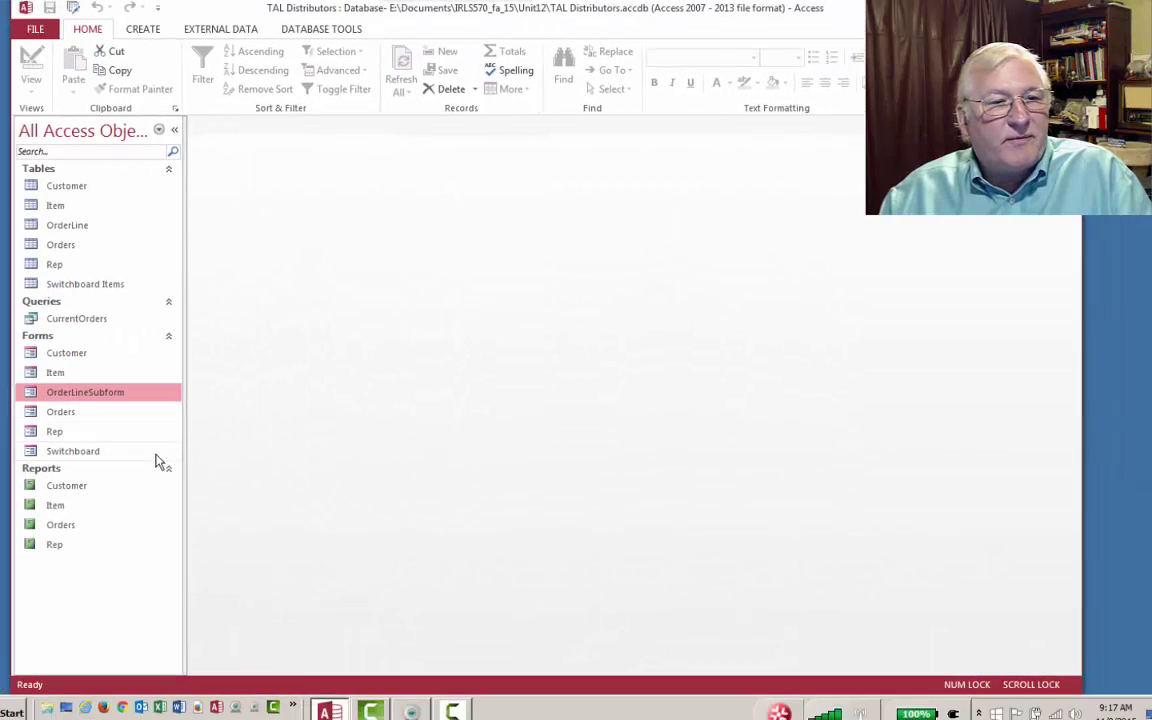
{"action": "right_click", "coordinate": [100, 446]}
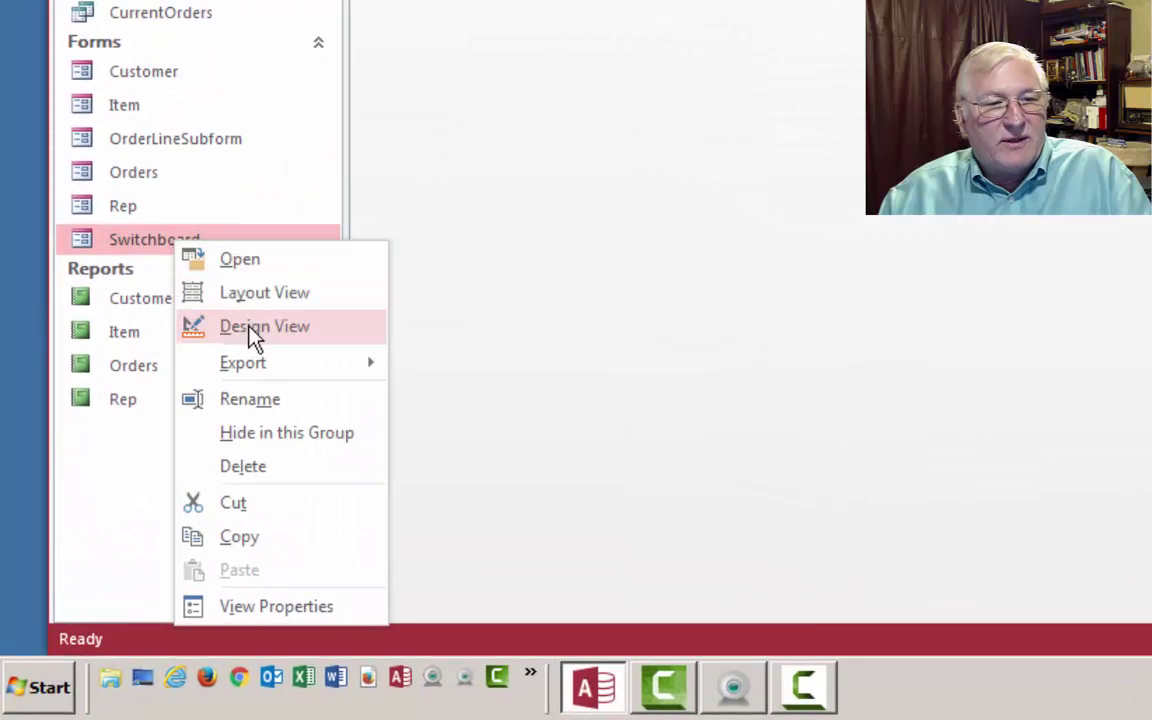
{"action": "left_click", "coordinate": [250, 401]}
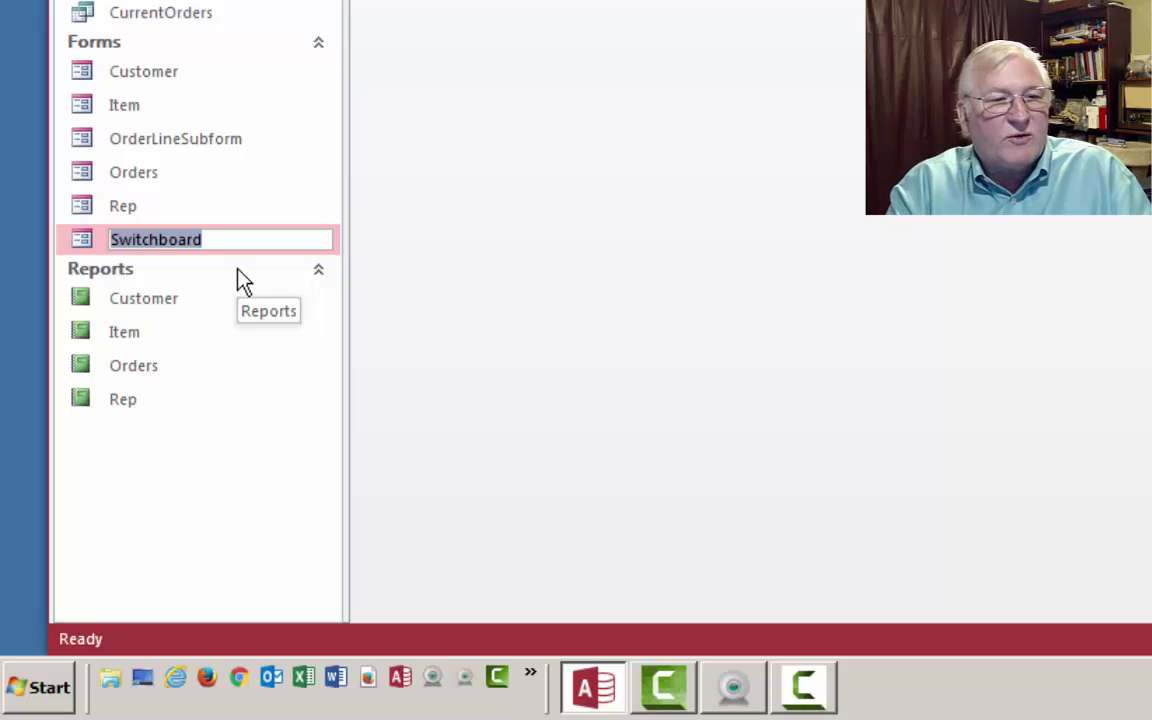
{"action": "type", "text": "Main Men"}
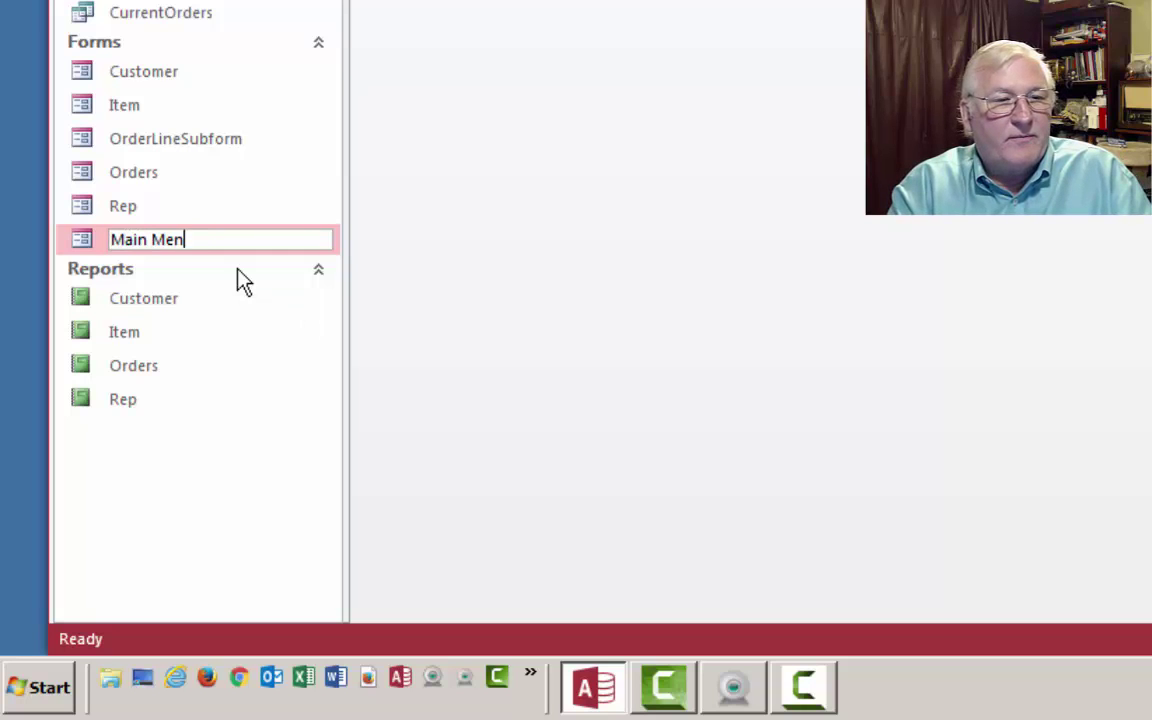
{"action": "type", "text": "u"}
{"action": "key", "text": "Return"}
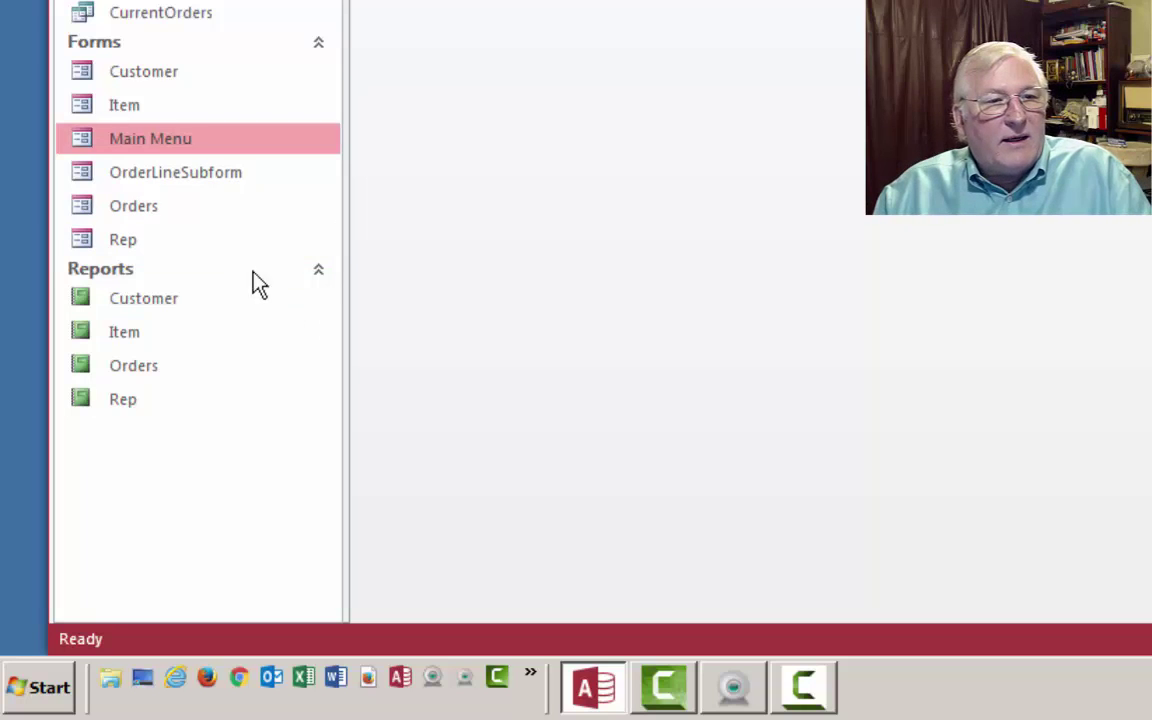
Step: Open the Main Menu form, test Add Customer, then close the Customer form
{"action": "double_click", "coordinate": [150, 148]}
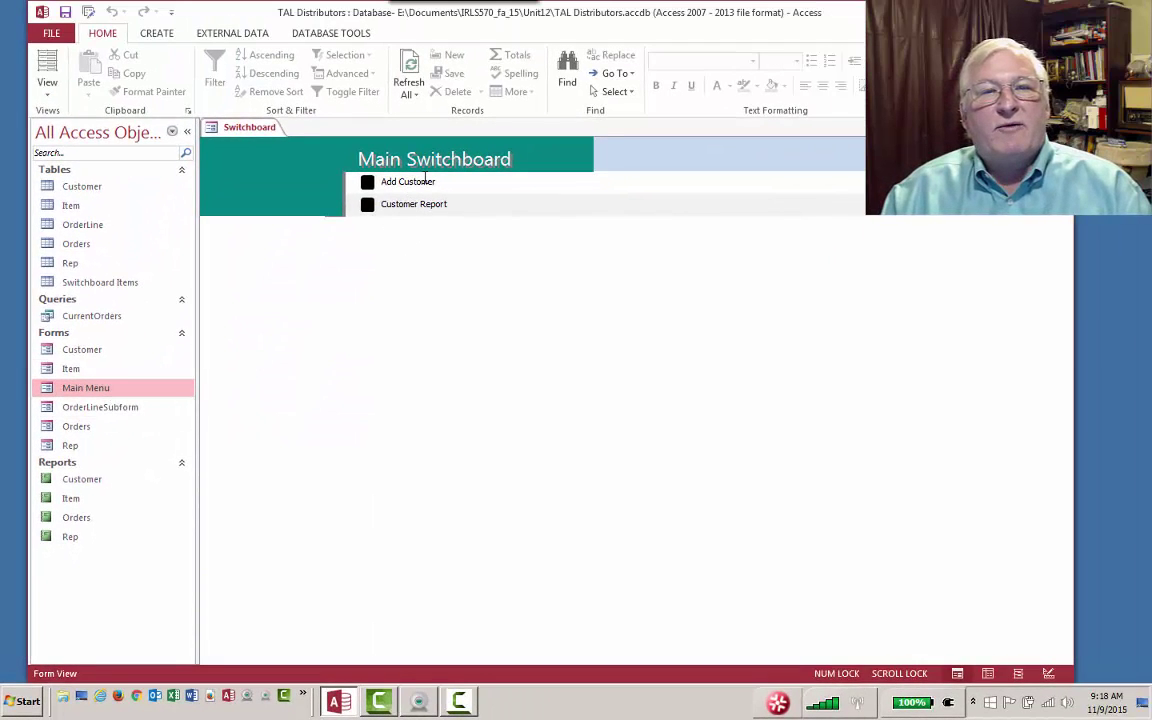
{"action": "left_click", "coordinate": [367, 184]}
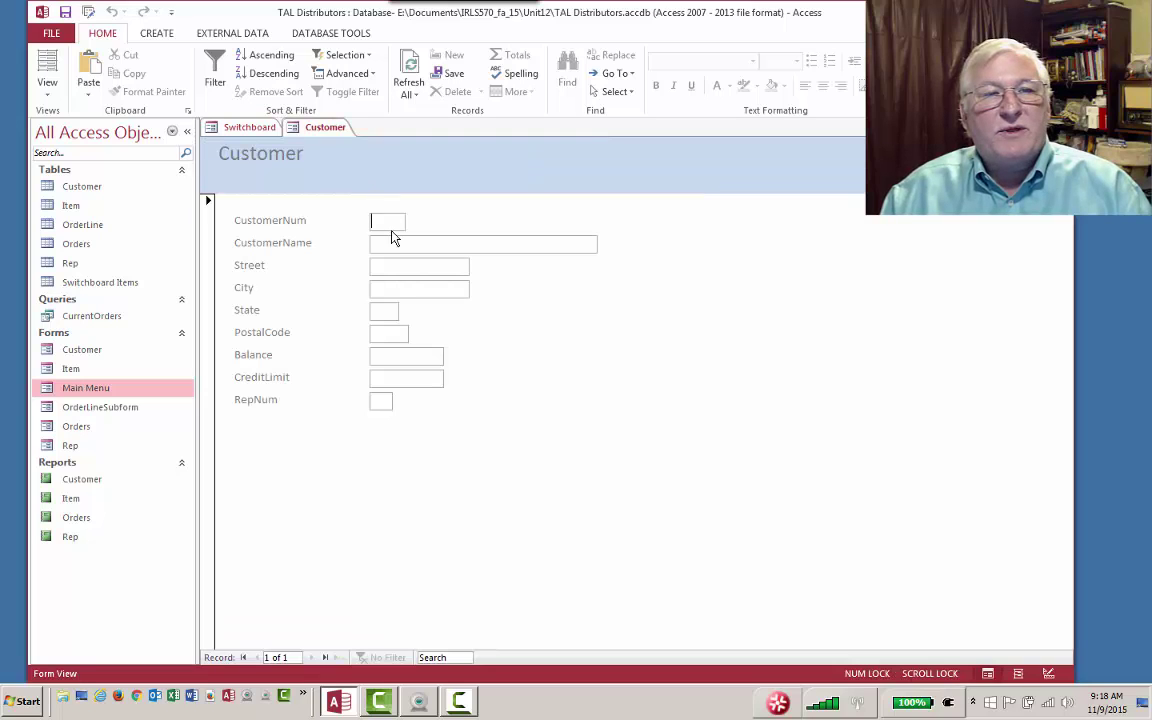
{"action": "right_click", "coordinate": [326, 135]}
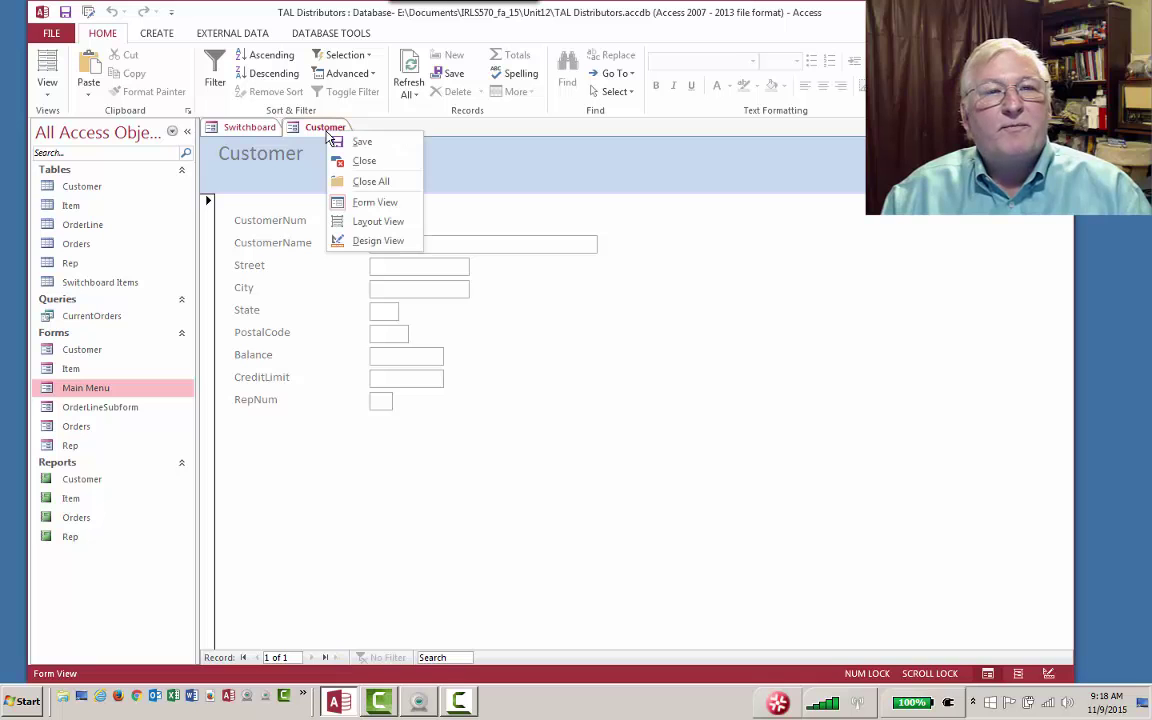
{"action": "left_click", "coordinate": [364, 161]}
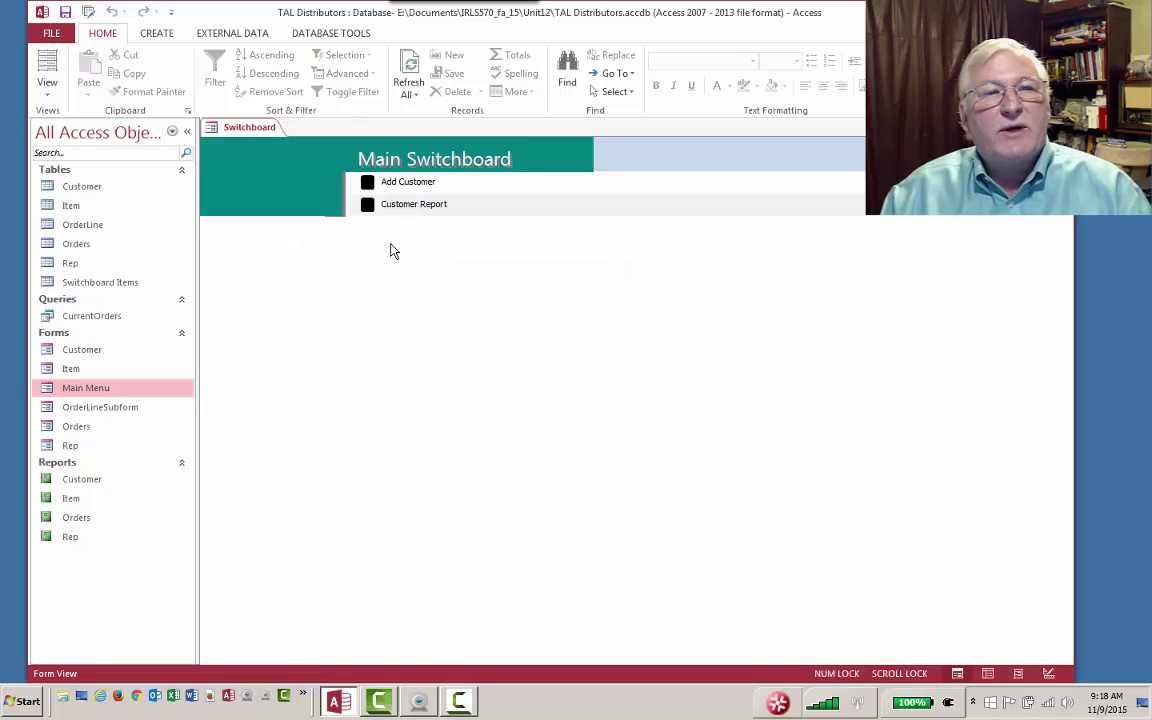
Step: Test Customer Report, then compare the report and the Main Switchboard side by side
{"action": "left_click", "coordinate": [549, 306]}
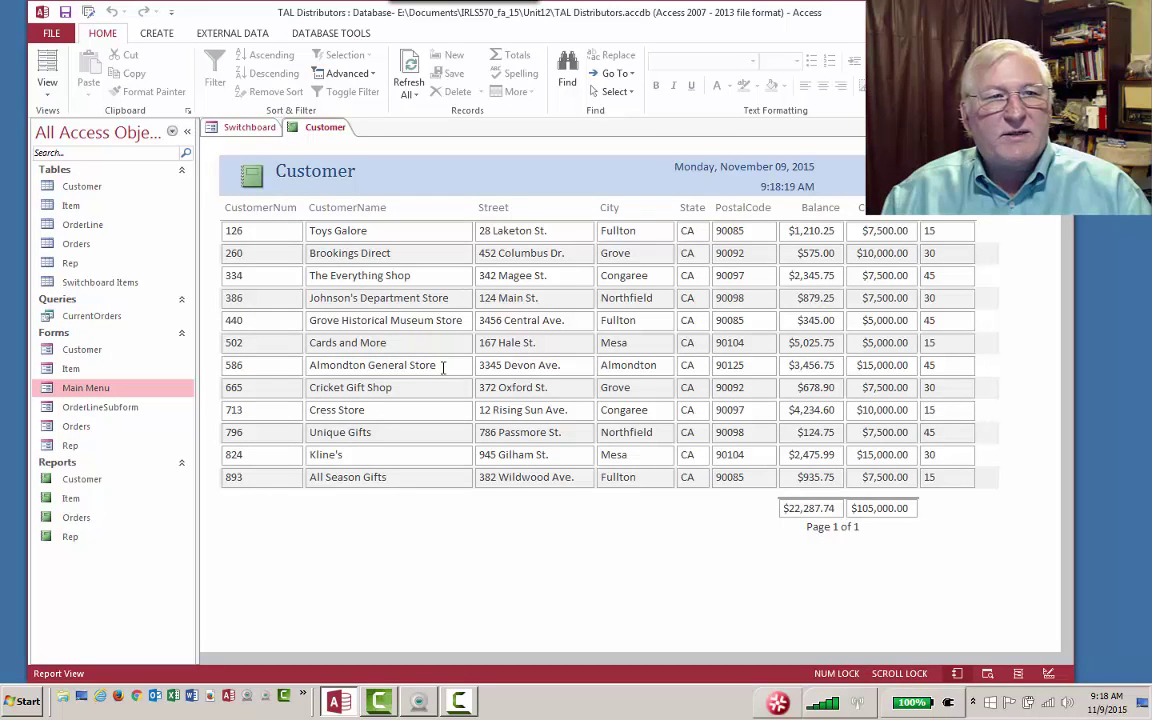
{"action": "left_click", "coordinate": [252, 128]}
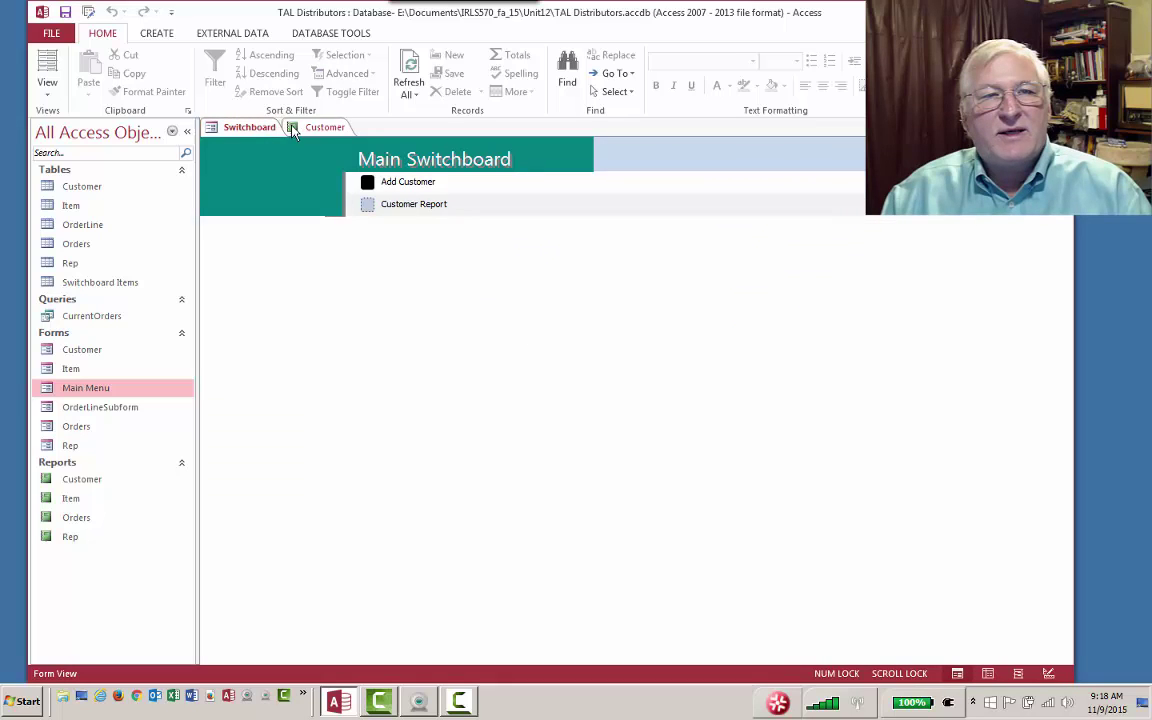
{"action": "left_click", "coordinate": [321, 134]}
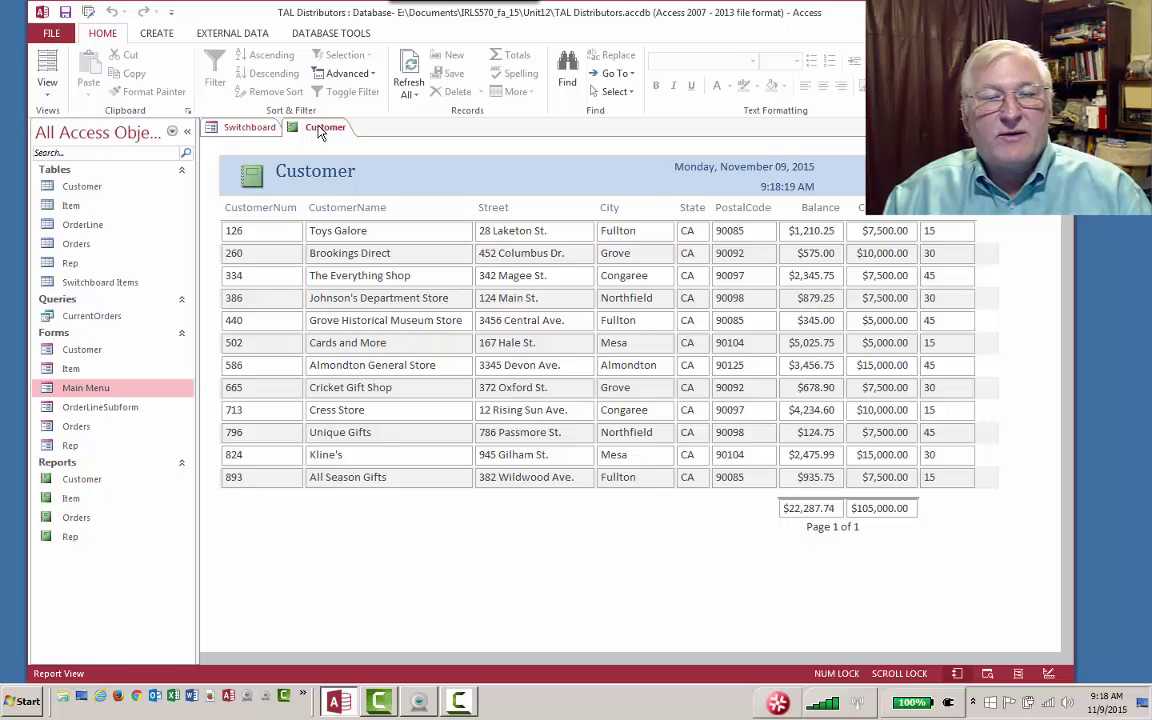
{"action": "left_click", "coordinate": [252, 131]}
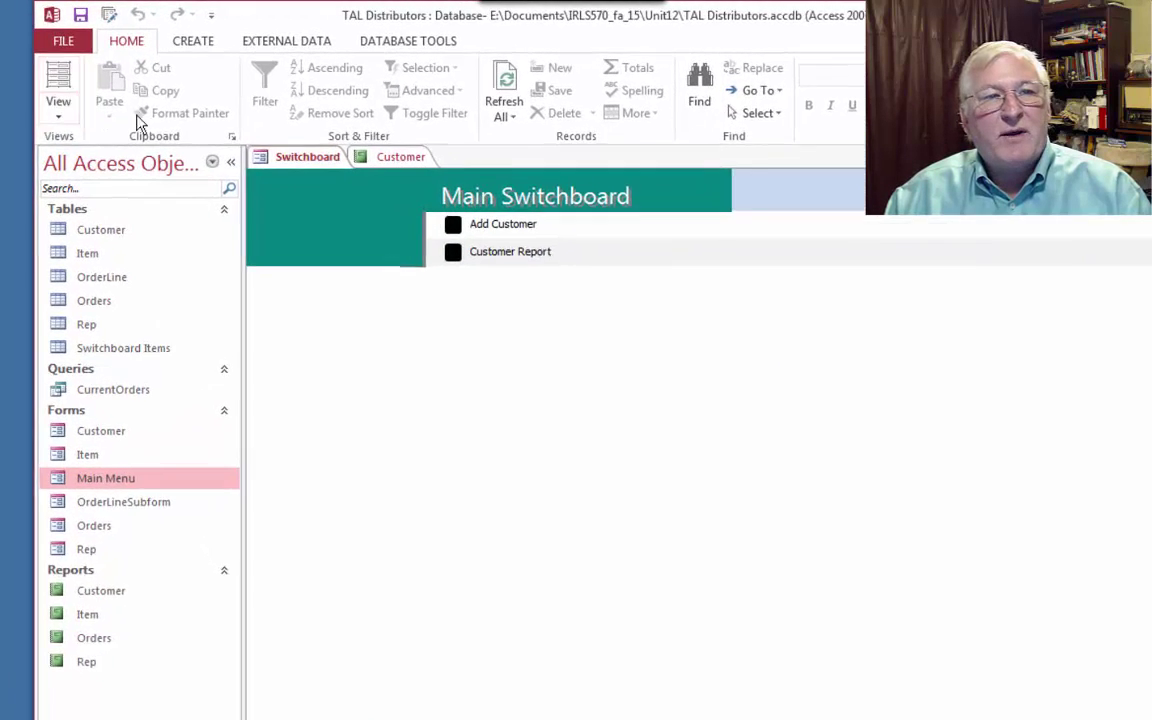
Step: In Layout View, widen the Add Customer and Customer Report labels and their black buttons
{"action": "right_click", "coordinate": [370, 189]}
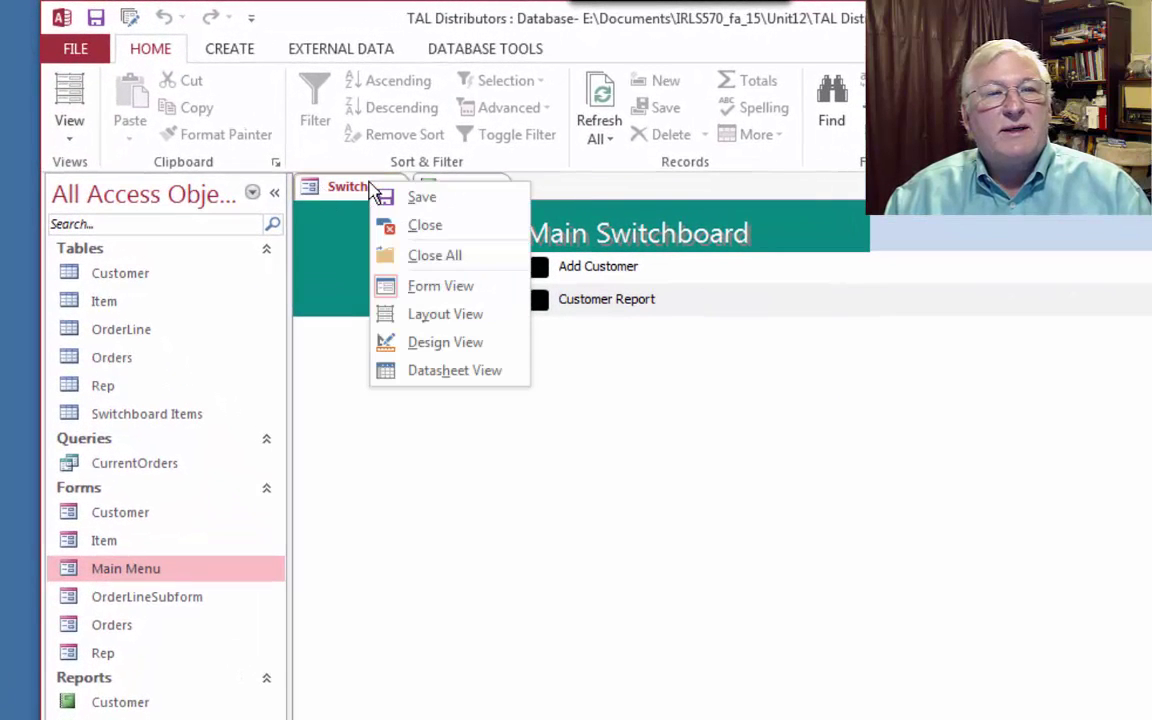
{"action": "left_click", "coordinate": [429, 314]}
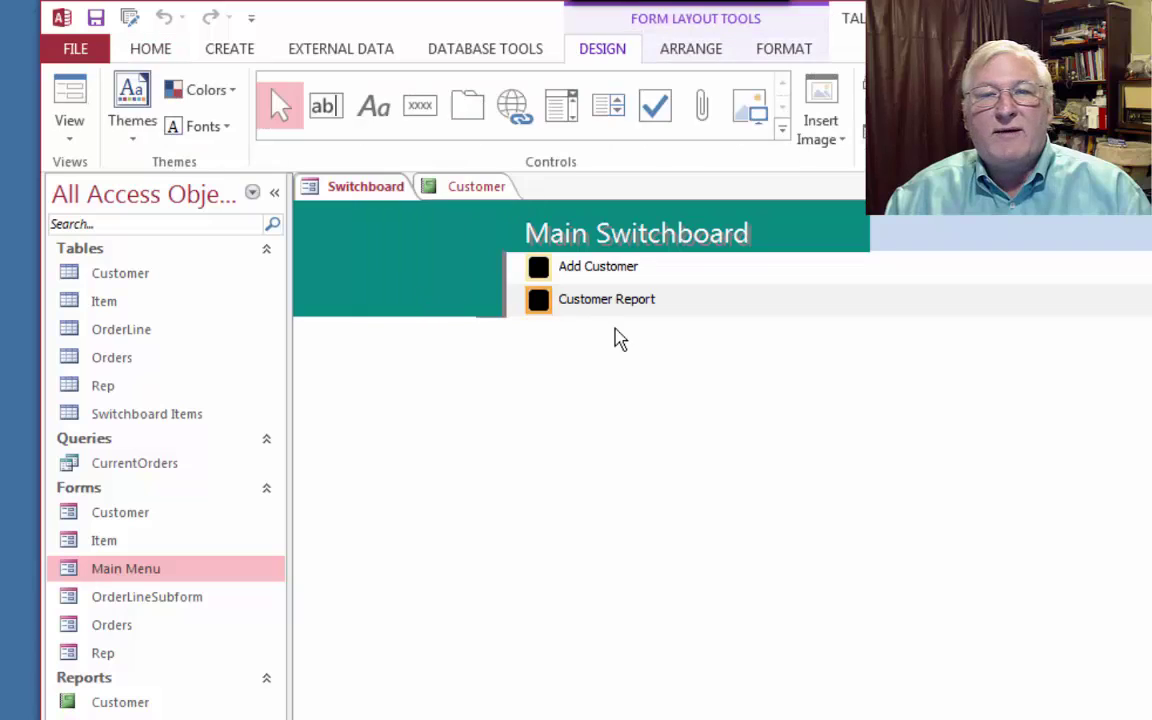
{"action": "left_click", "coordinate": [607, 270]}
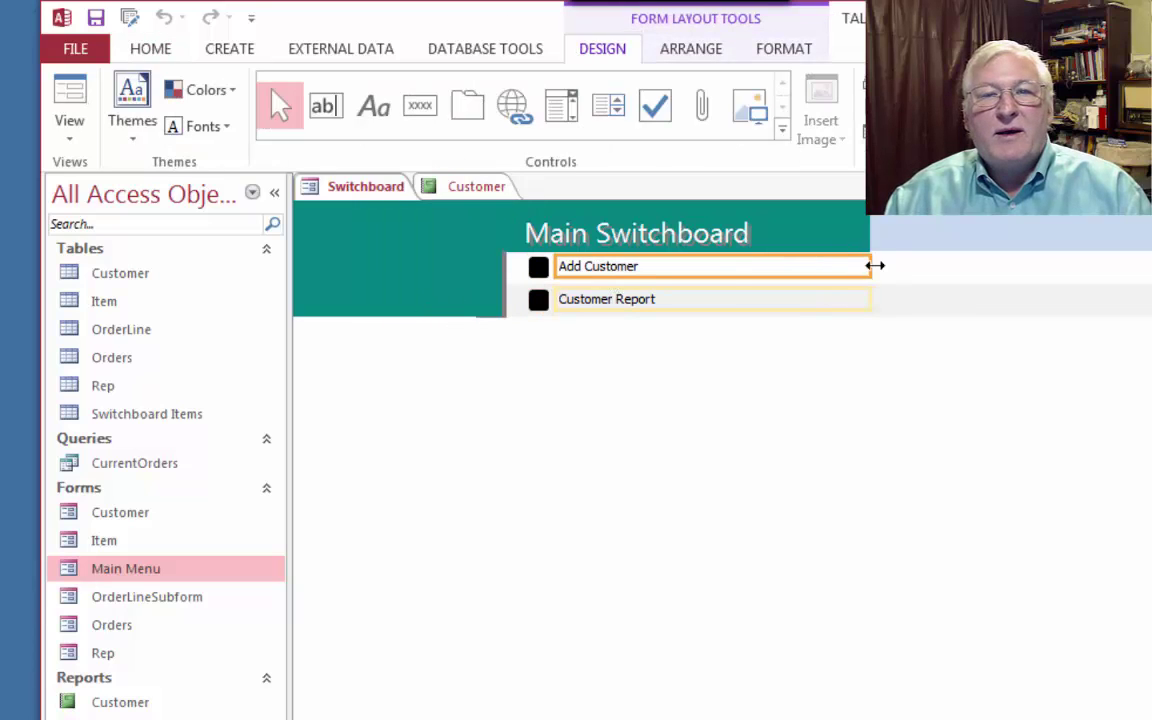
{"action": "left_click_drag", "start_coordinate": [875, 265], "coordinate": [918, 265]}
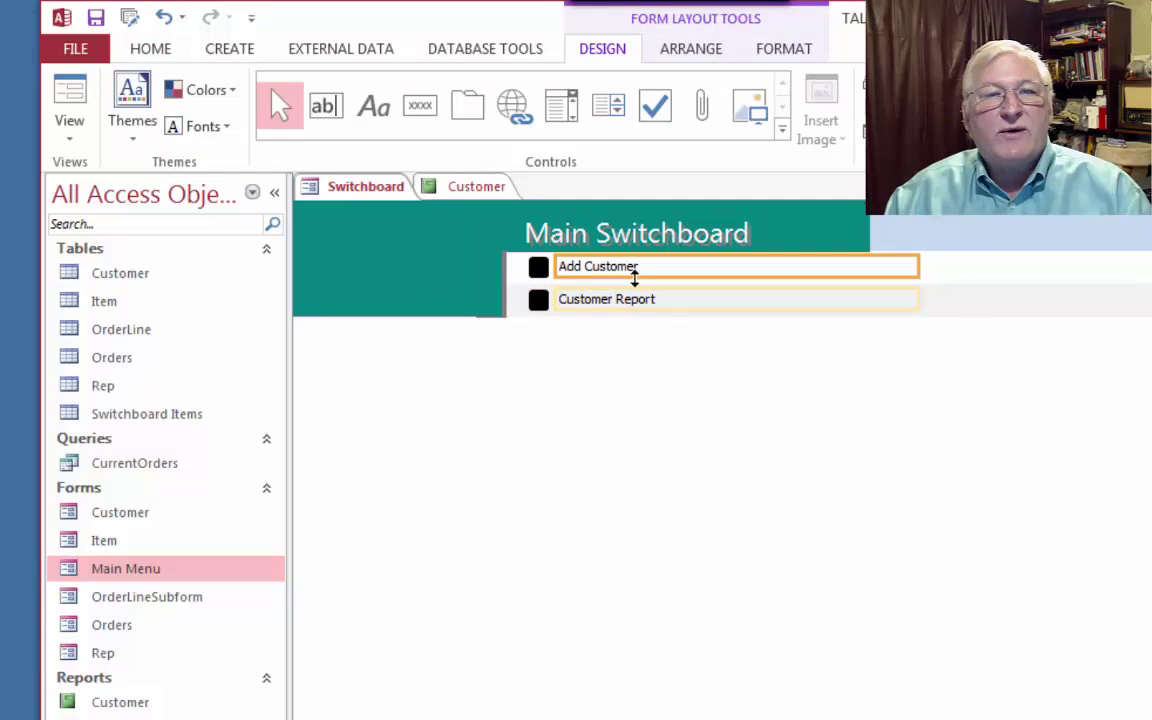
{"action": "left_click_drag", "start_coordinate": [558, 266], "coordinate": [574, 270]}
{"action": "left_click", "coordinate": [545, 270]}
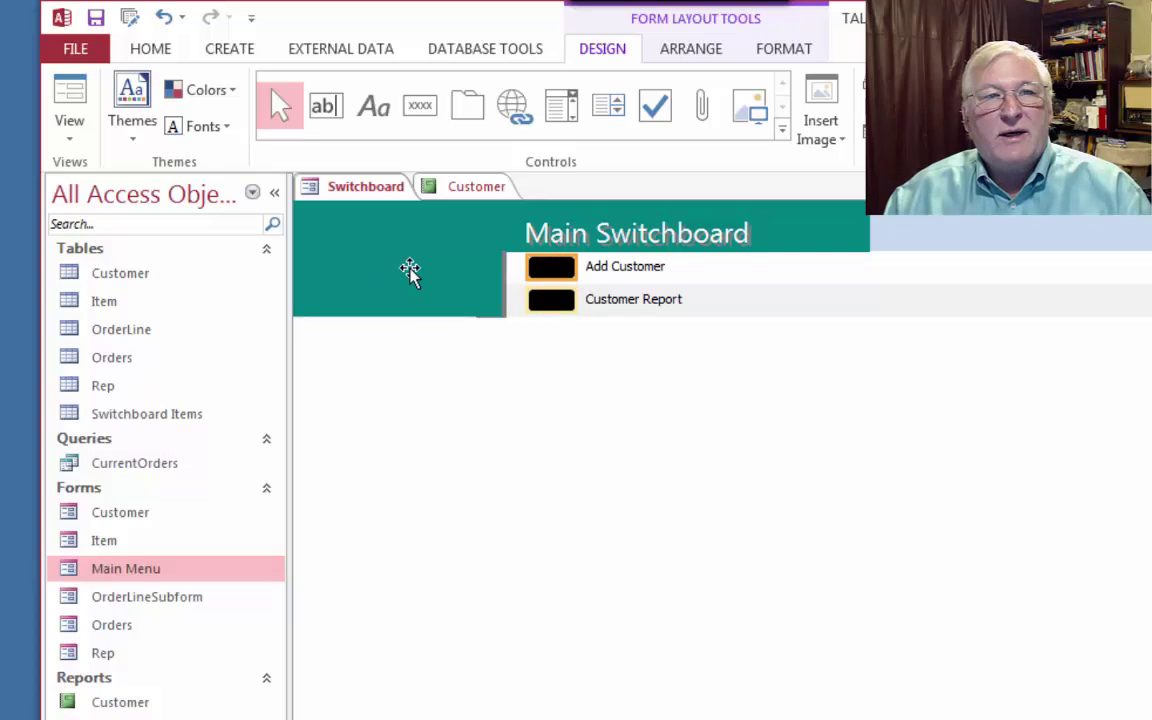
{"action": "right_click", "coordinate": [383, 193]}
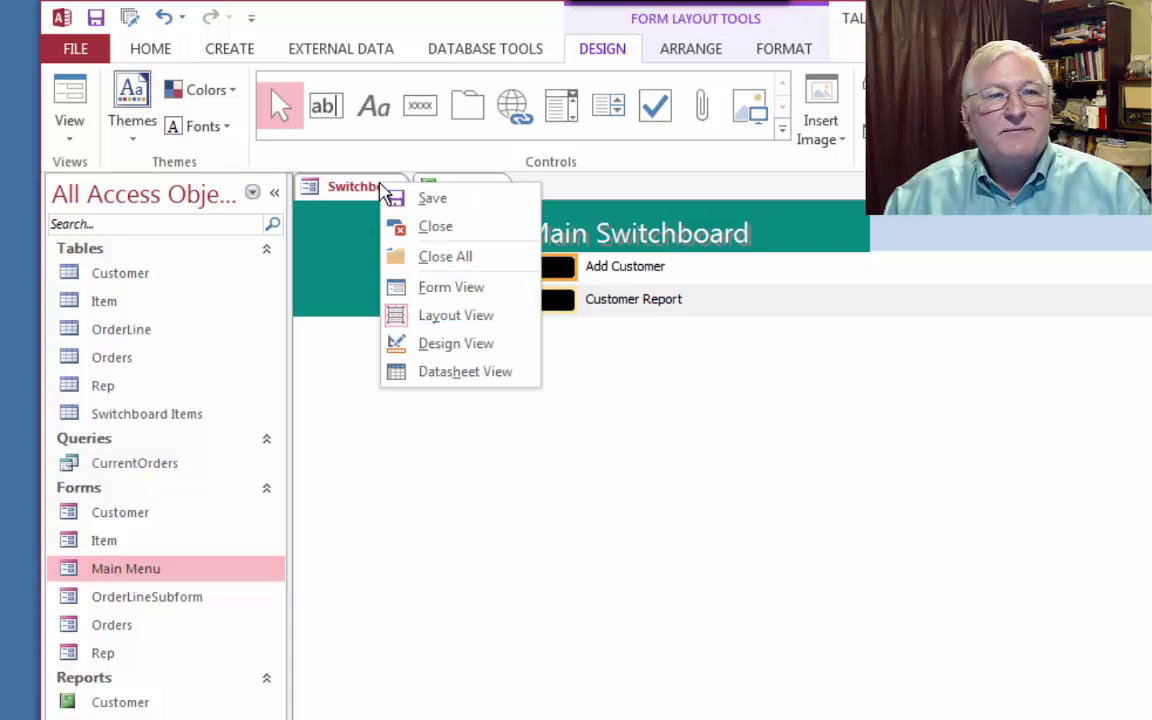
Step: Switch the Main Menu form to Design View and select the Main Switchboard title label
{"action": "left_click", "coordinate": [443, 345]}
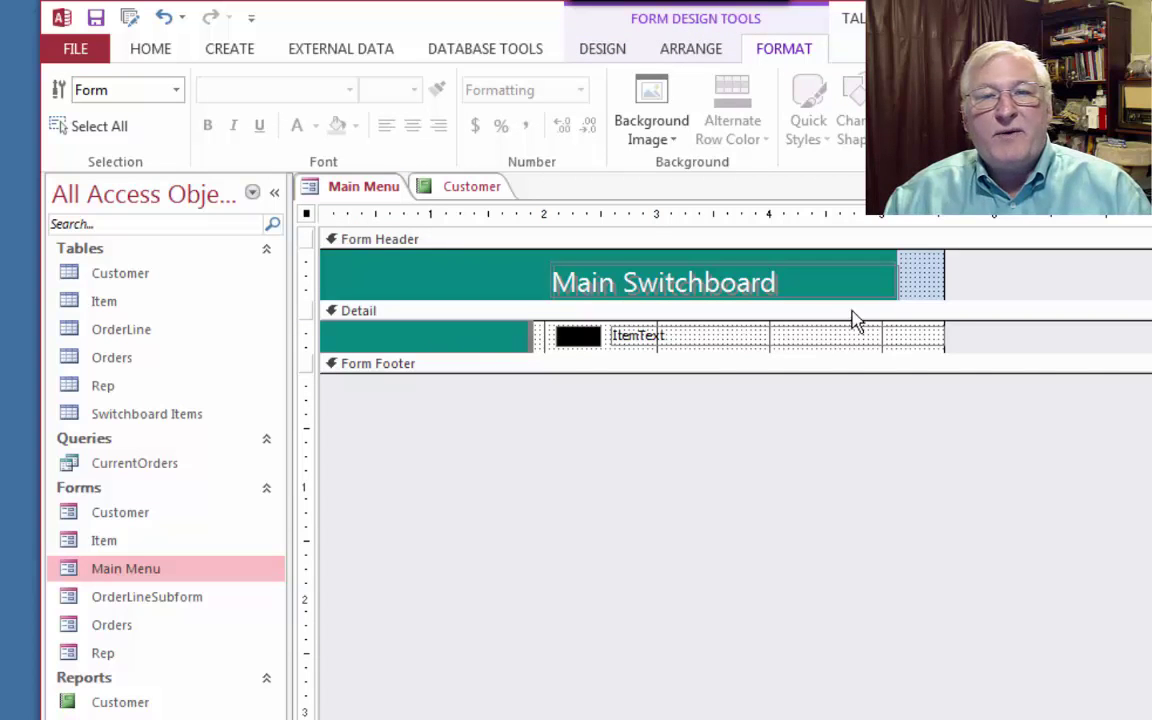
{"action": "left_click", "coordinate": [797, 281]}
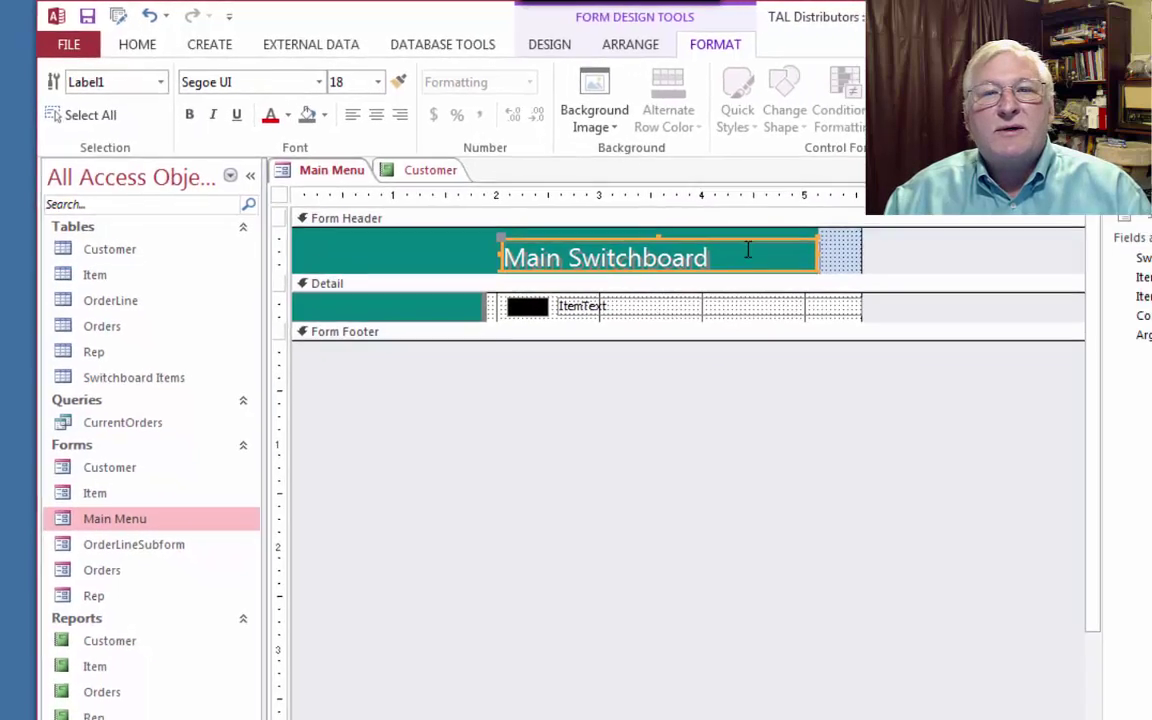
{"action": "left_click", "coordinate": [551, 45]}
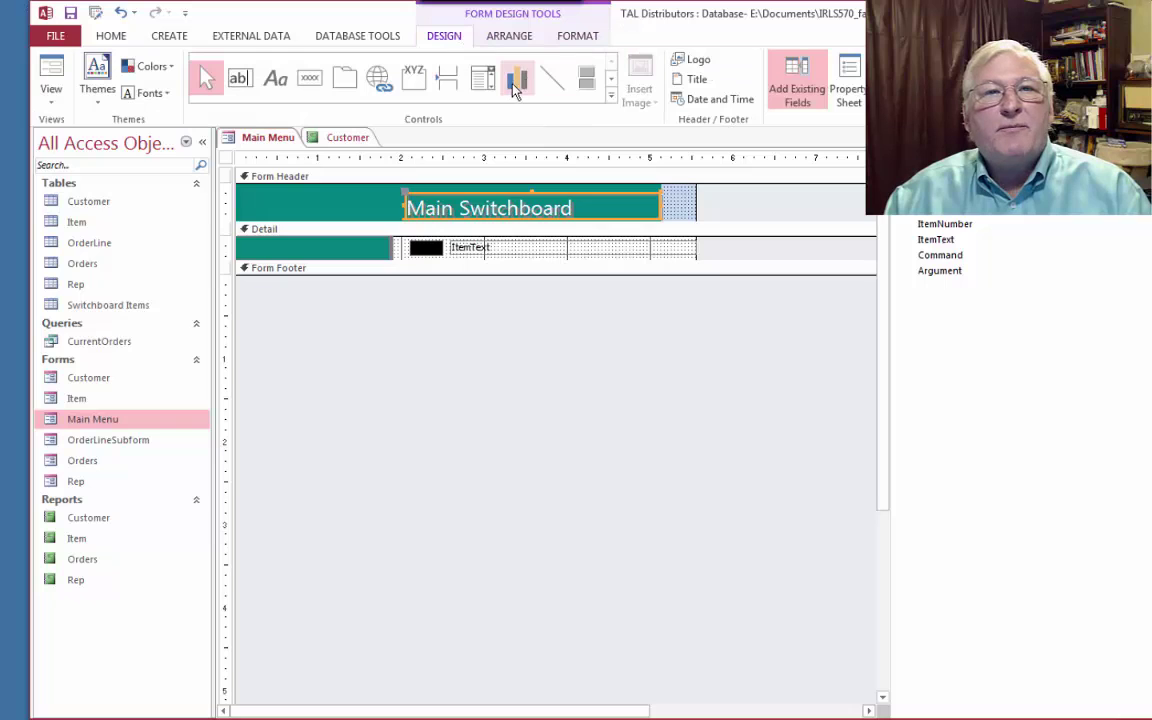
{"action": "left_click", "coordinate": [510, 37]}
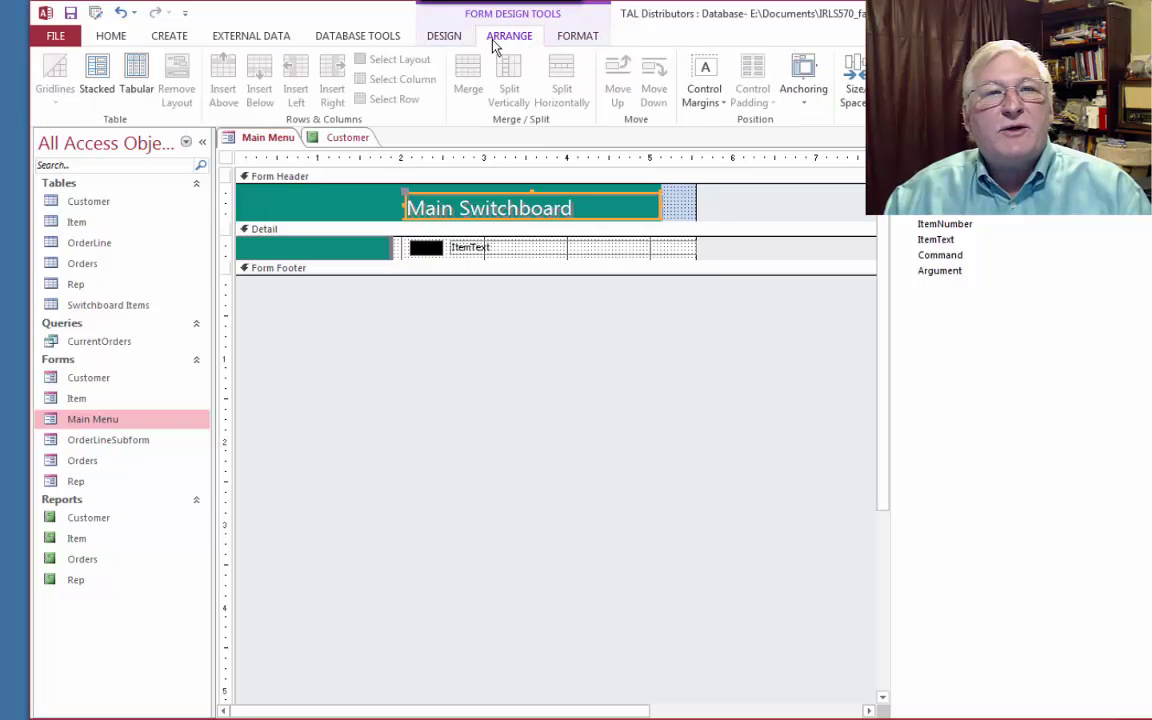
{"action": "left_click", "coordinate": [450, 40]}
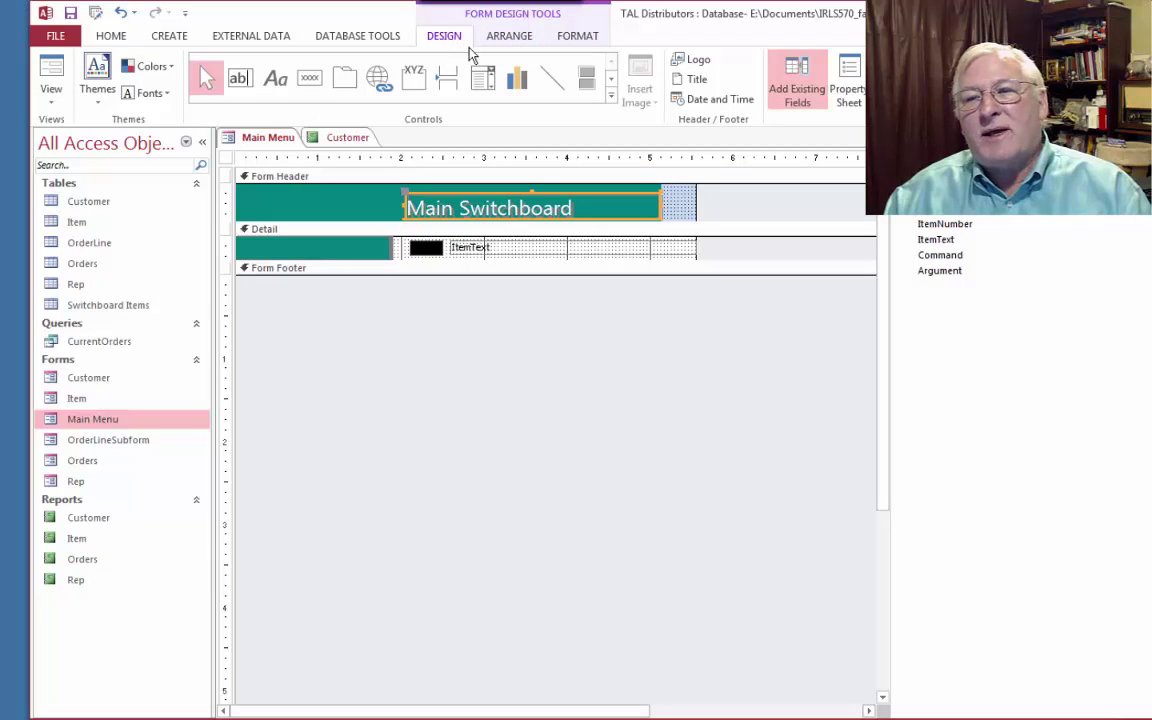
Step: Set the title label's Fore Color to light grey #D8D8D8 and return to Form View
{"action": "left_click", "coordinate": [846, 88]}
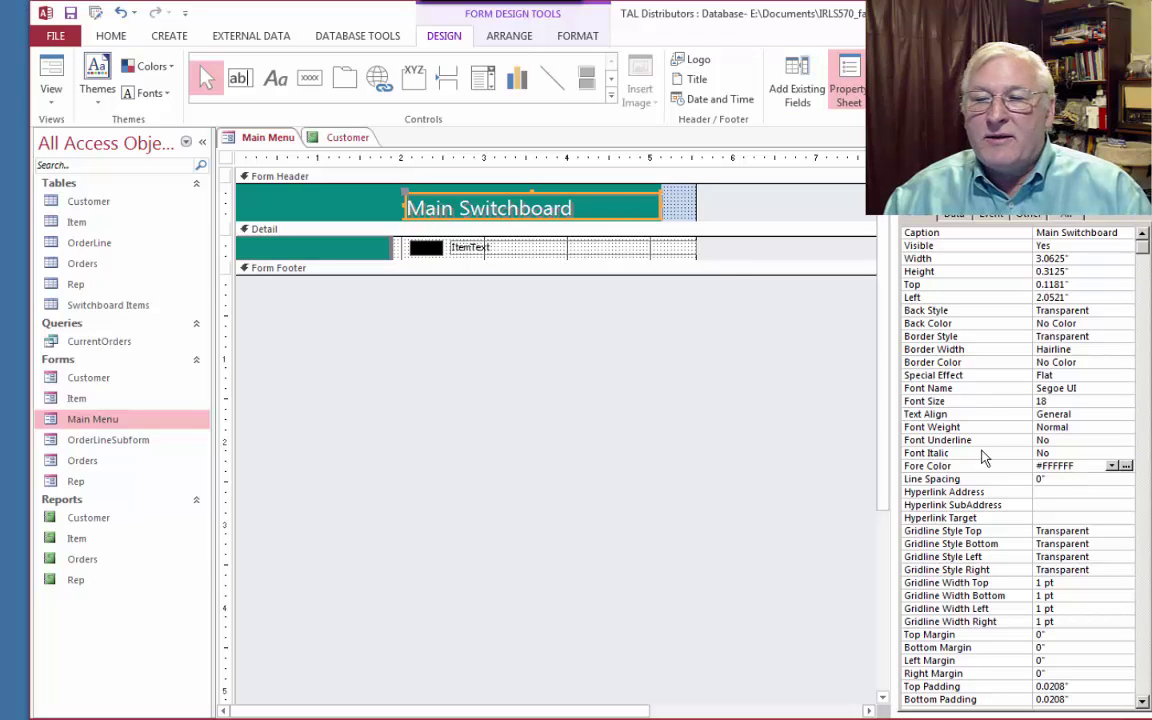
{"action": "left_click", "coordinate": [1126, 466]}
{"action": "left_click", "coordinate": [1126, 467]}
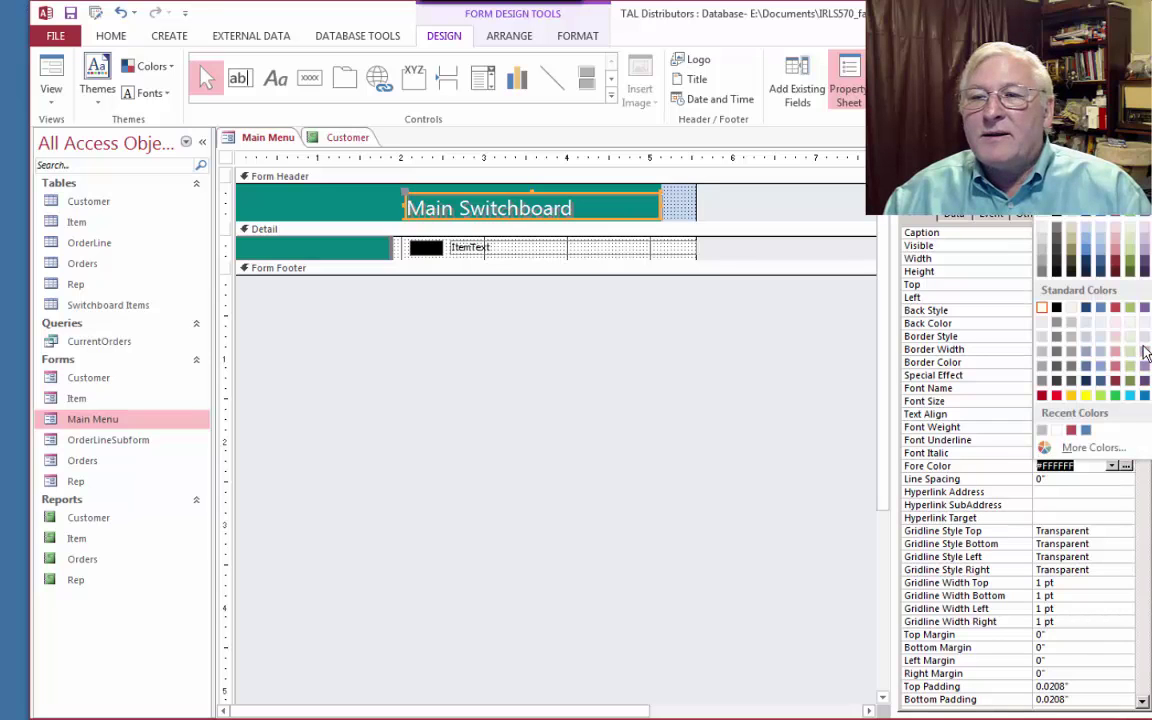
{"action": "left_click", "coordinate": [1043, 340]}
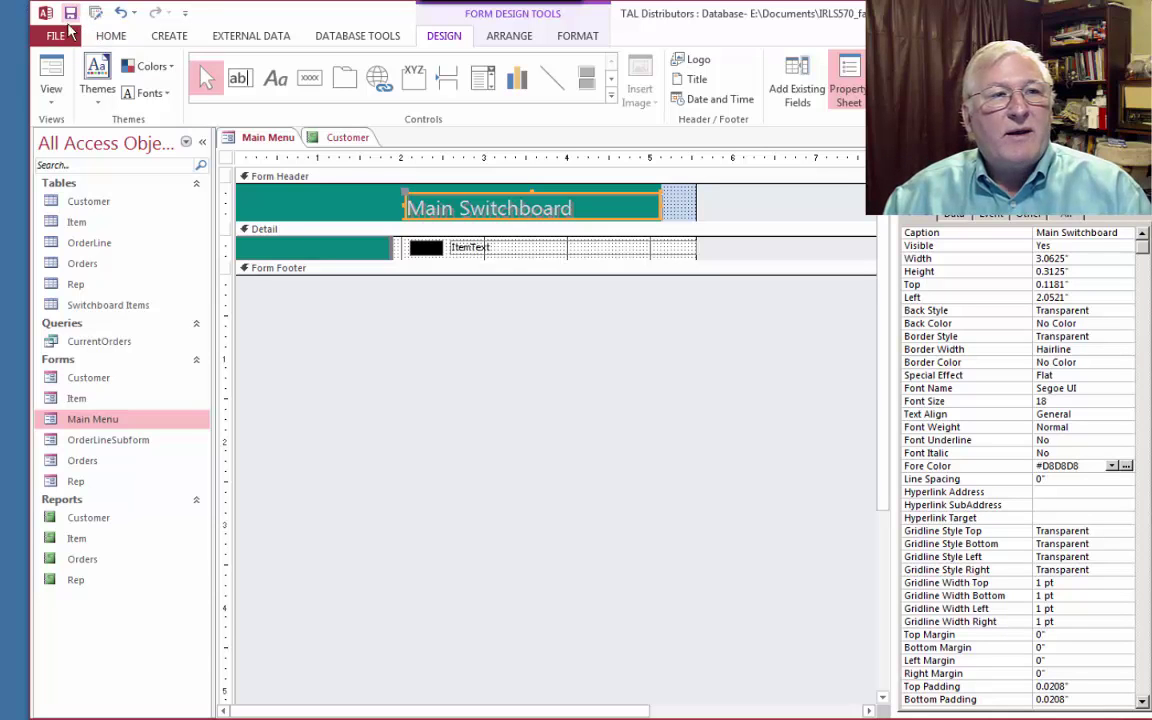
{"action": "left_click", "coordinate": [53, 68]}
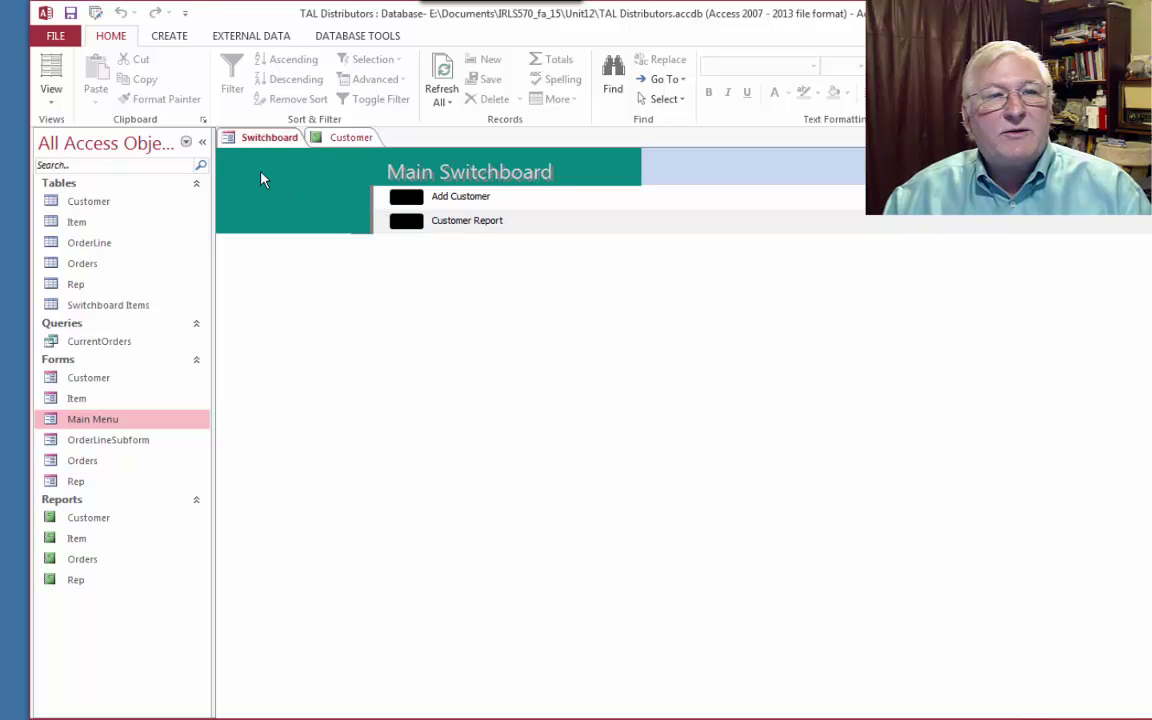
Step: Open the Switchboard Manager and look at the Main Switchboard page, leaving it unchanged
{"action": "left_click", "coordinate": [95, 14]}
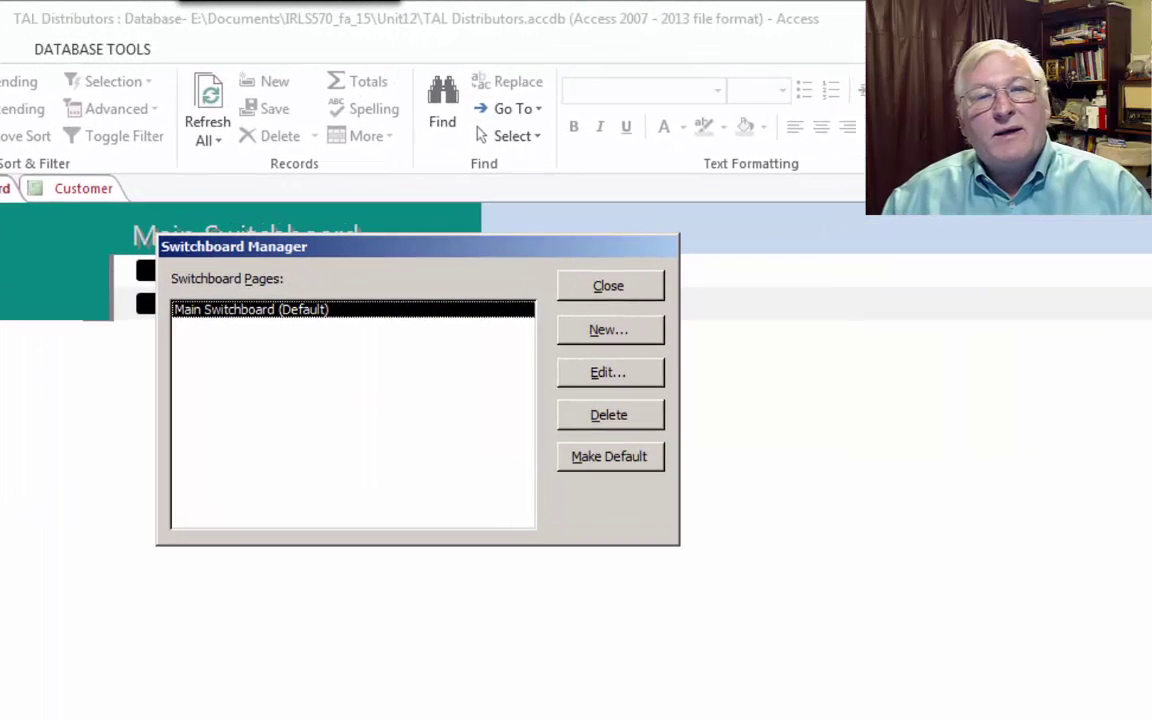
{"action": "left_click", "coordinate": [606, 375]}
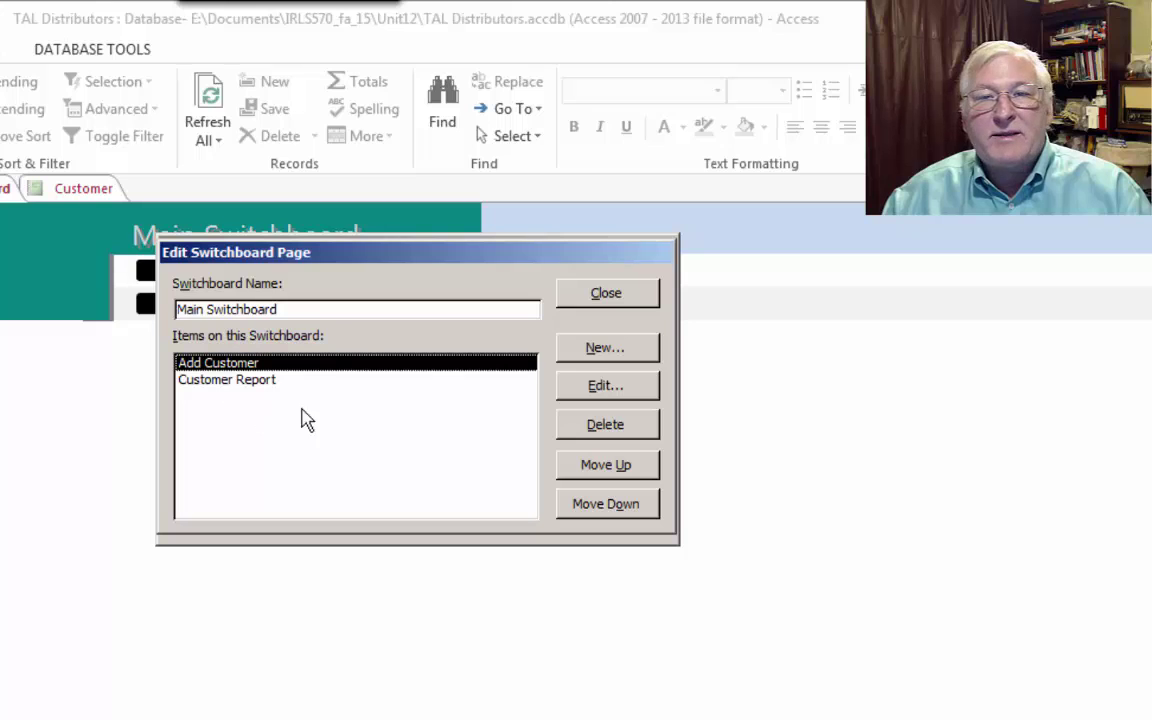
{"action": "left_click", "coordinate": [638, 350]}
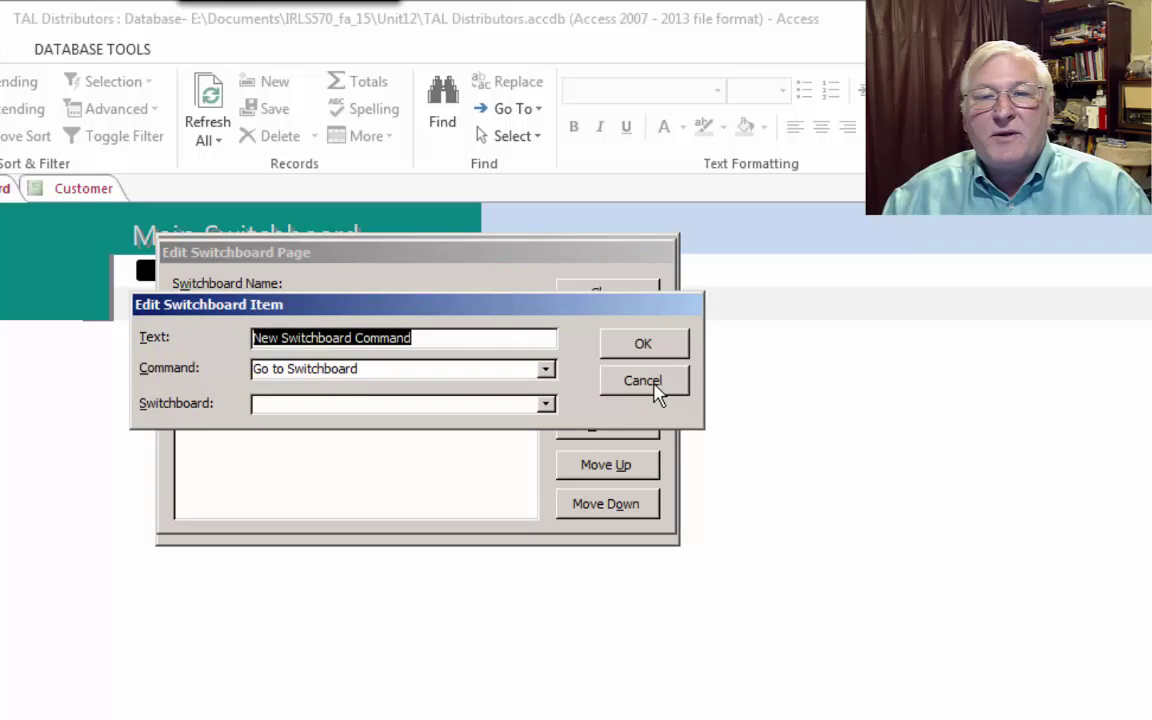
{"action": "left_click", "coordinate": [655, 388]}
{"action": "left_click", "coordinate": [633, 306]}
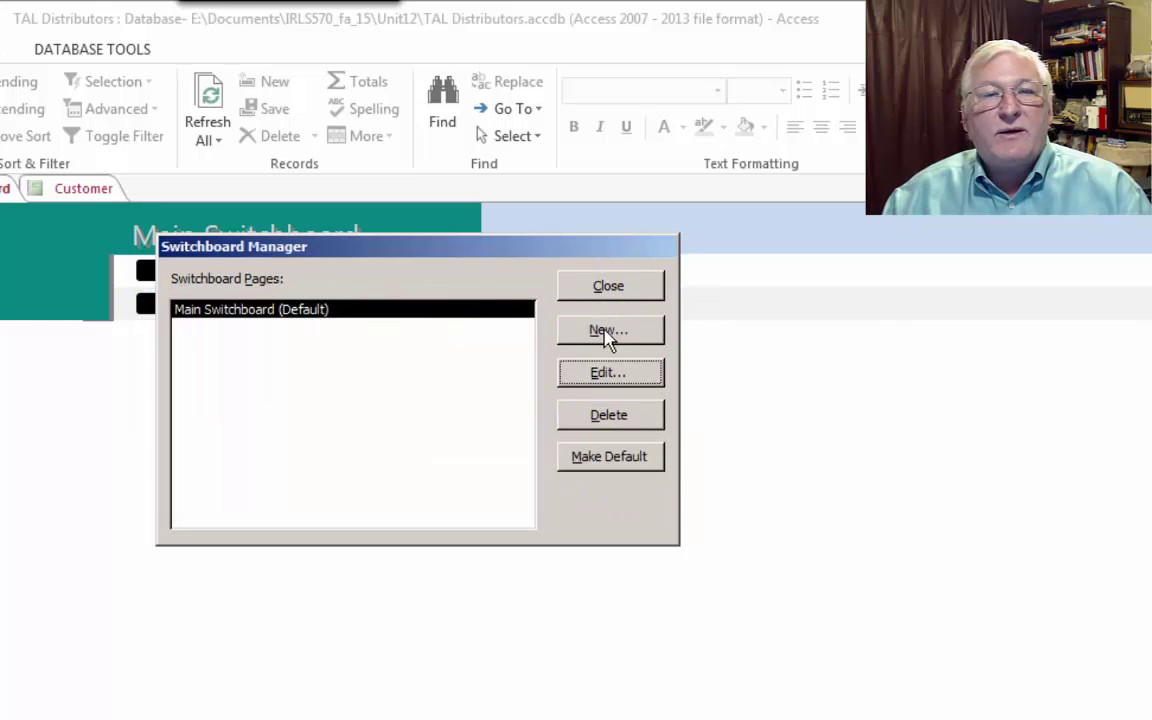
Step: Create a new switchboard page named 'Customer Manager' and close the Switchboard Manager
{"action": "left_click", "coordinate": [606, 332]}
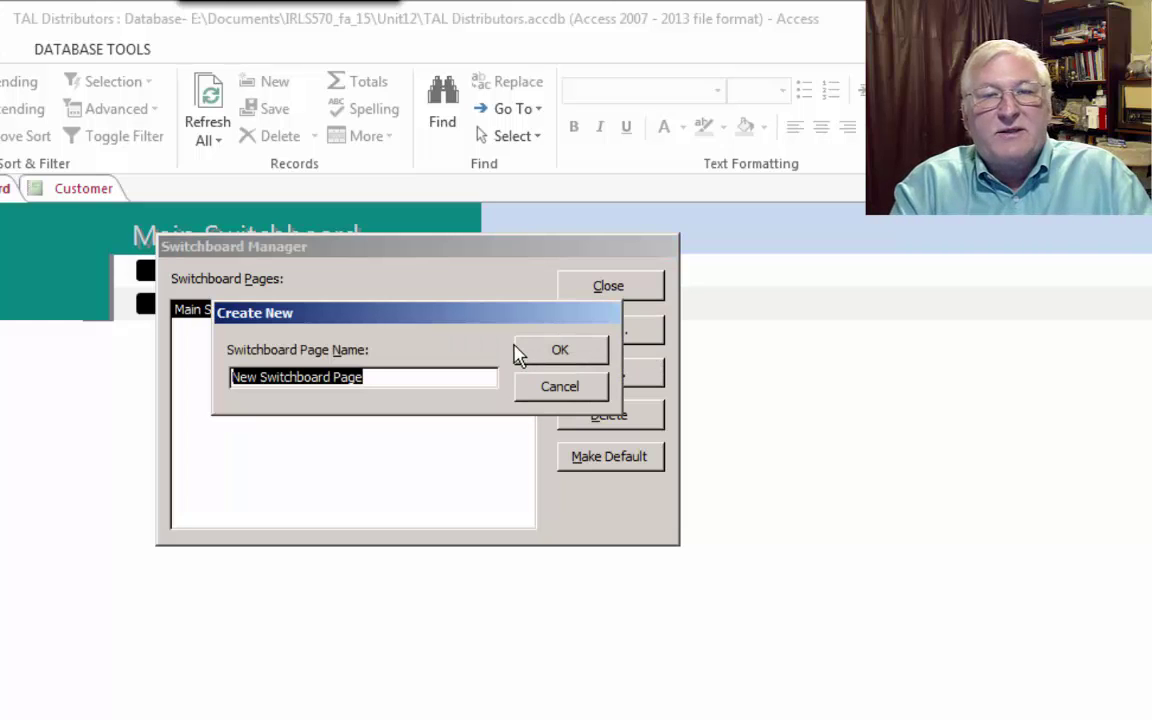
{"action": "type", "text": "Cust"}
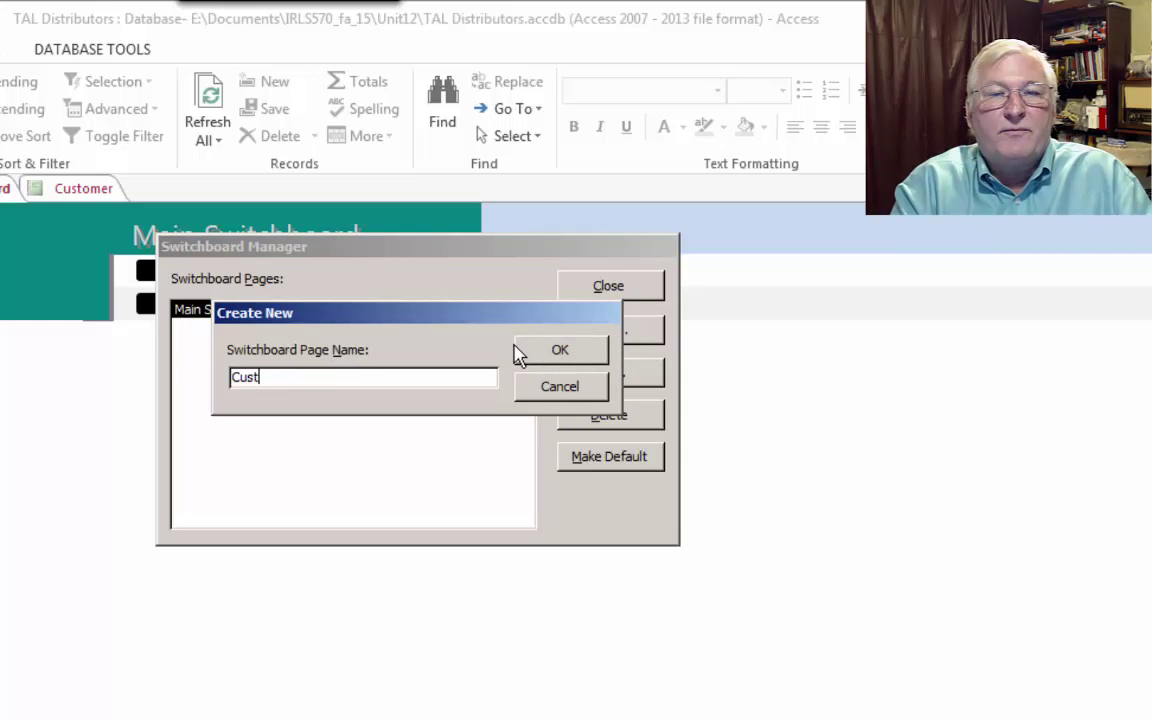
{"action": "type", "text": "omer Manager"}
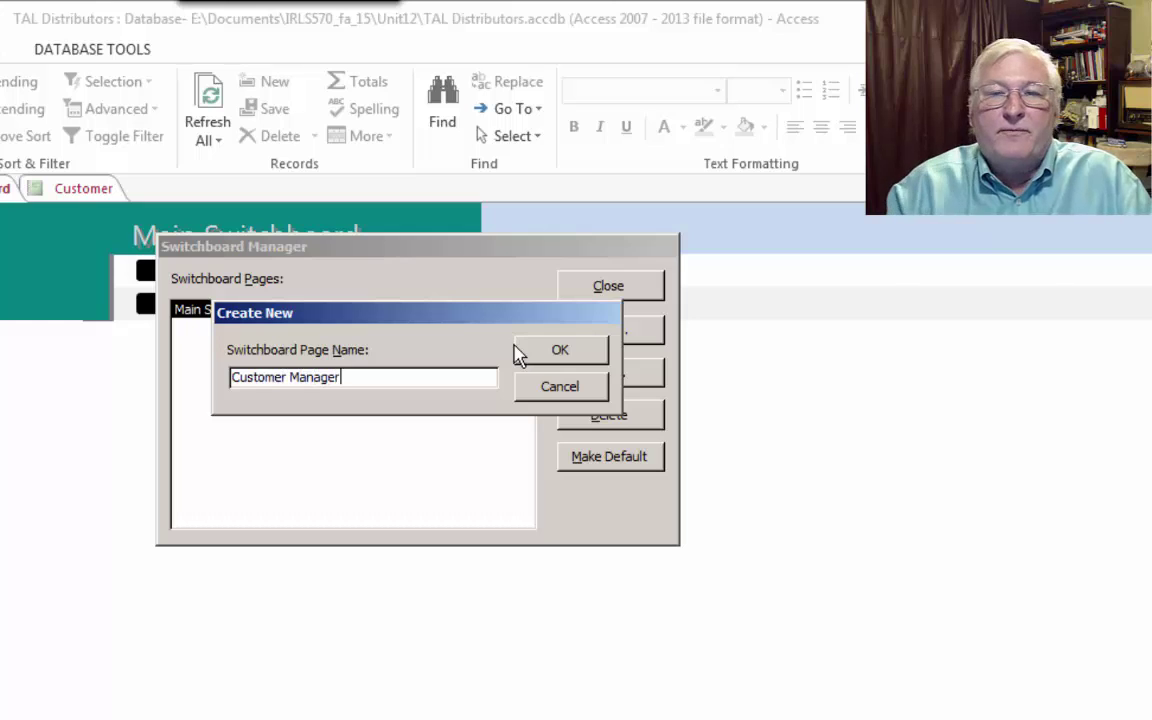
{"action": "left_click", "coordinate": [545, 352]}
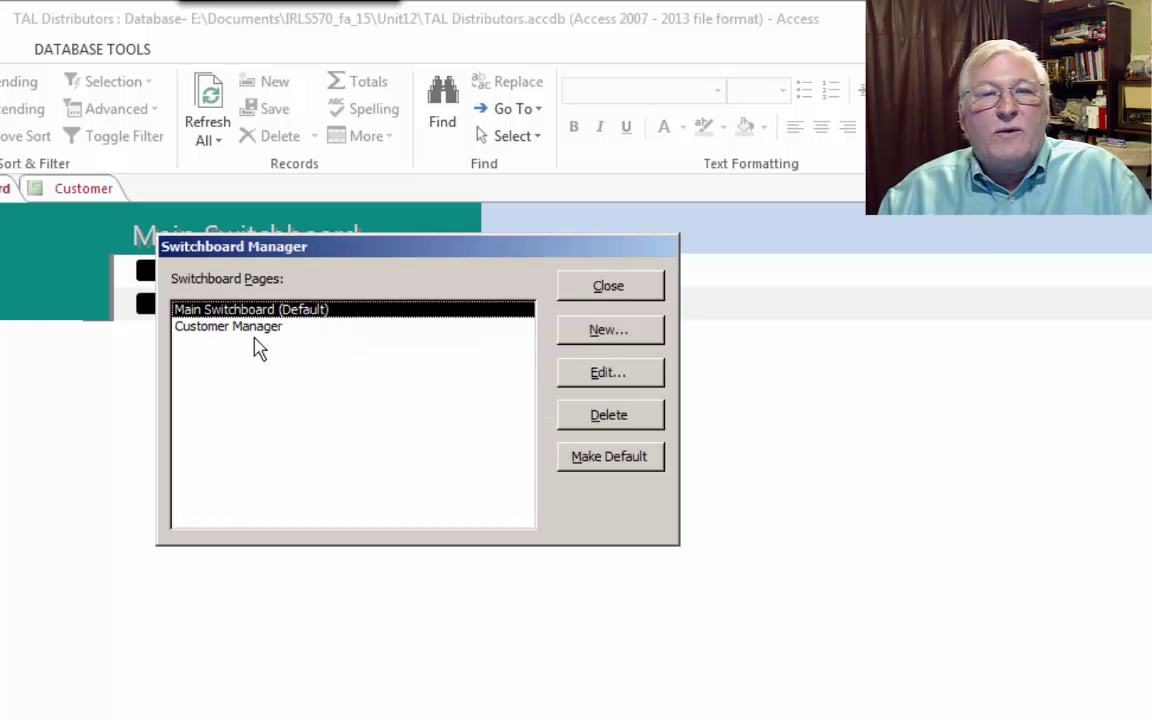
{"action": "left_click", "coordinate": [230, 327]}
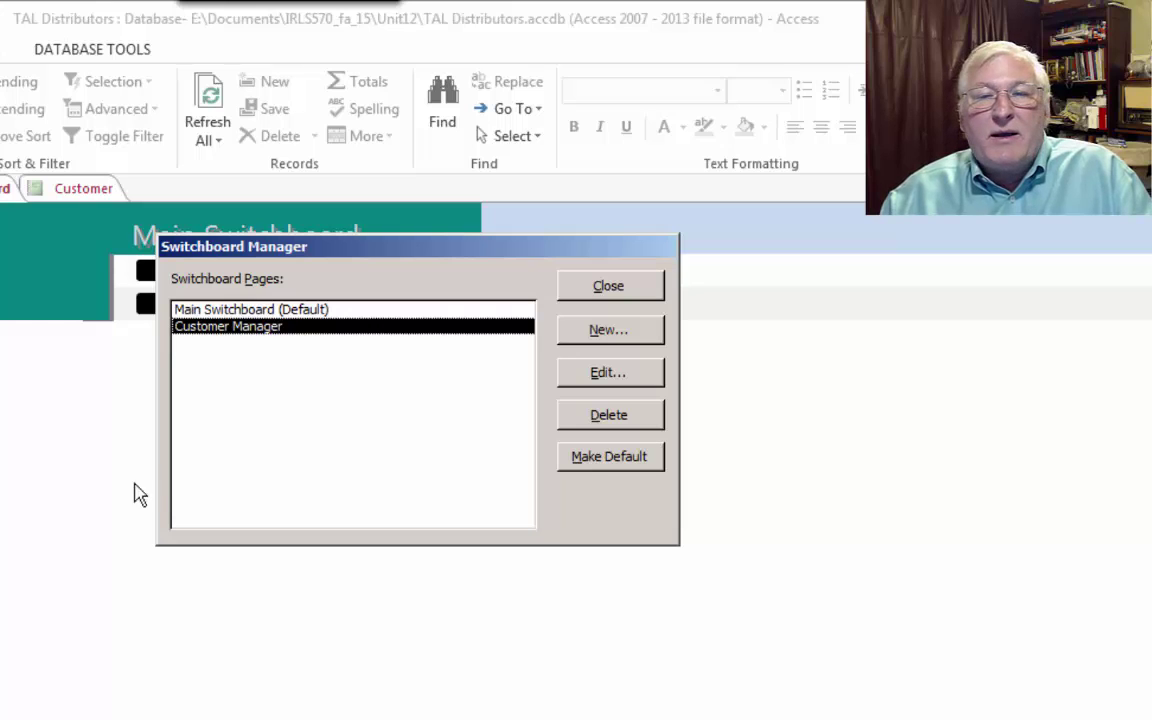
{"action": "left_click", "coordinate": [629, 292]}
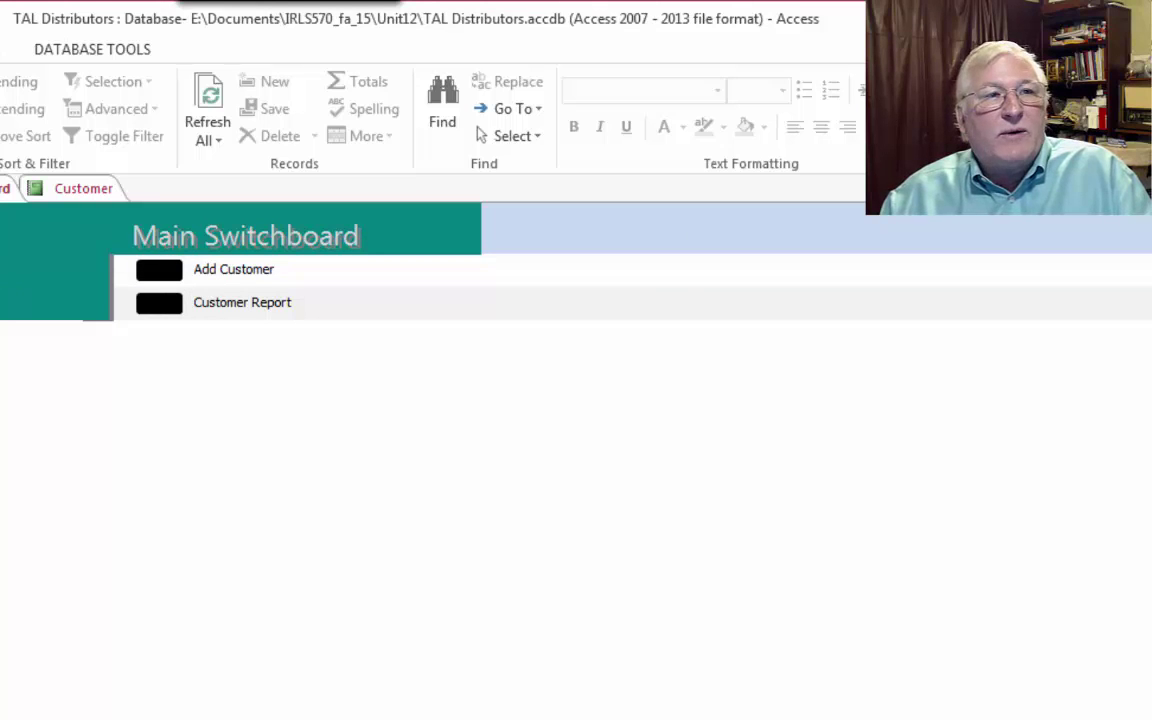
Step: Set Main Menu as the Display Form in Current Database options and acknowledge the reopen notice
{"action": "key", "text": "alt+f"}
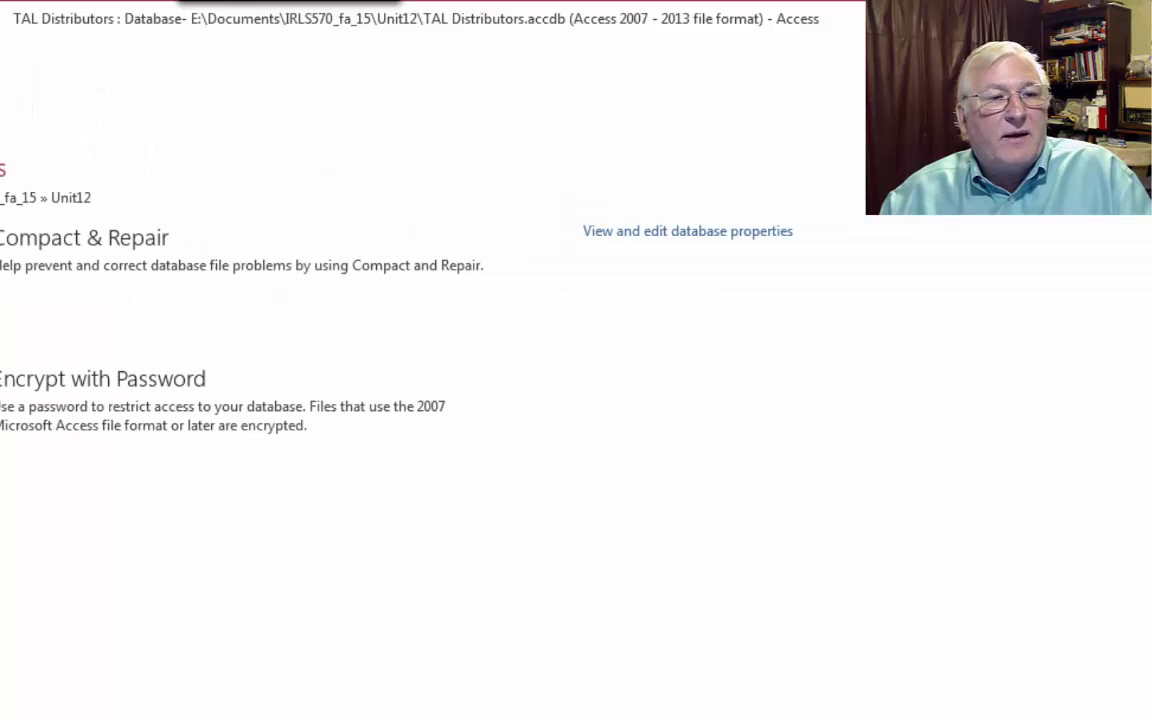
{"action": "key", "text": "t"}
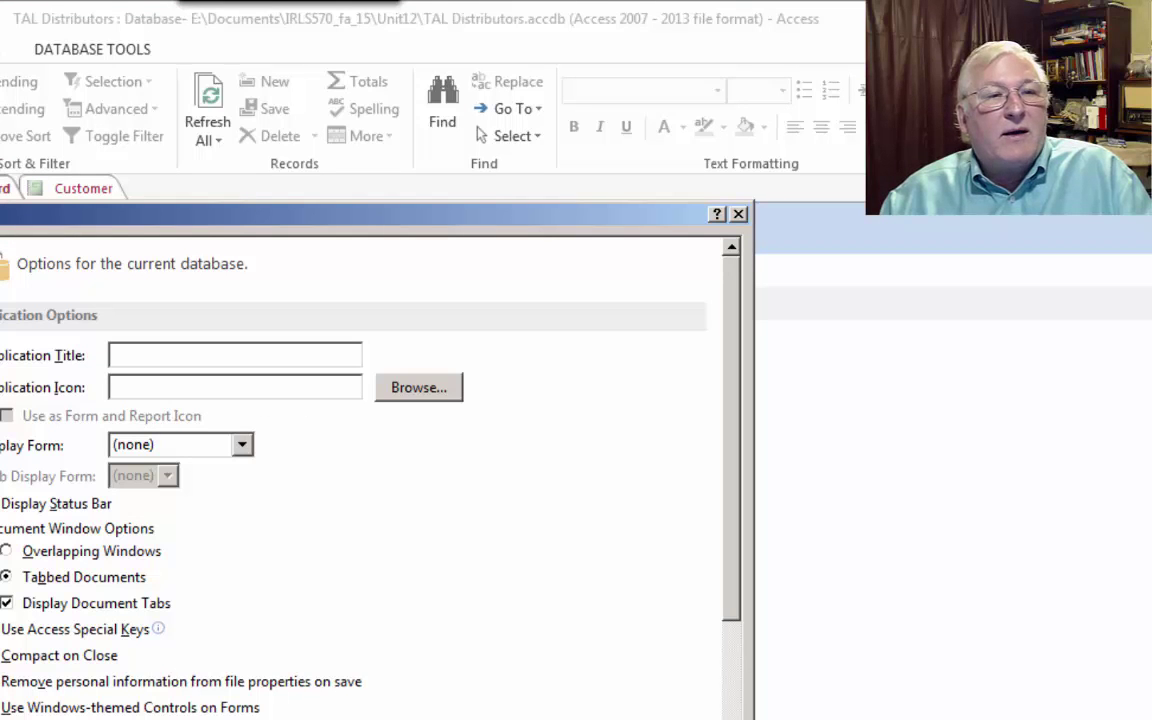
{"action": "left_click", "coordinate": [242, 445]}
{"action": "left_click", "coordinate": [180, 540]}
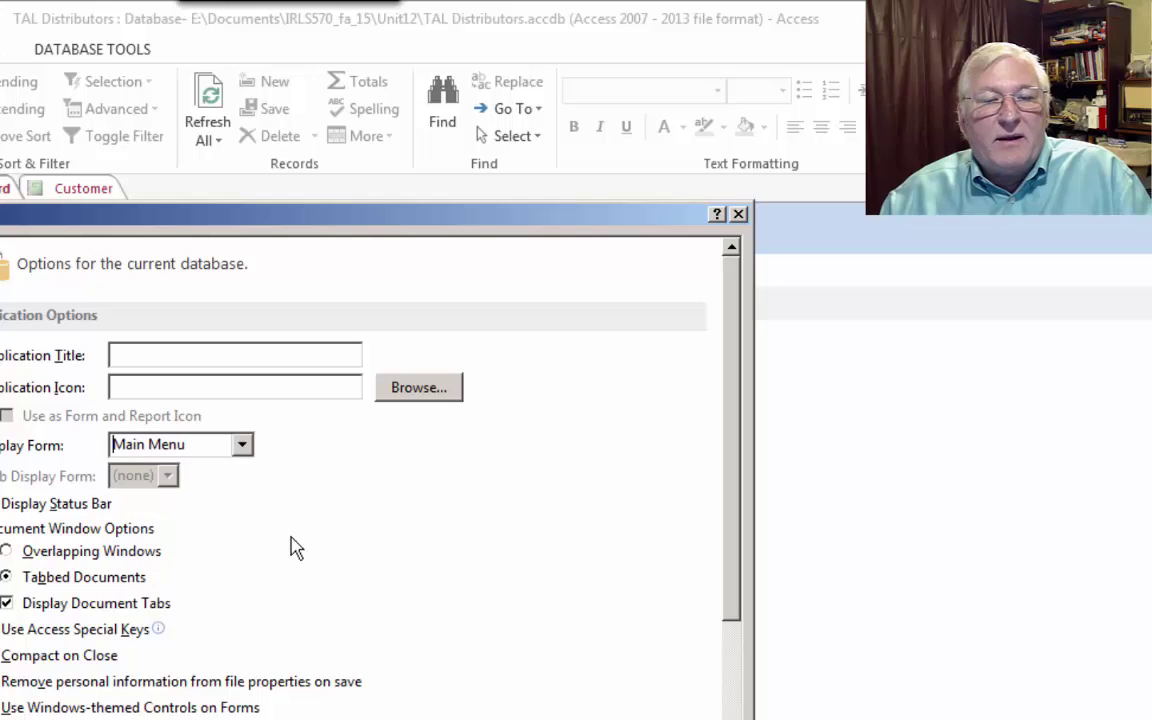
{"action": "key", "text": "Return"}
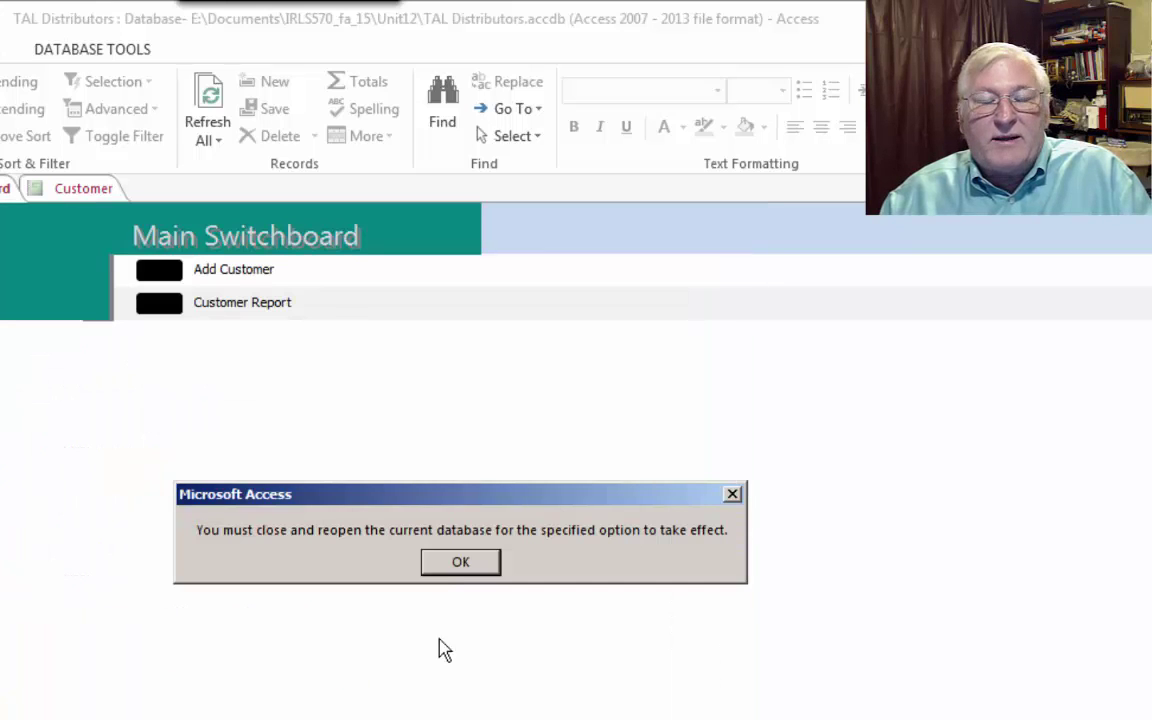
{"action": "left_click", "coordinate": [469, 568]}
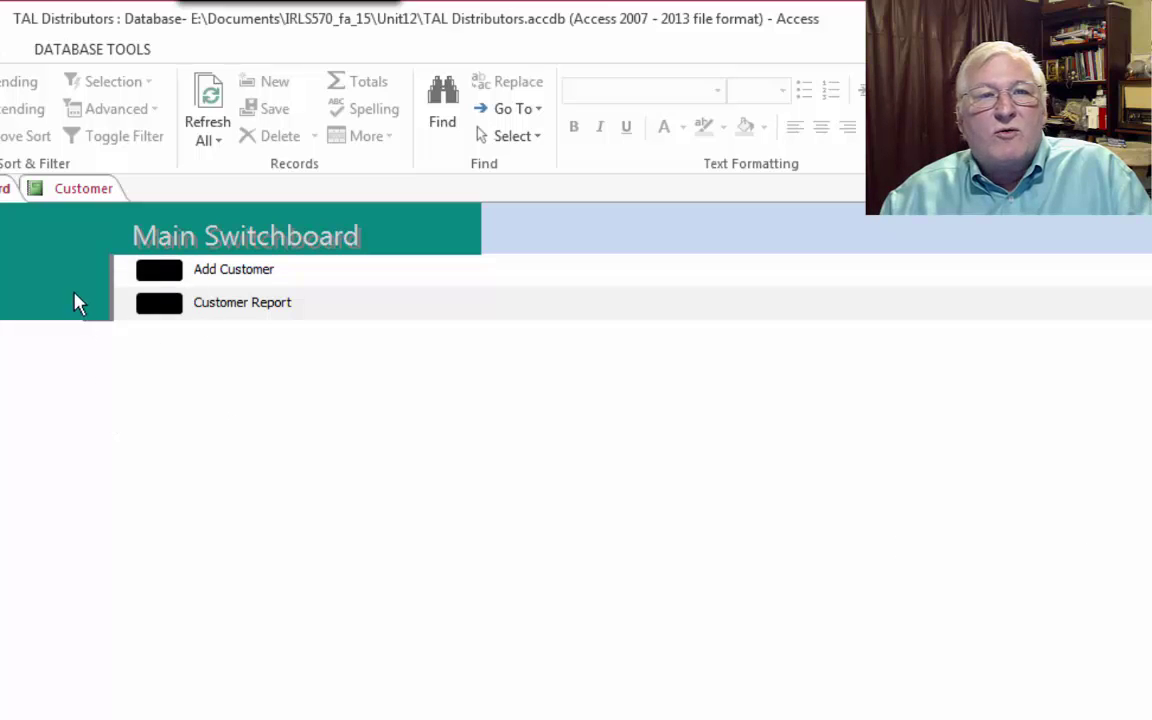
{"action": "left_click", "coordinate": [73, 195]}
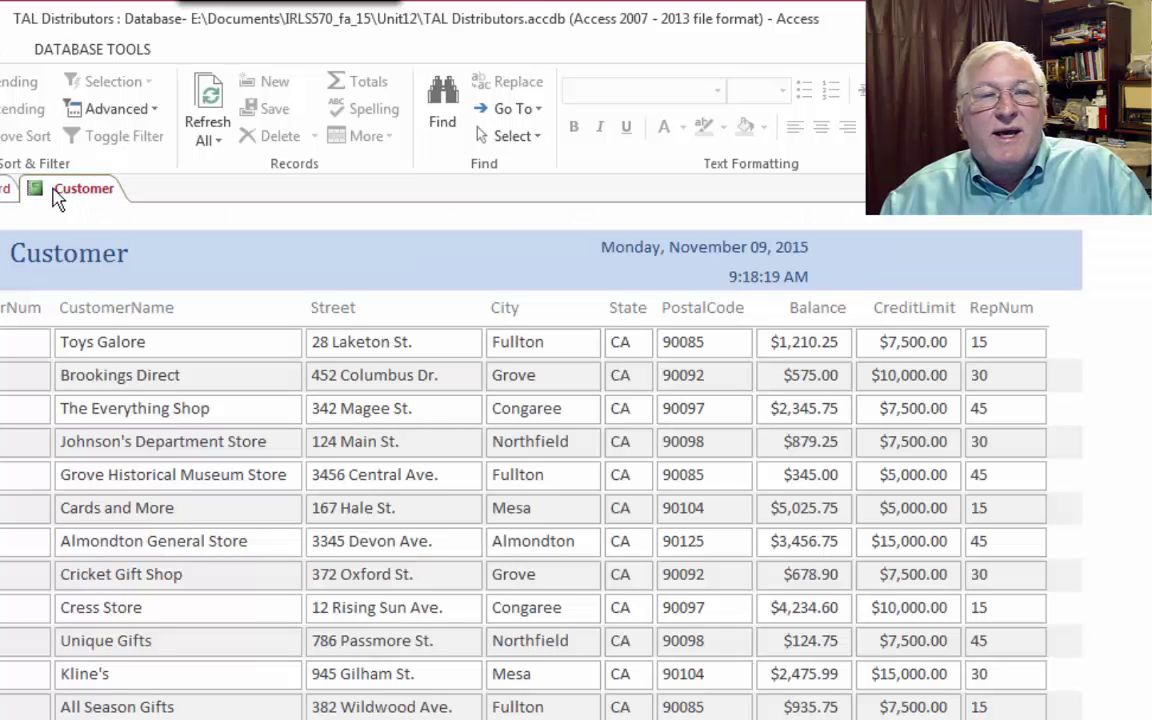
{"action": "left_click", "coordinate": [5, 188]}
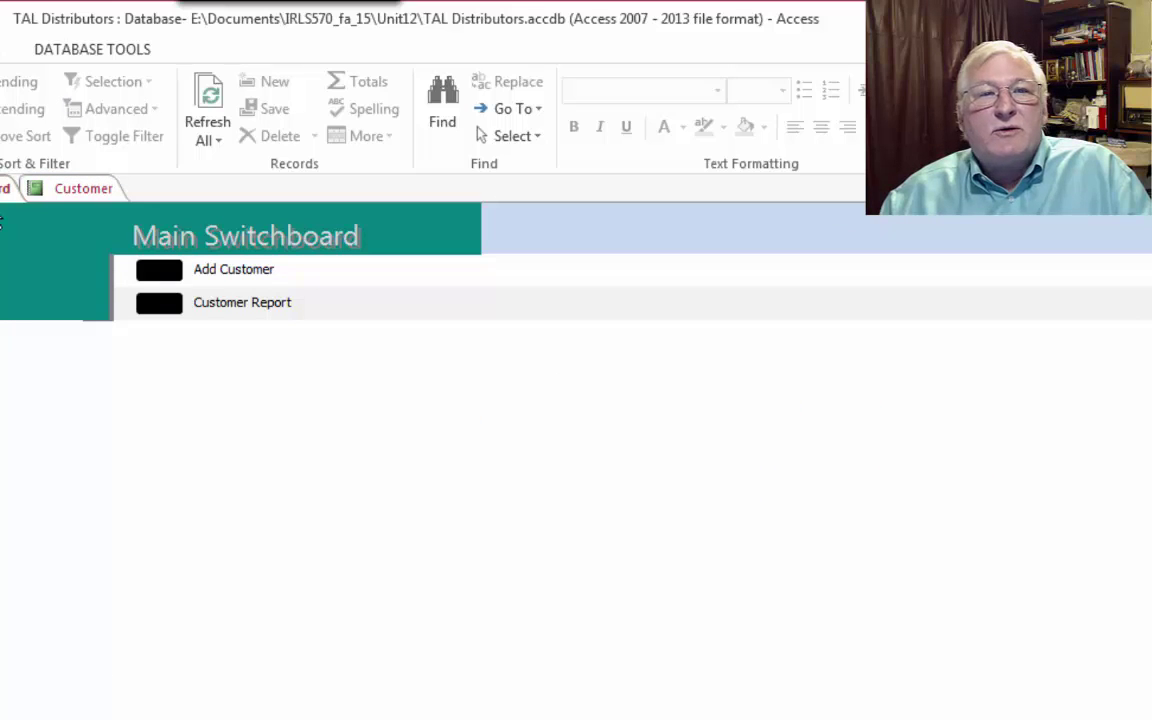